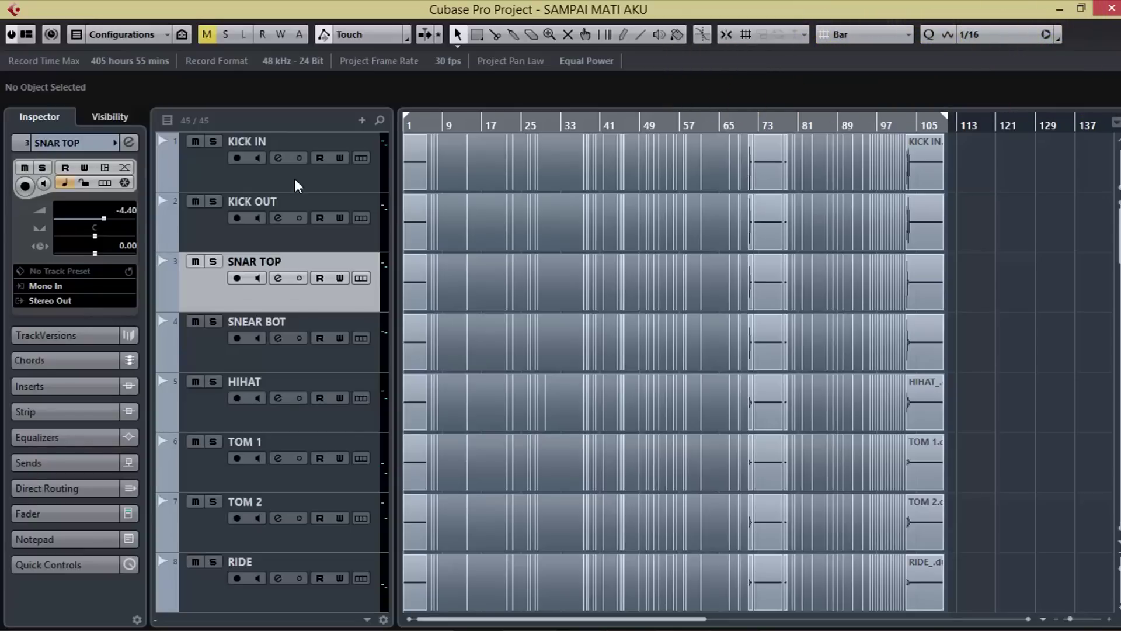
# Select the KICK IN track and turn off its record enable.
pyautogui.click(341, 174)
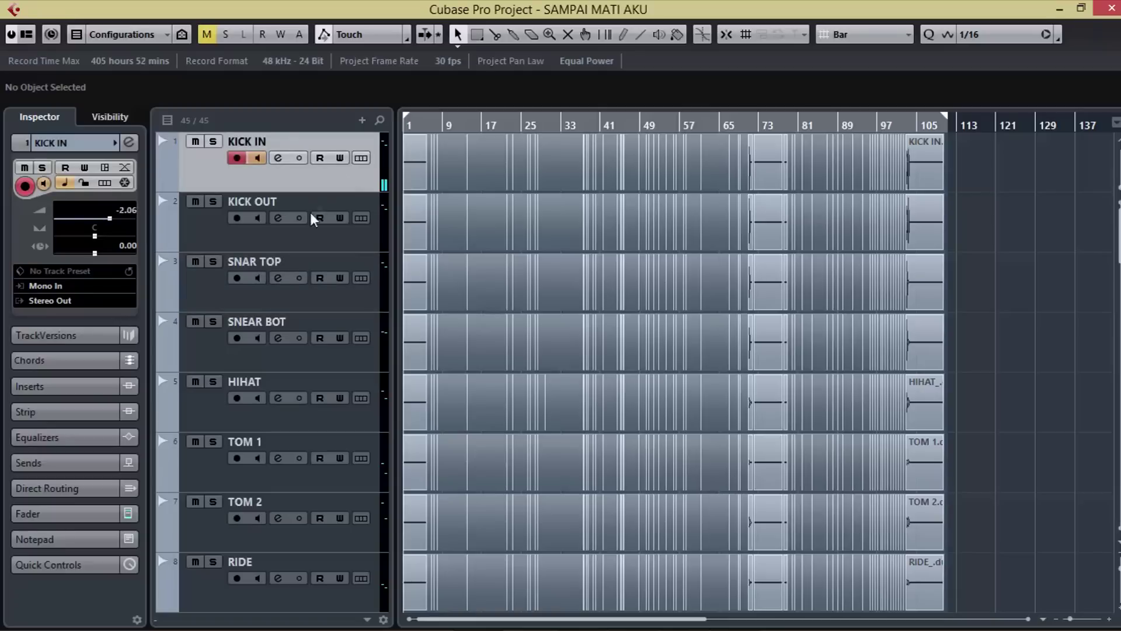
pyautogui.click(240, 158)
# Look through the track list from KICK IN down past AMB R to identify which tracks belong to the drums.
pyautogui.scroll(-6, 269, 253)
pyautogui.scroll(-3, 269, 254)
pyautogui.scroll(10, 268, 254)
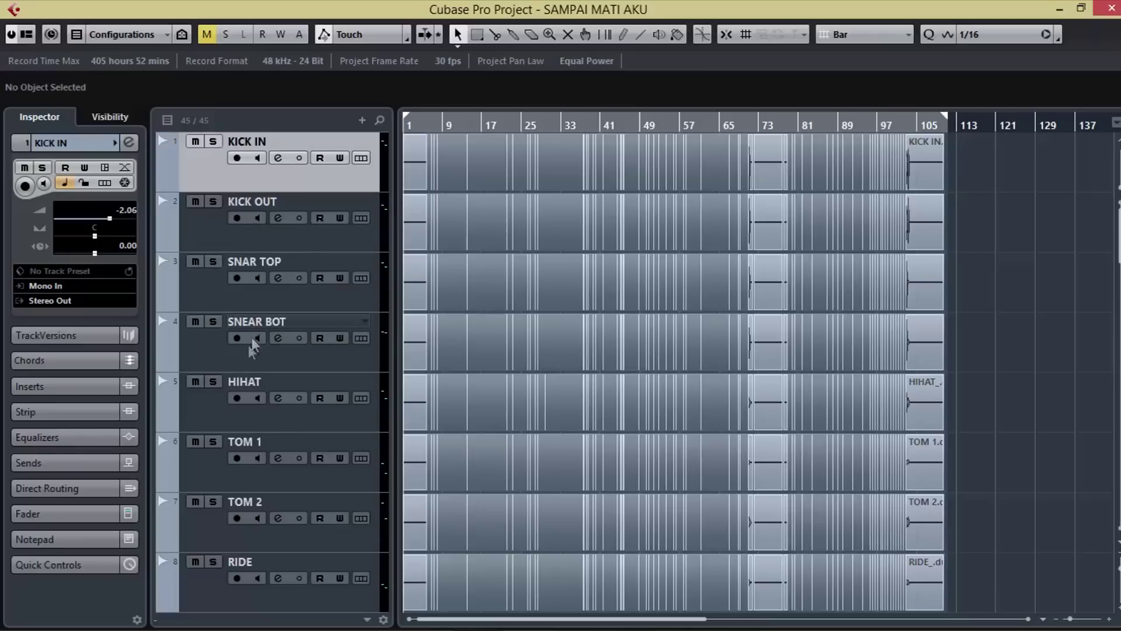
pyautogui.scroll(-5, 252, 386)
pyautogui.scroll(-15, 252, 386)
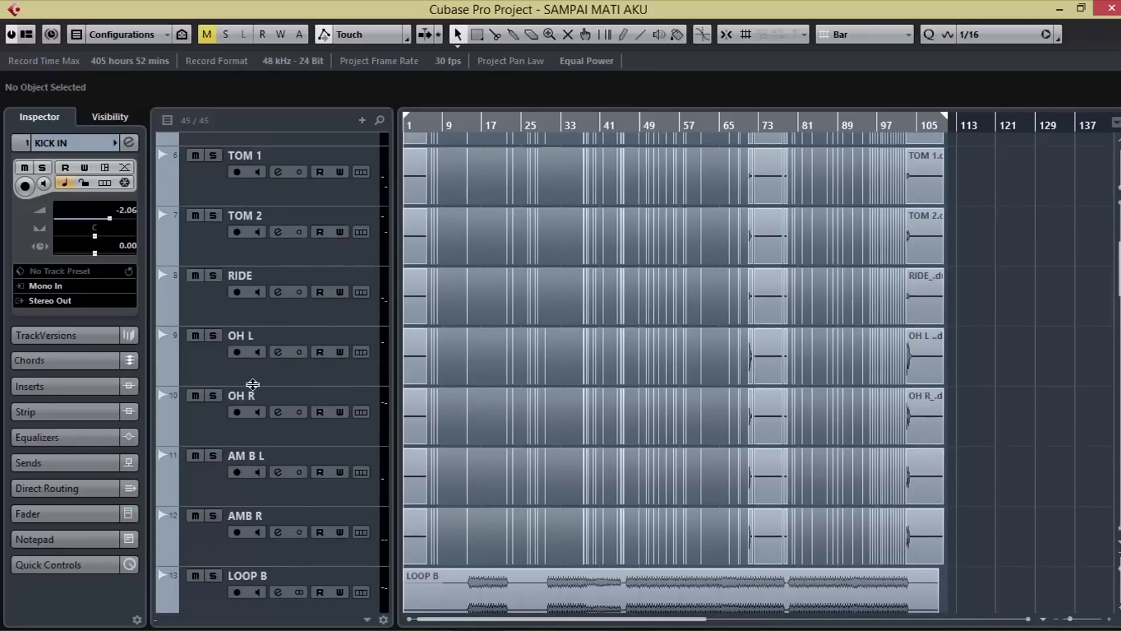
pyautogui.scroll(-5, 282, 445)
pyautogui.scroll(20, 282, 445)
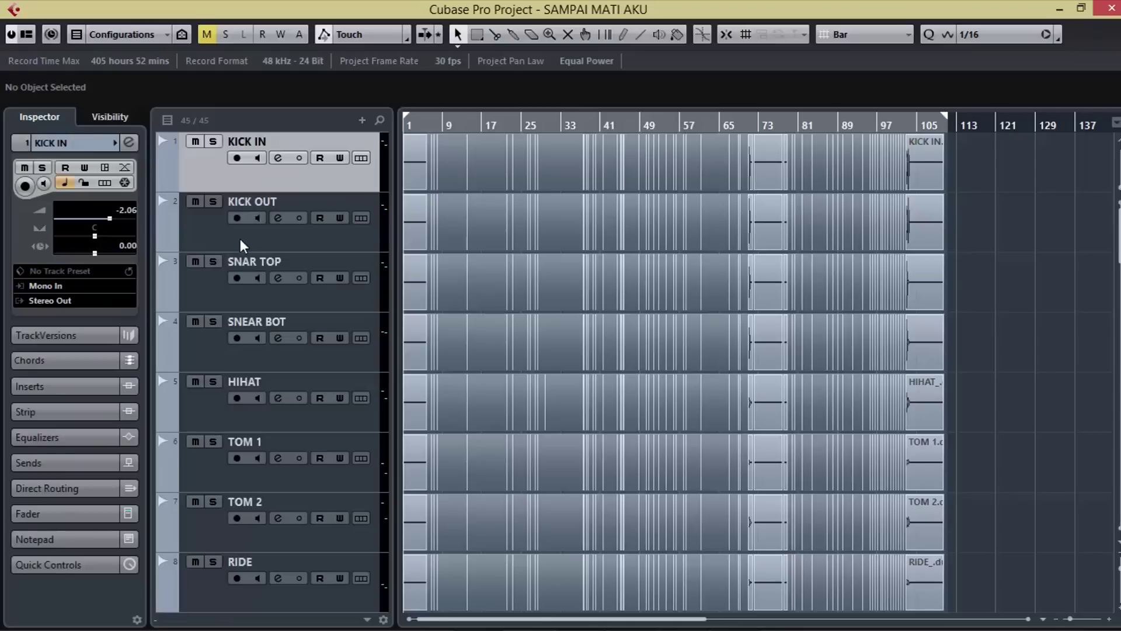
pyautogui.scroll(-5, 258, 344)
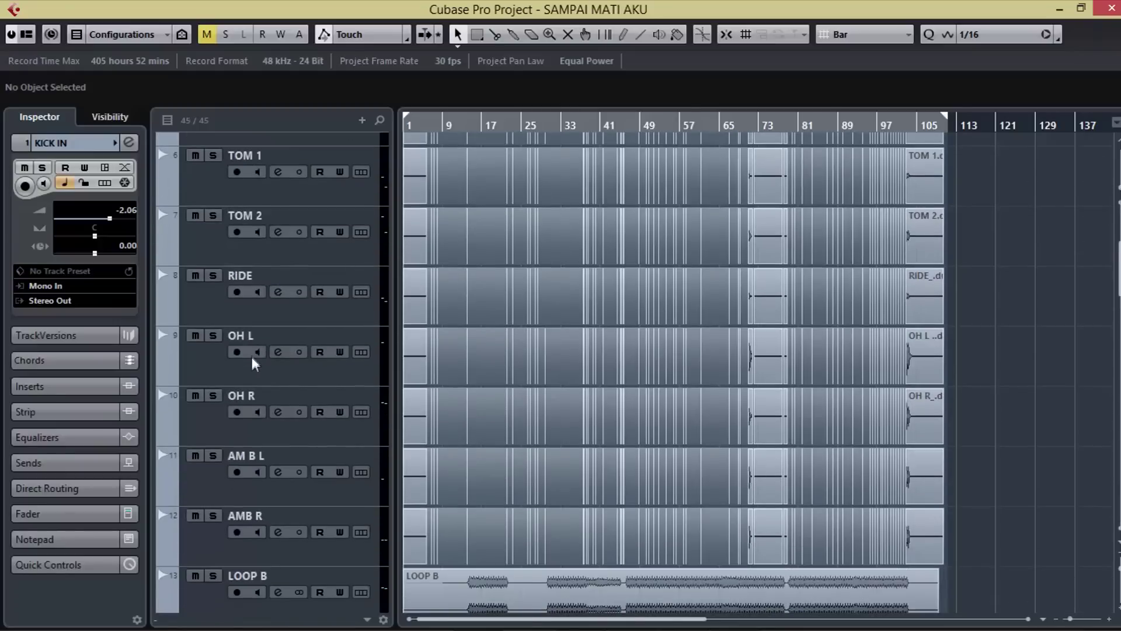
pyautogui.scroll(-3, 255, 362)
pyautogui.scroll(3, 253, 363)
pyautogui.scroll(-2, 246, 496)
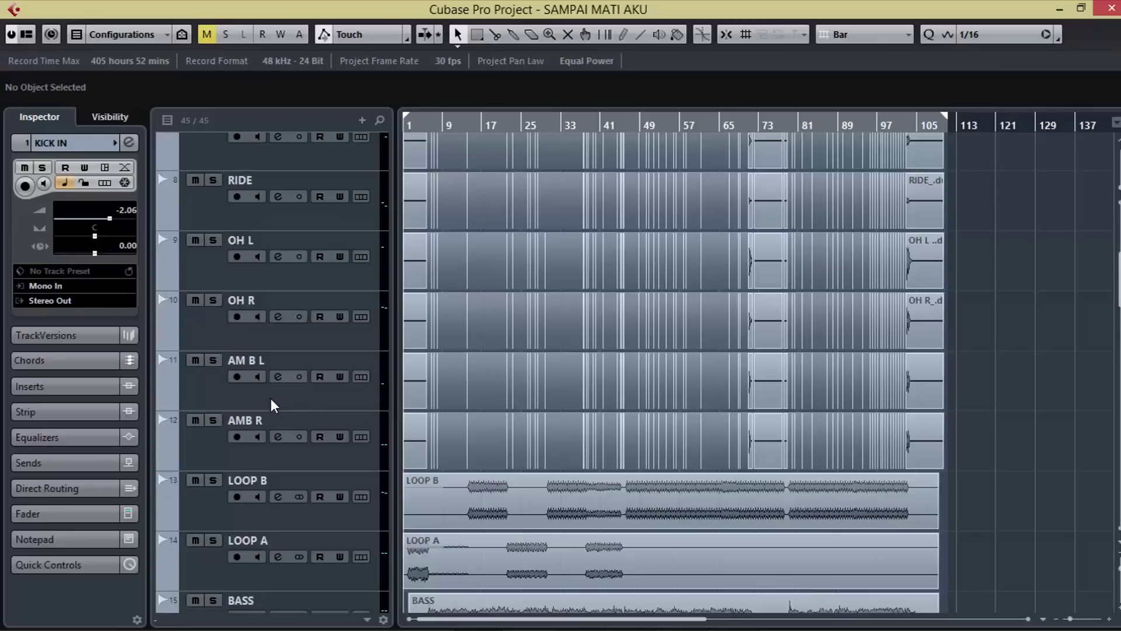
pyautogui.scroll(8, 271, 398)
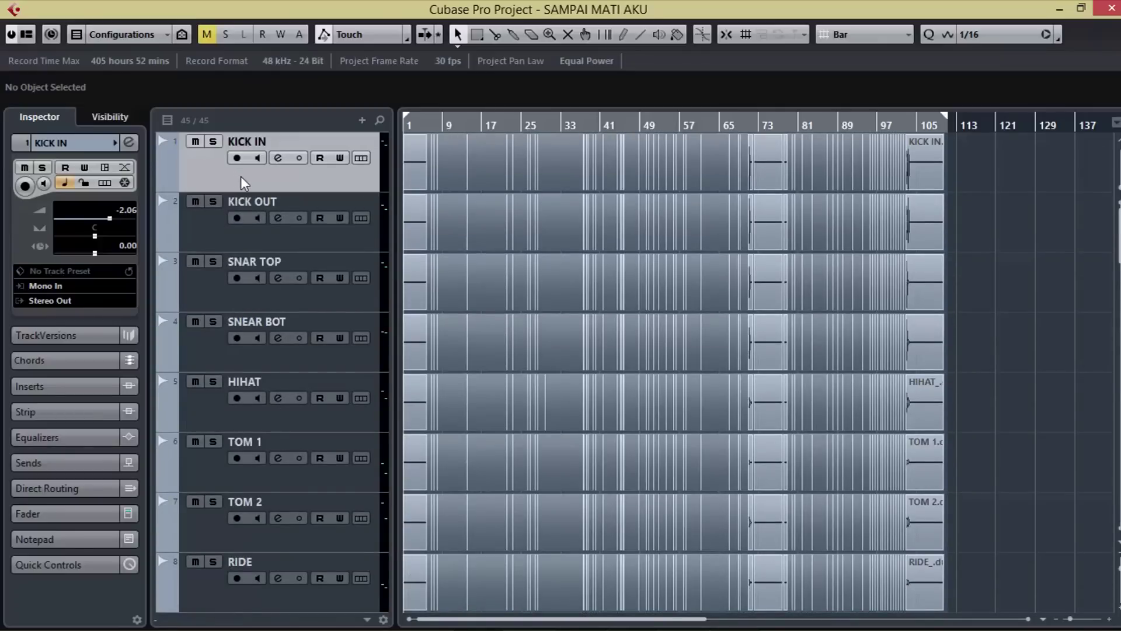
pyautogui.scroll(-8, 315, 368)
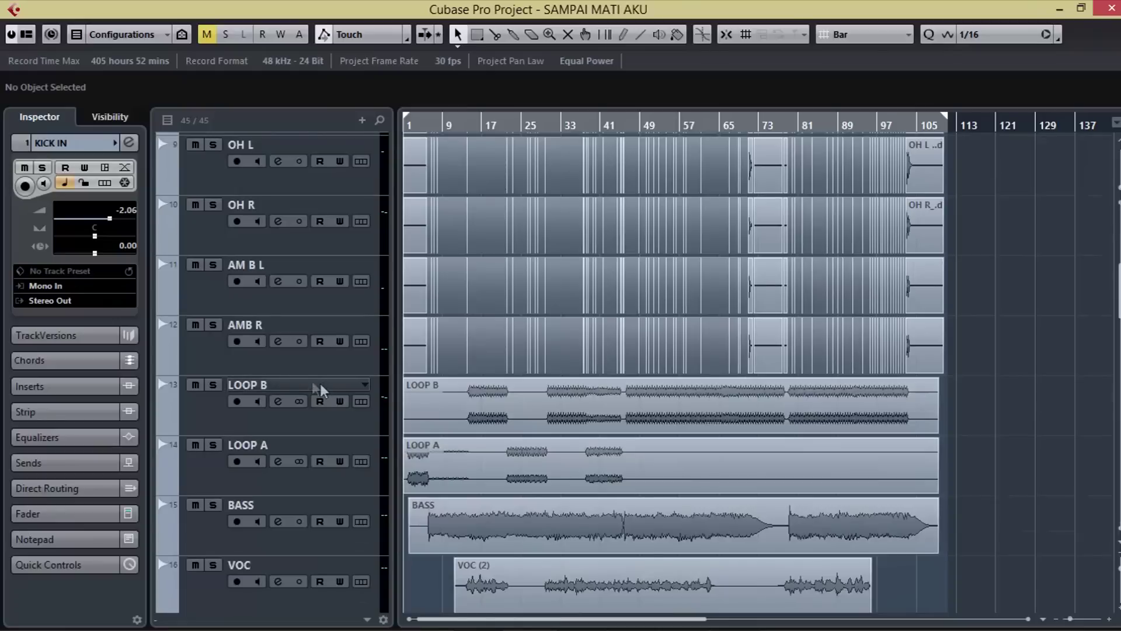
pyautogui.scroll(8, 292, 324)
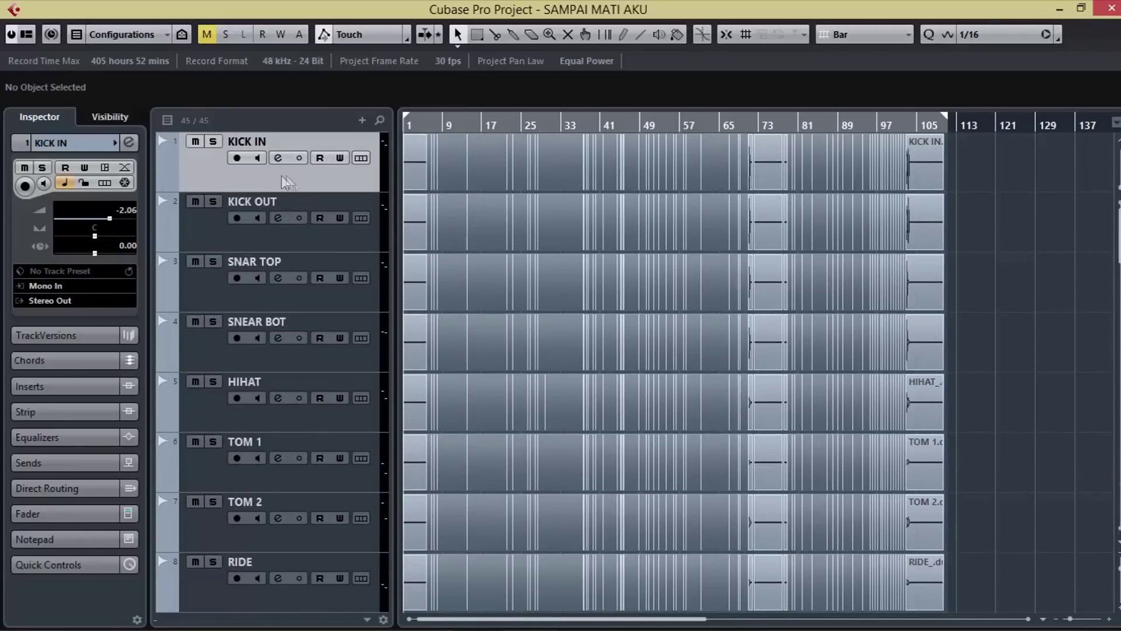
# Move the drum tracks from KICK IN through AMB R into a new folder, and leave only KICK IN selected with recording disarmed.
pyautogui.scroll(-6, 301, 187)
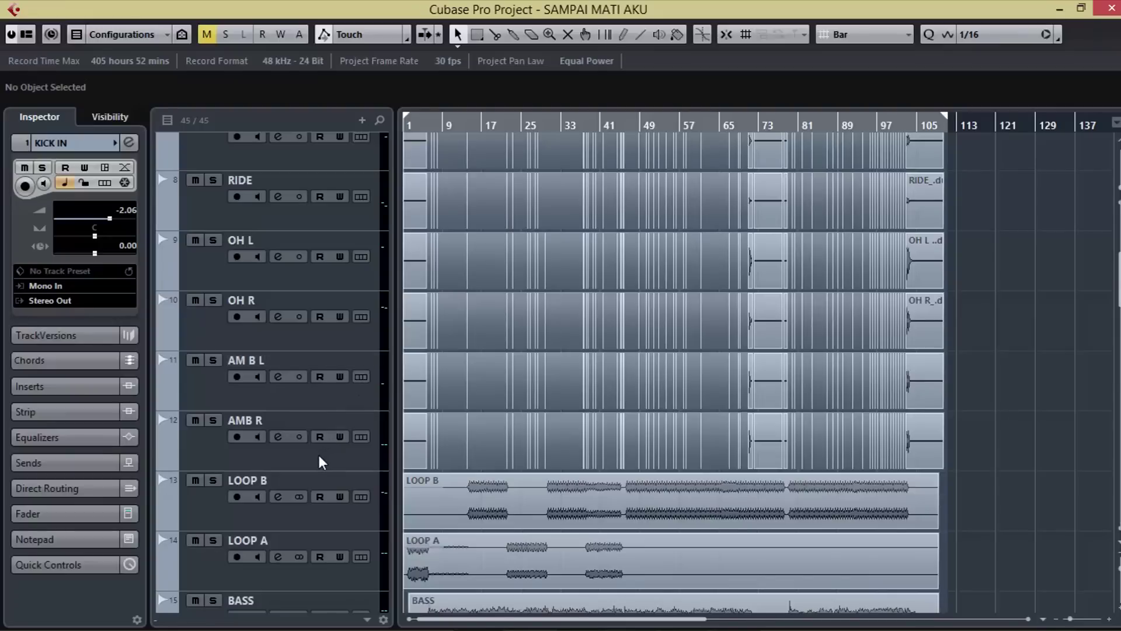
pyautogui.keyDown('shift'); pyautogui.click(259, 454); pyautogui.keyUp('shift')
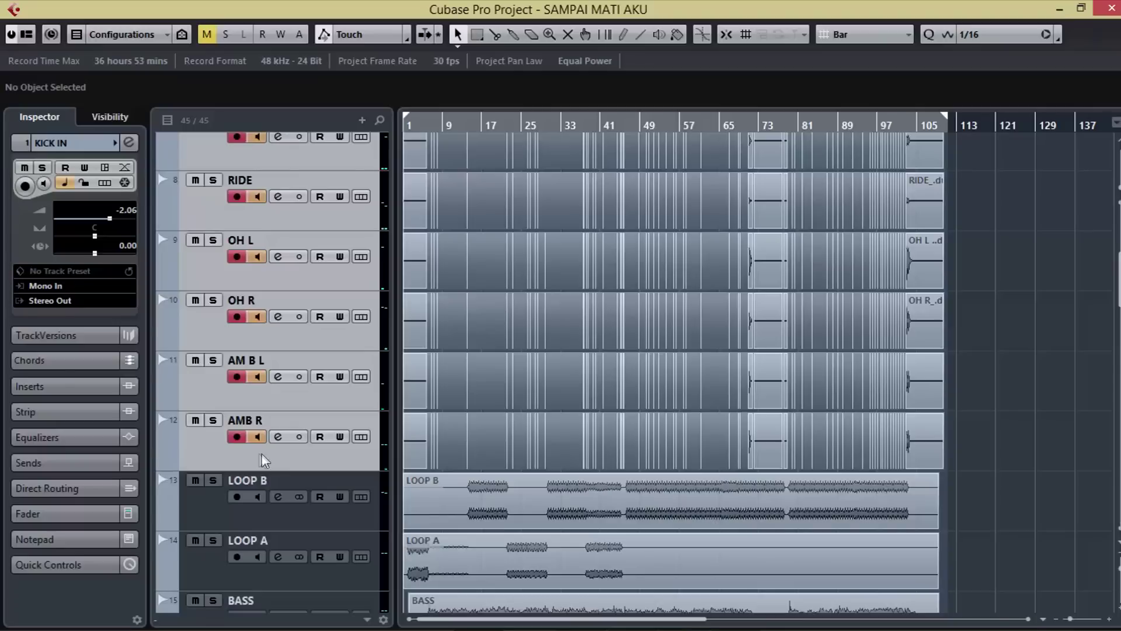
pyautogui.rightClick(278, 451)
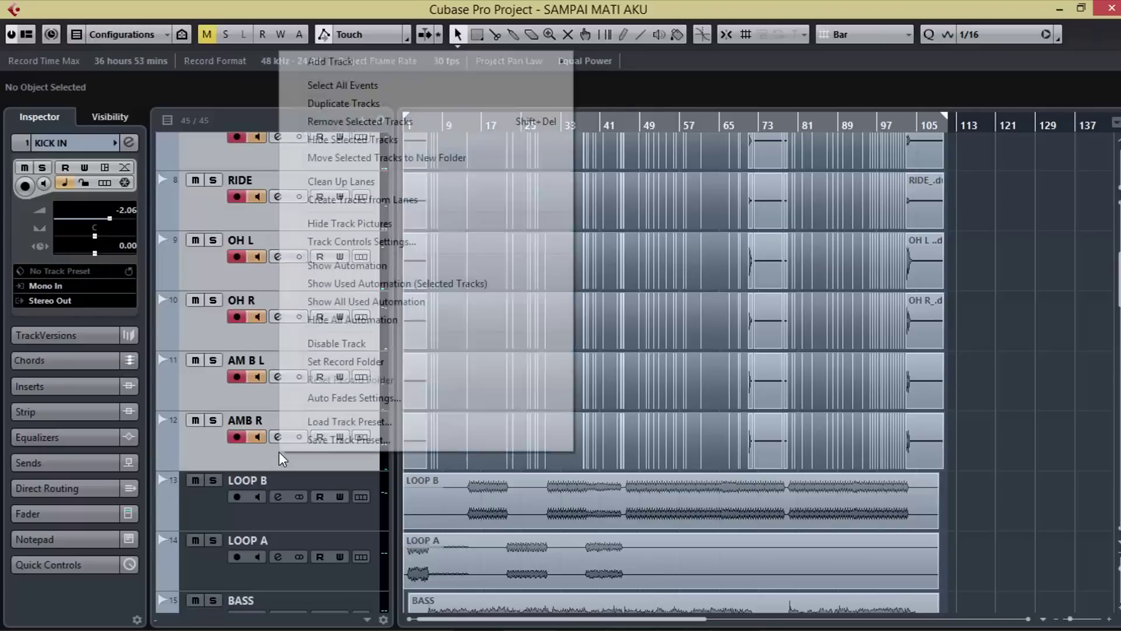
pyautogui.click(364, 165)
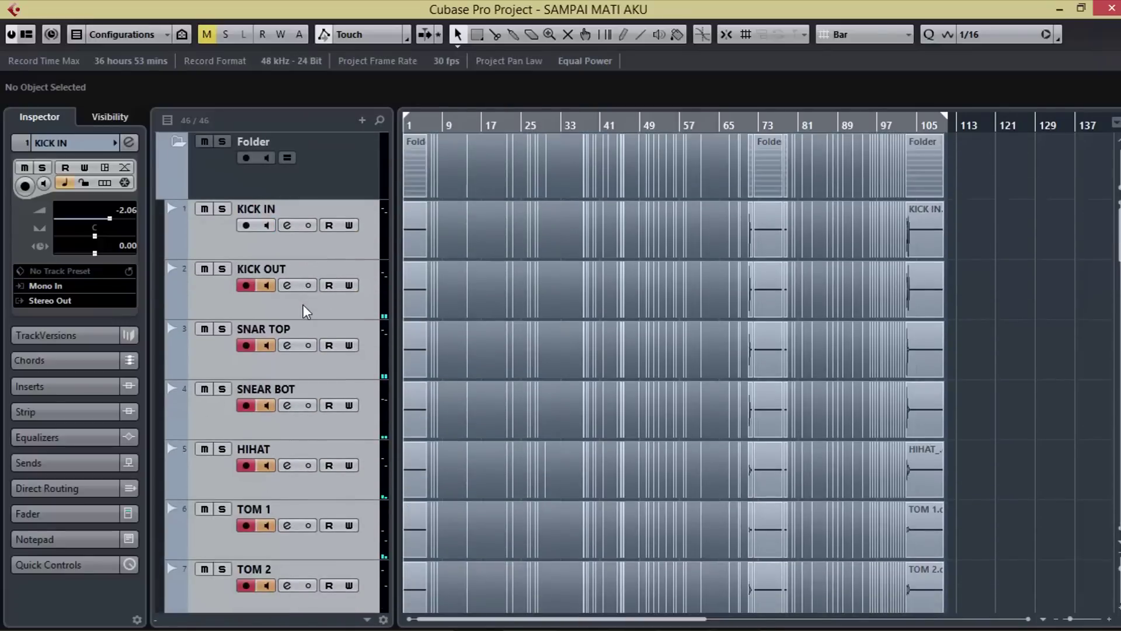
pyautogui.click(240, 255)
pyautogui.click(246, 225)
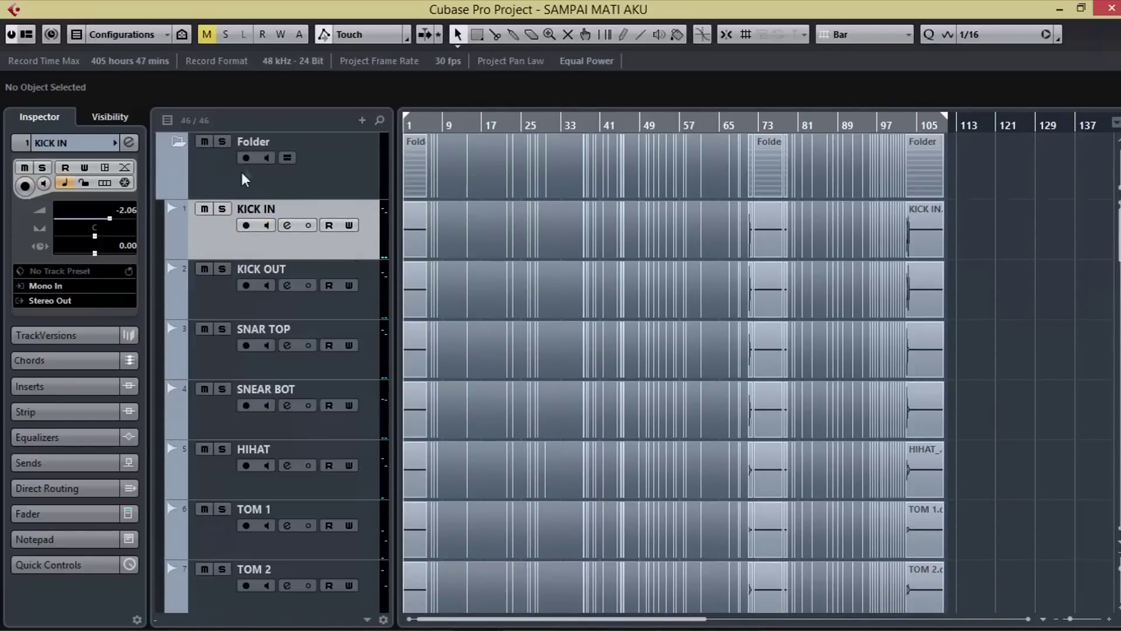
# Rename the new drum folder as DRUM and collapse it.
pyautogui.doubleClick(258, 144)
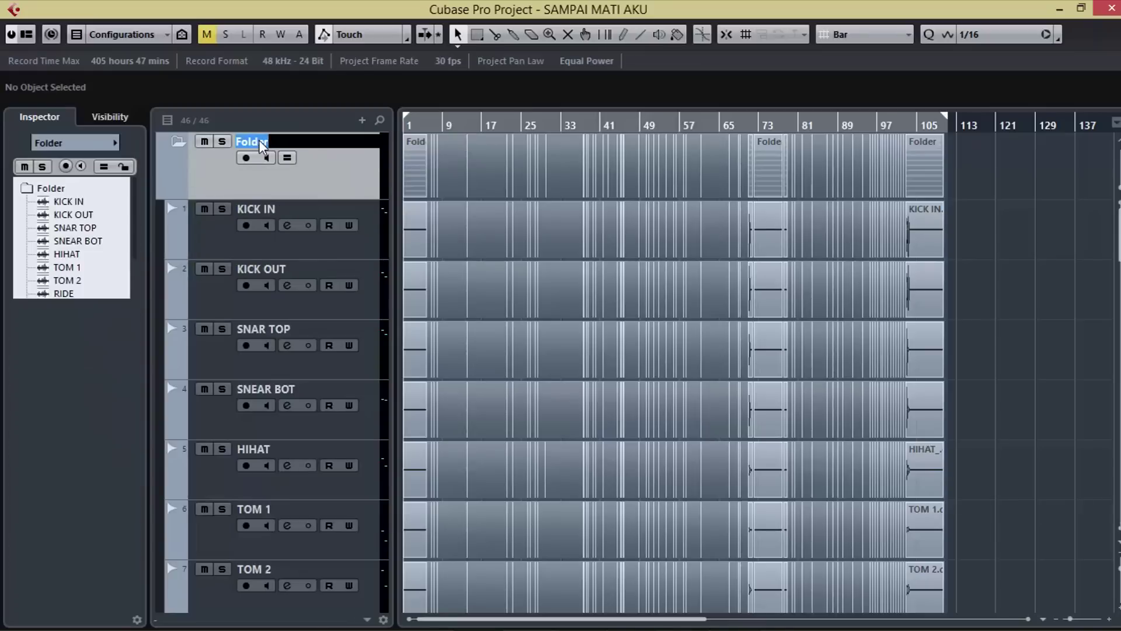
pyautogui.write('DRUM')
pyautogui.press('Return')
pyautogui.click(170, 145)
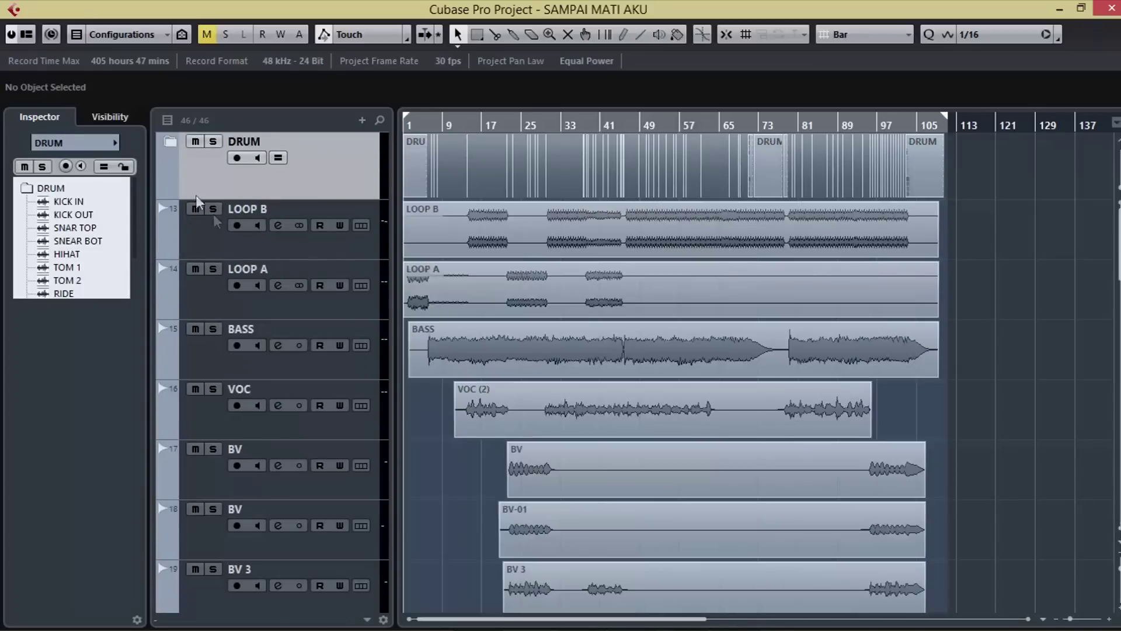
# Move all backing vocal tracks, from the first BV through the last BV 3 (D), into a new folder.
pyautogui.scroll(-2, 266, 295)
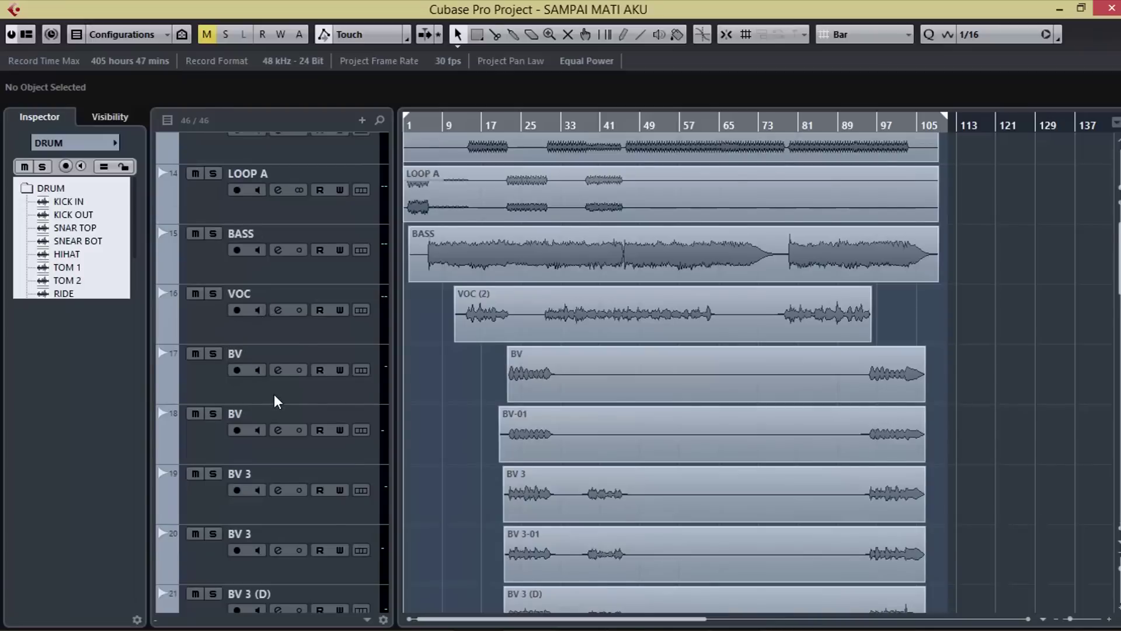
pyautogui.scroll(-2, 275, 396)
pyautogui.click(230, 292)
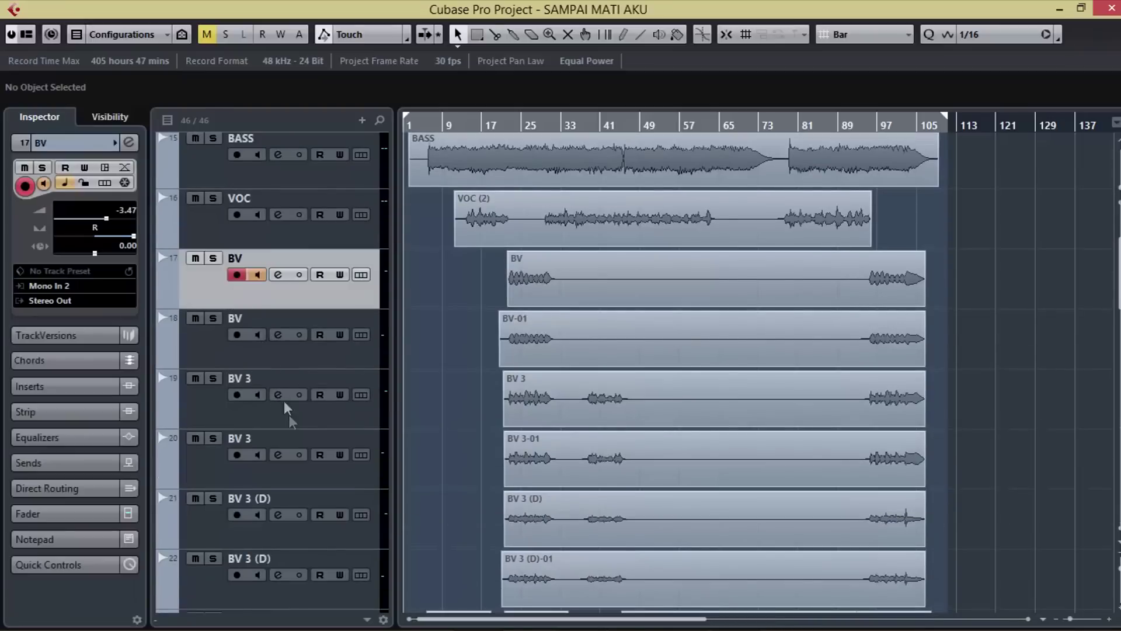
pyautogui.scroll(-4, 280, 391)
pyautogui.keyDown('shift'); pyautogui.click(216, 402); pyautogui.keyUp('shift')
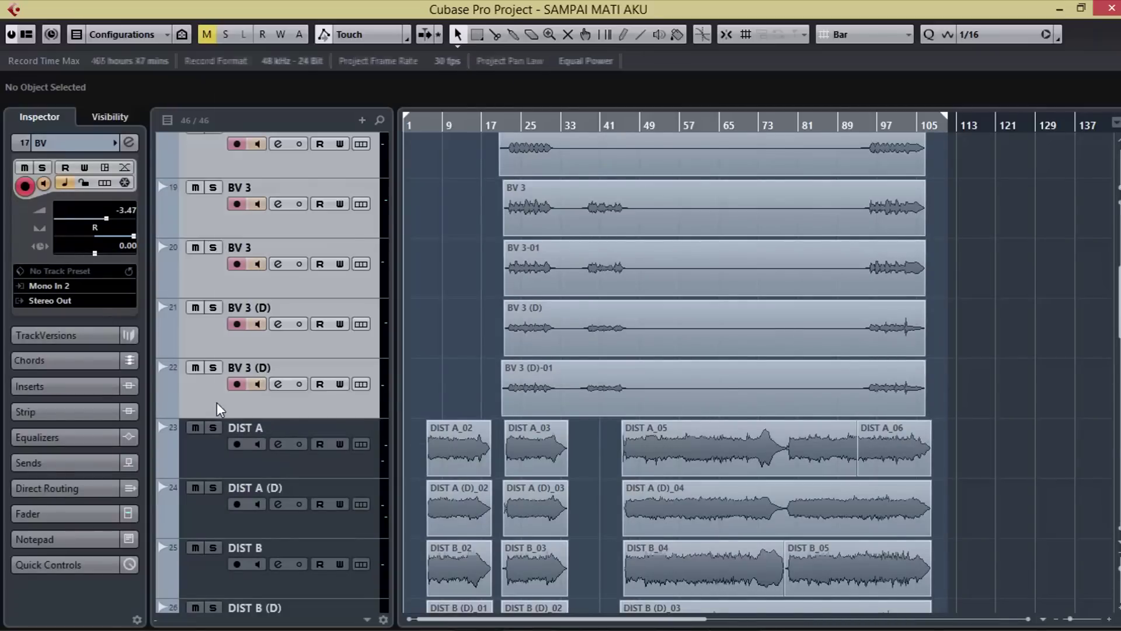
pyautogui.rightClick(216, 402)
pyautogui.moveTo(323, 16)
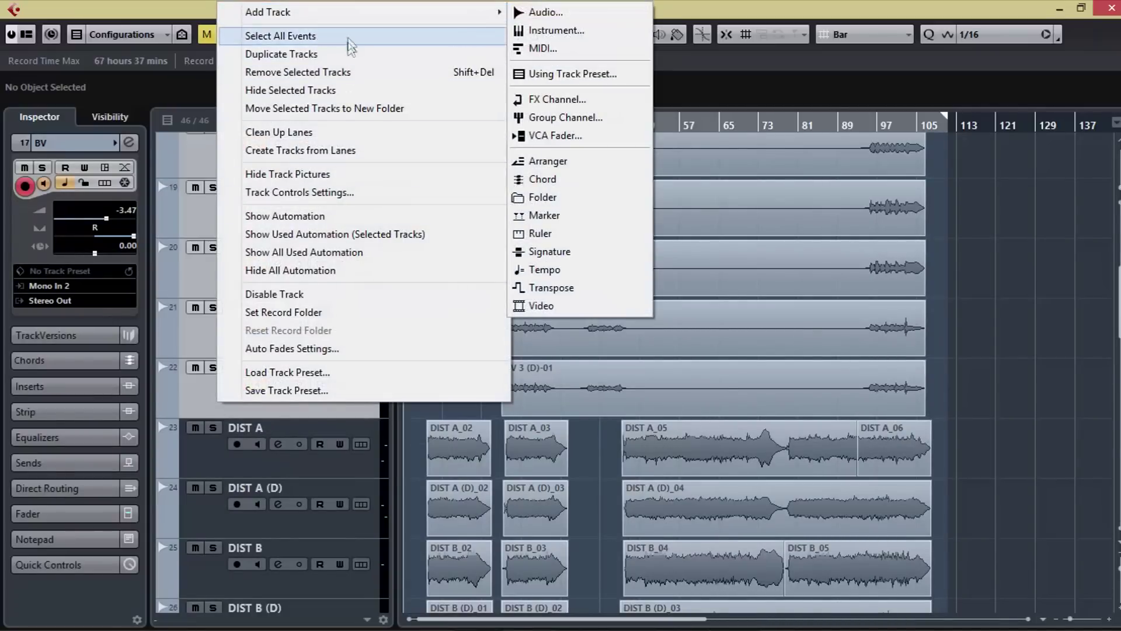
pyautogui.click(494, 109)
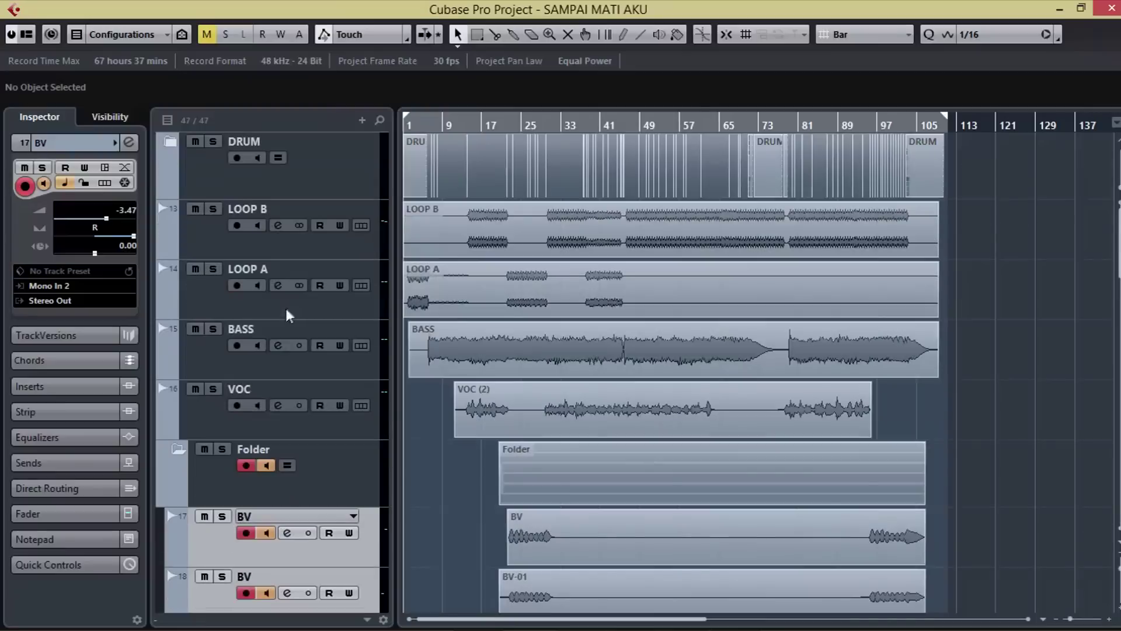
# Rename the backing vocal folder as BV.
pyautogui.doubleClick(251, 450)
pyautogui.write('BV')
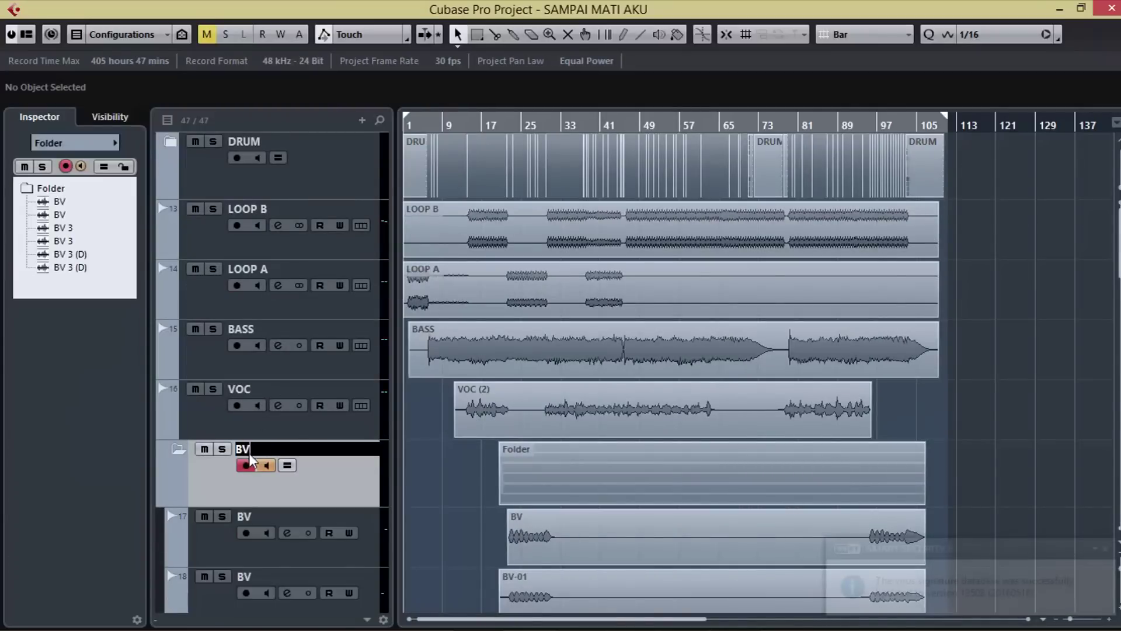
pyautogui.press('Return')
# Move the guitar tracks from DIST A through DSTR INTRO (D) into a new folder, and dismiss the antivirus notification.
pyautogui.scroll(-2, 295, 478)
pyautogui.scroll(-12, 294, 478)
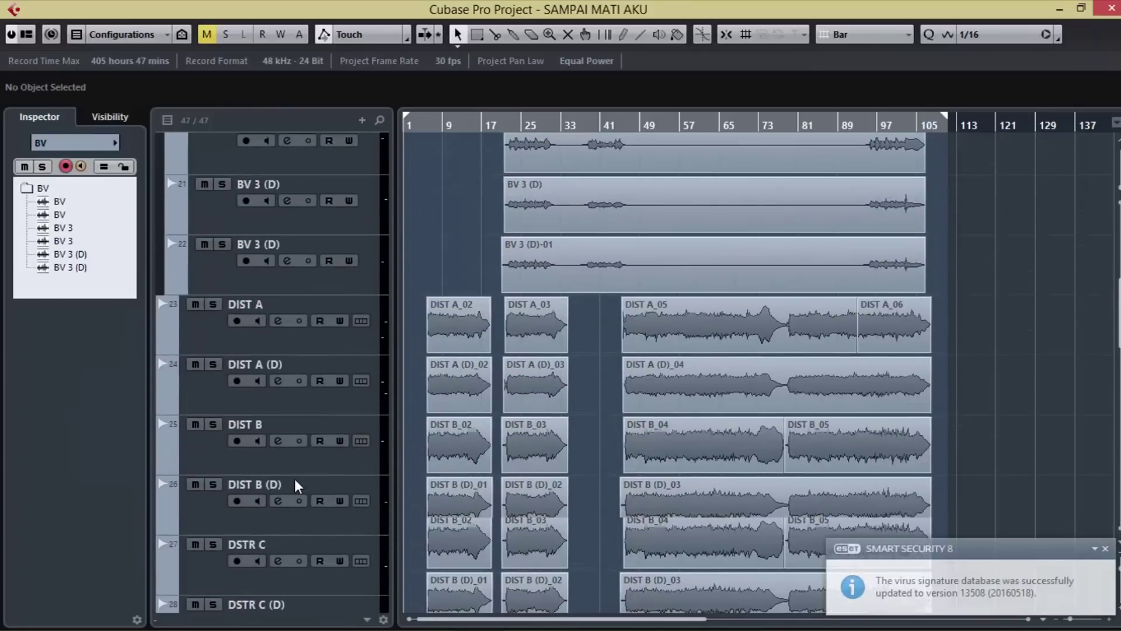
pyautogui.scroll(4, 268, 289)
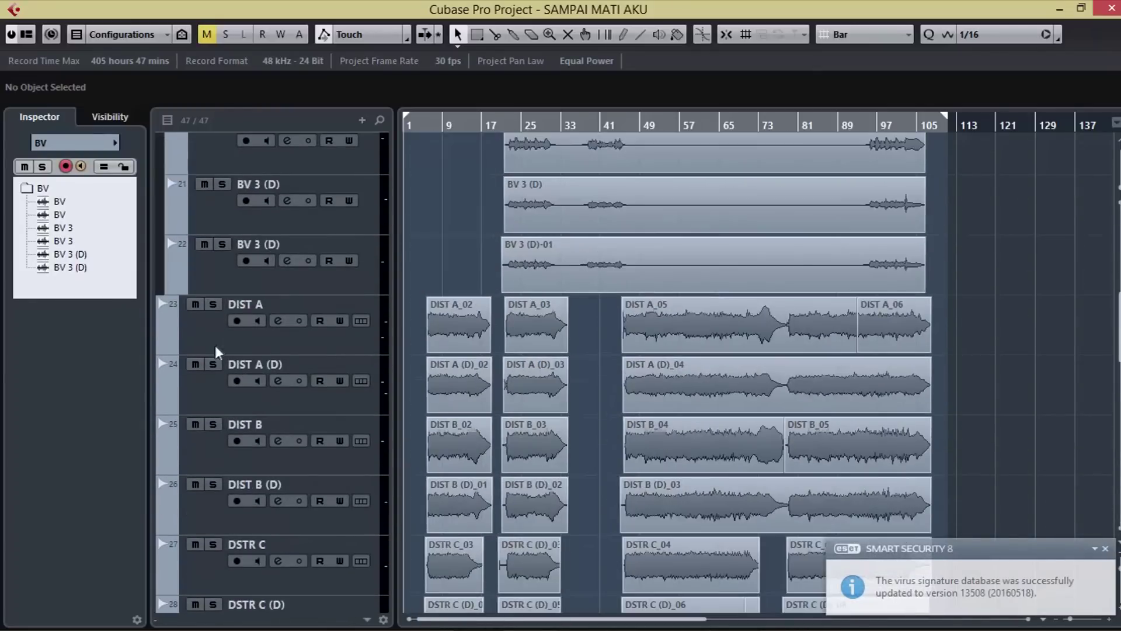
pyautogui.click(218, 348)
pyautogui.scroll(-4, 243, 413)
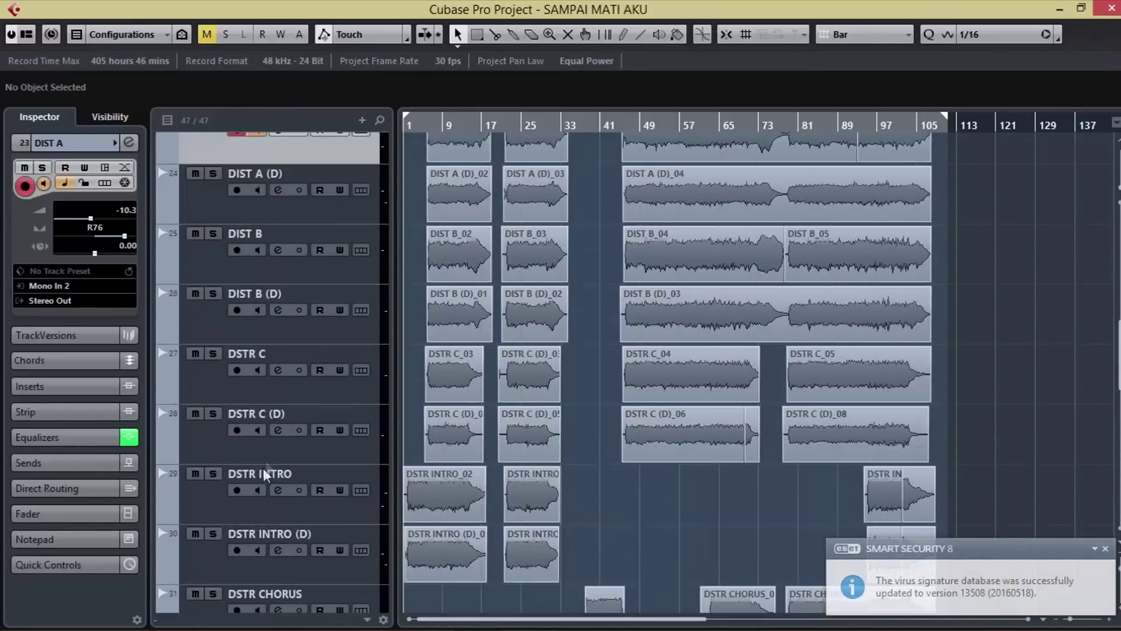
pyautogui.scroll(-2, 393, 409)
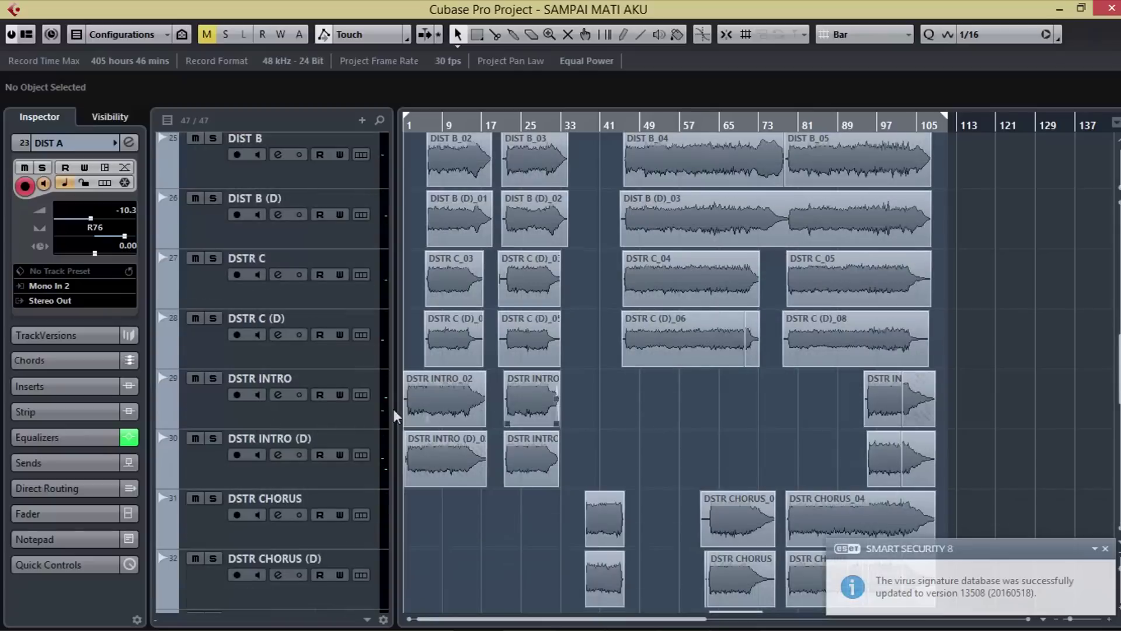
pyautogui.click(1105, 549)
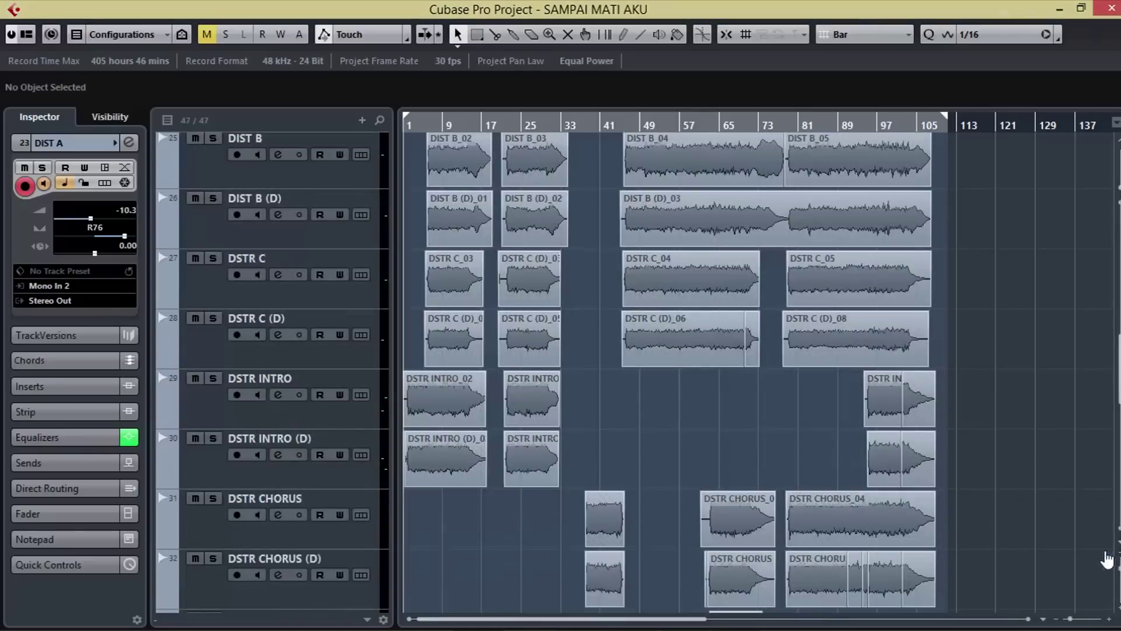
pyautogui.scroll(6, 209, 464)
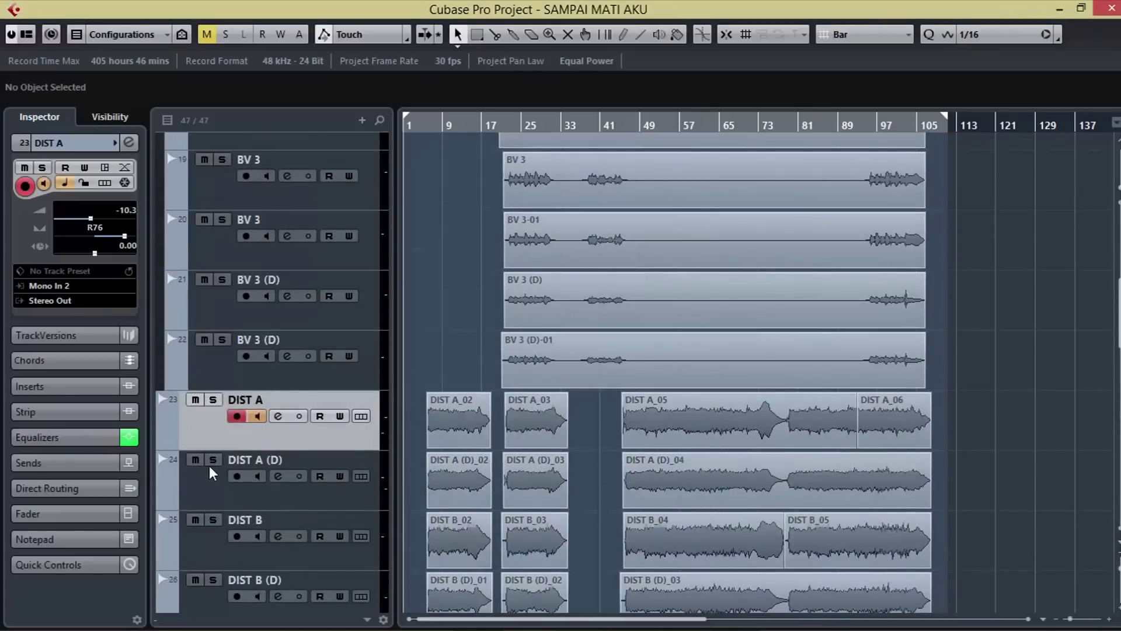
pyautogui.scroll(-6, 254, 425)
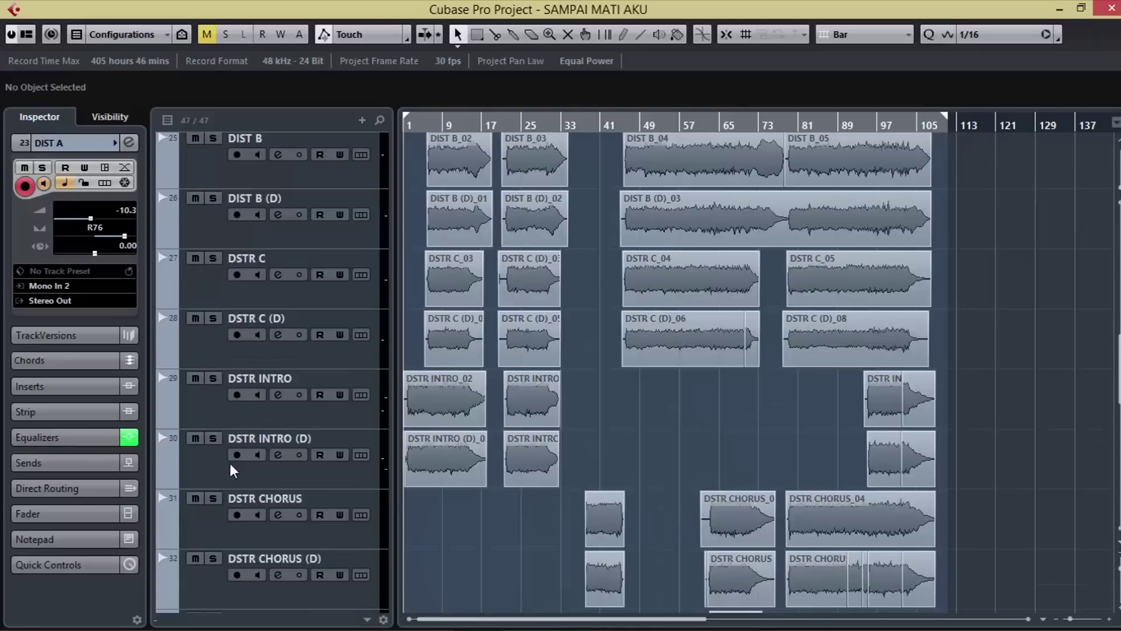
pyautogui.keyDown('shift'); pyautogui.click(217, 464); pyautogui.keyUp('shift')
pyautogui.rightClick(217, 465)
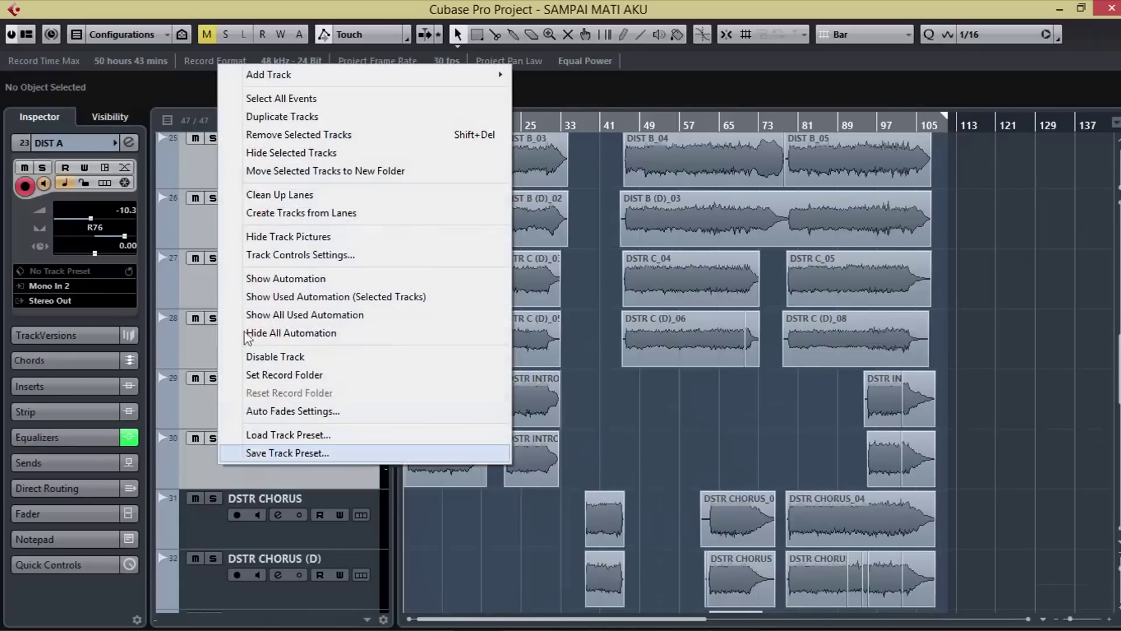
pyautogui.click(336, 174)
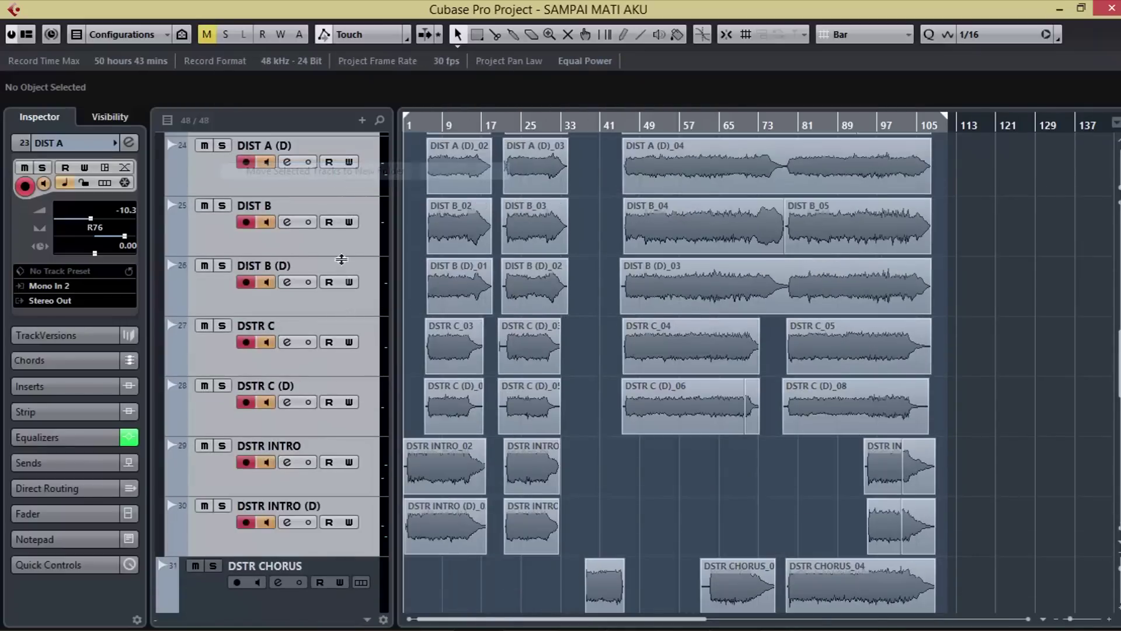
# Add the DSTR CHORUS and DSTR CHORUS (D) tracks to the distortion guitar folder, below DSTR INTRO (D).
pyautogui.scroll(-10, 277, 413)
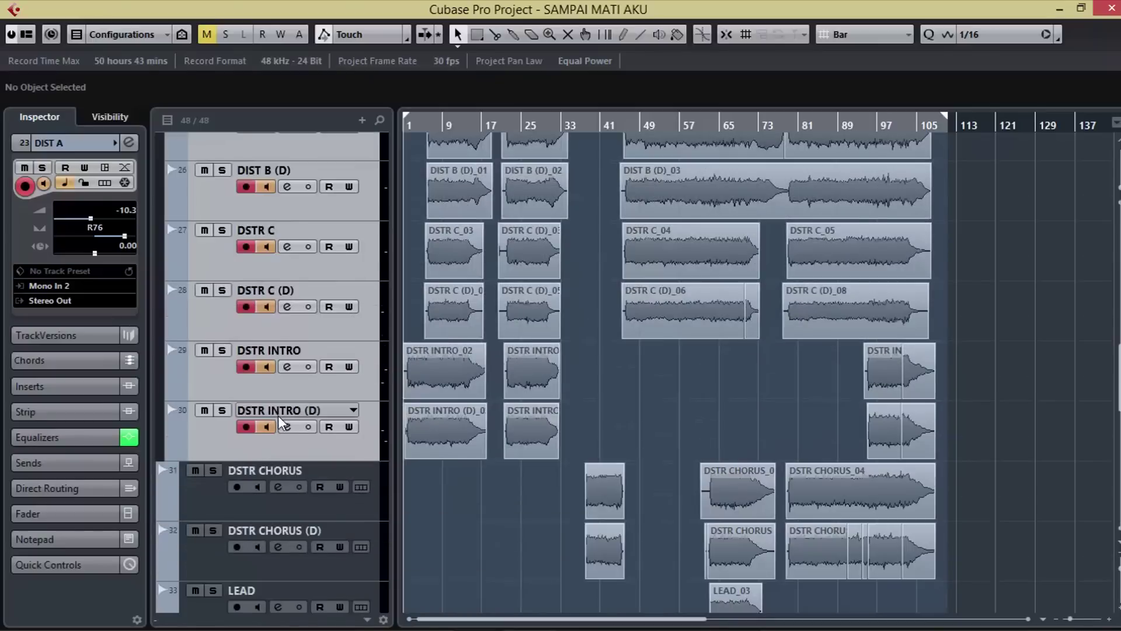
pyautogui.scroll(-2, 279, 418)
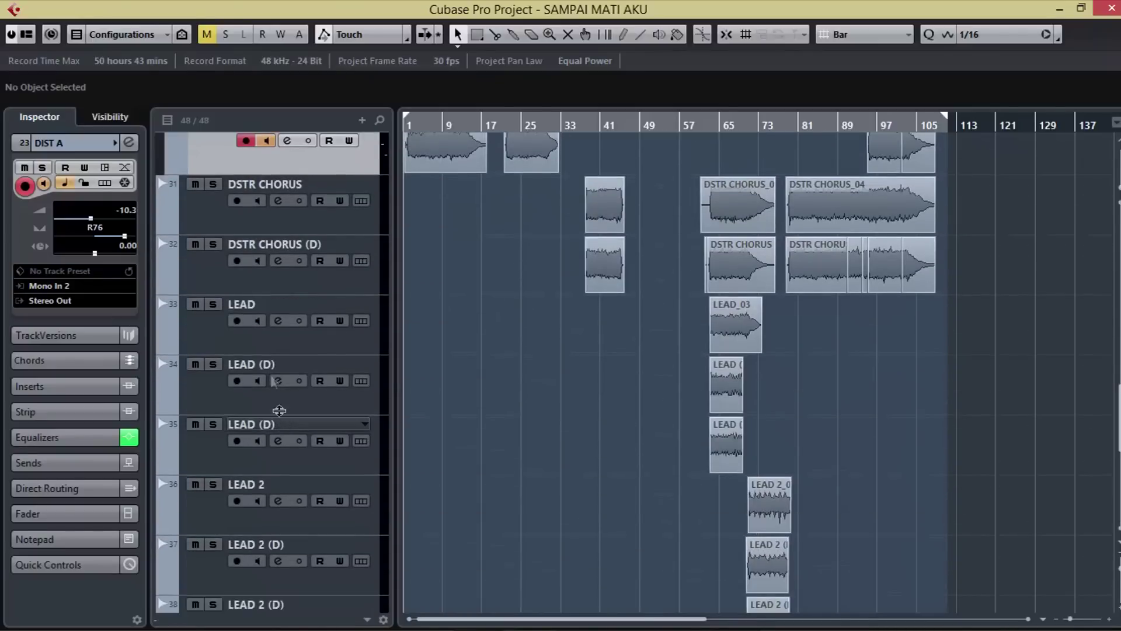
pyautogui.scroll(3, 286, 374)
pyautogui.click(213, 400)
pyautogui.keyDown('ctrl'); pyautogui.click(221, 461); pyautogui.keyUp('ctrl')
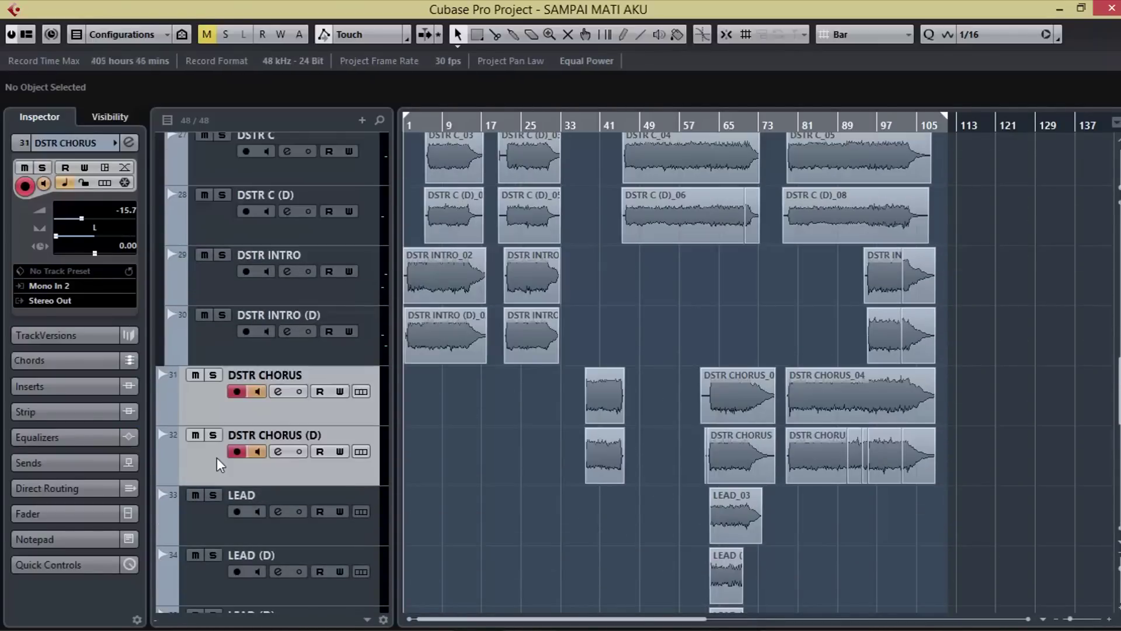
pyautogui.moveTo(242, 403); pyautogui.dragTo(237, 447)
pyautogui.scroll(-5, 452, 476)
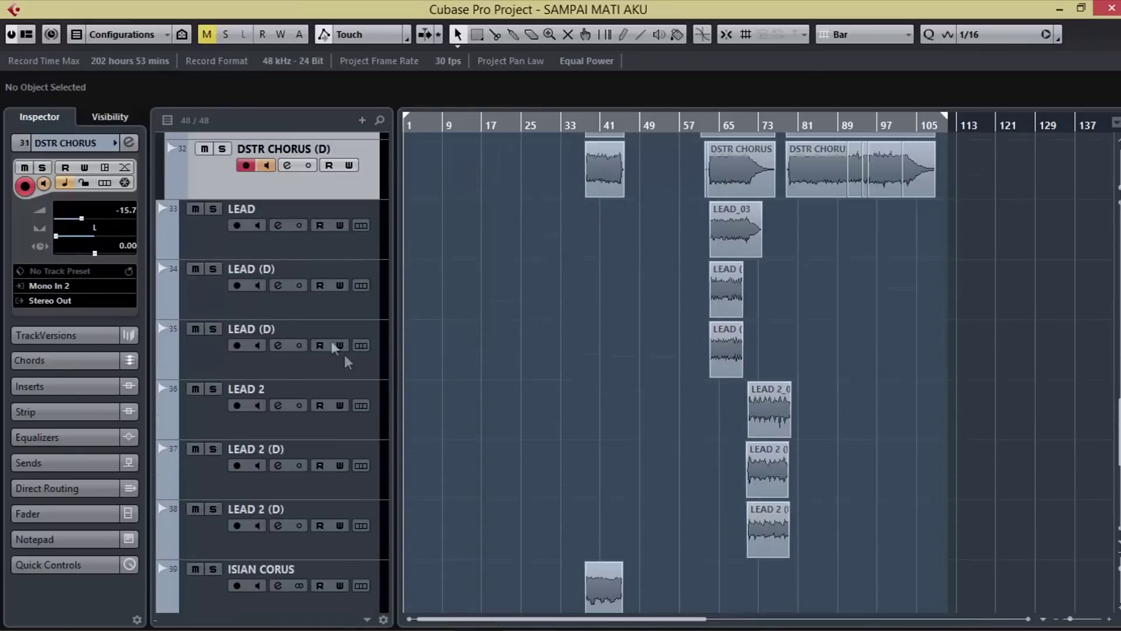
# Move the lead guitar tracks from LEAD through the last LEAD 2 (D) into a new folder, and select that folder.
pyautogui.click(213, 239)
pyautogui.scroll(-2, 297, 436)
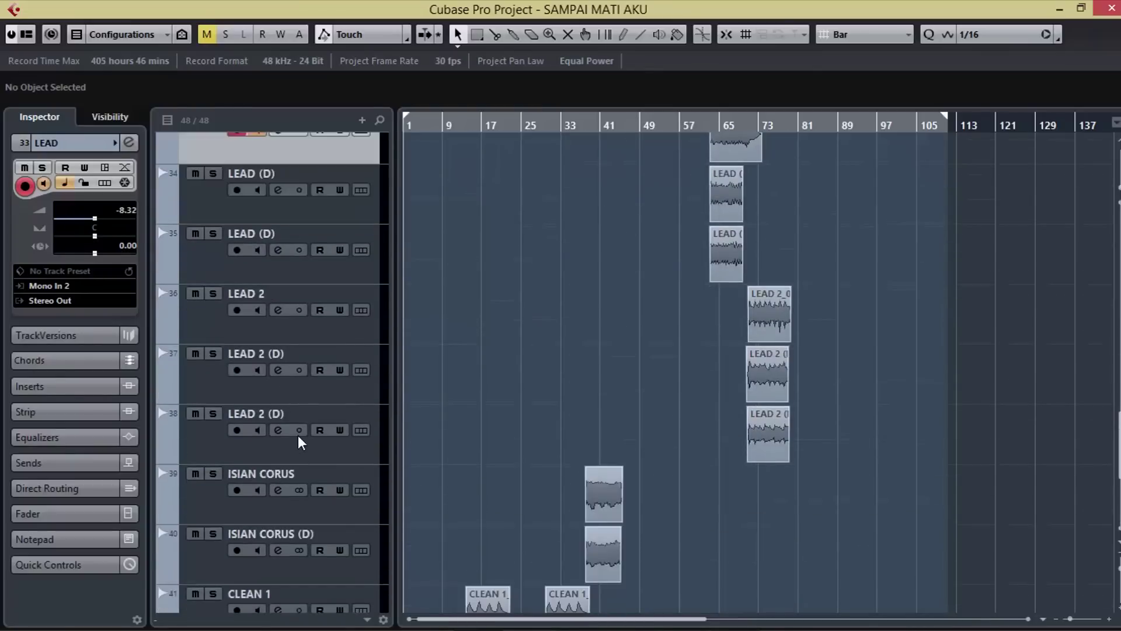
pyautogui.keyDown('shift'); pyautogui.click(218, 448); pyautogui.keyUp('shift')
pyautogui.rightClick(217, 449)
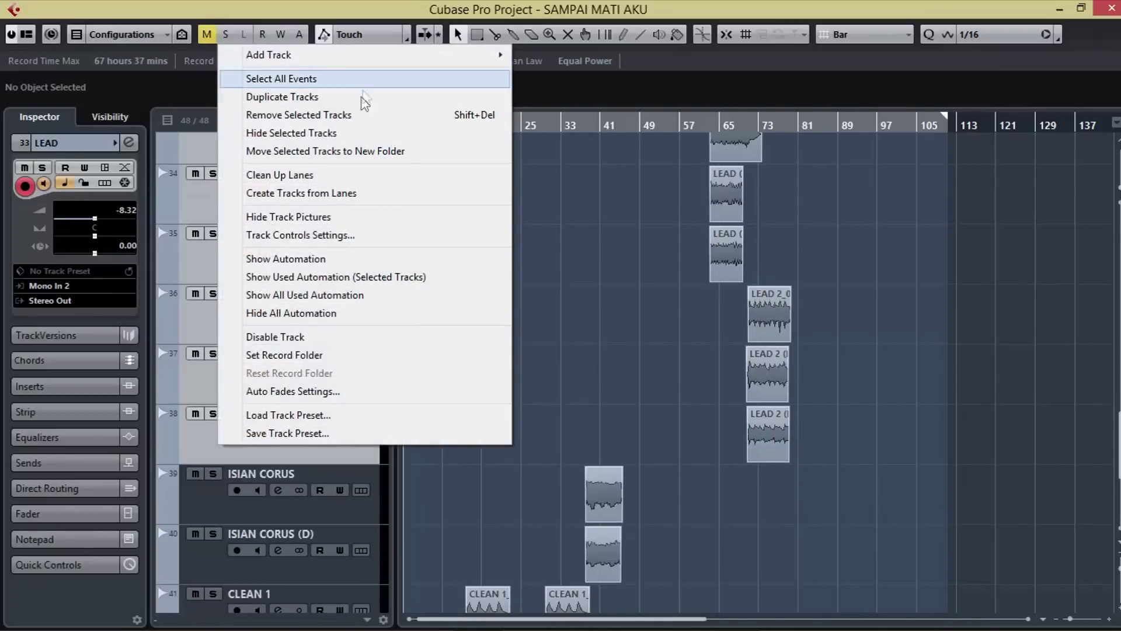
pyautogui.click(368, 151)
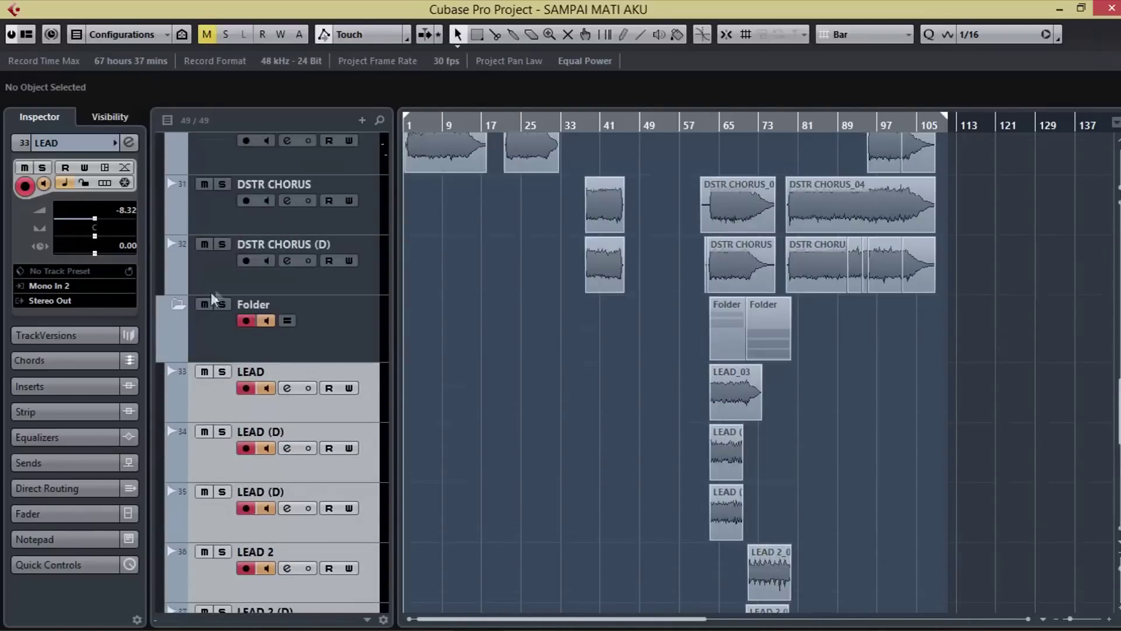
pyautogui.click(243, 325)
# Move the tracks from ISIAN CORUS through CLEAN 2 into a new folder, and select that folder.
pyautogui.scroll(-6, 243, 392)
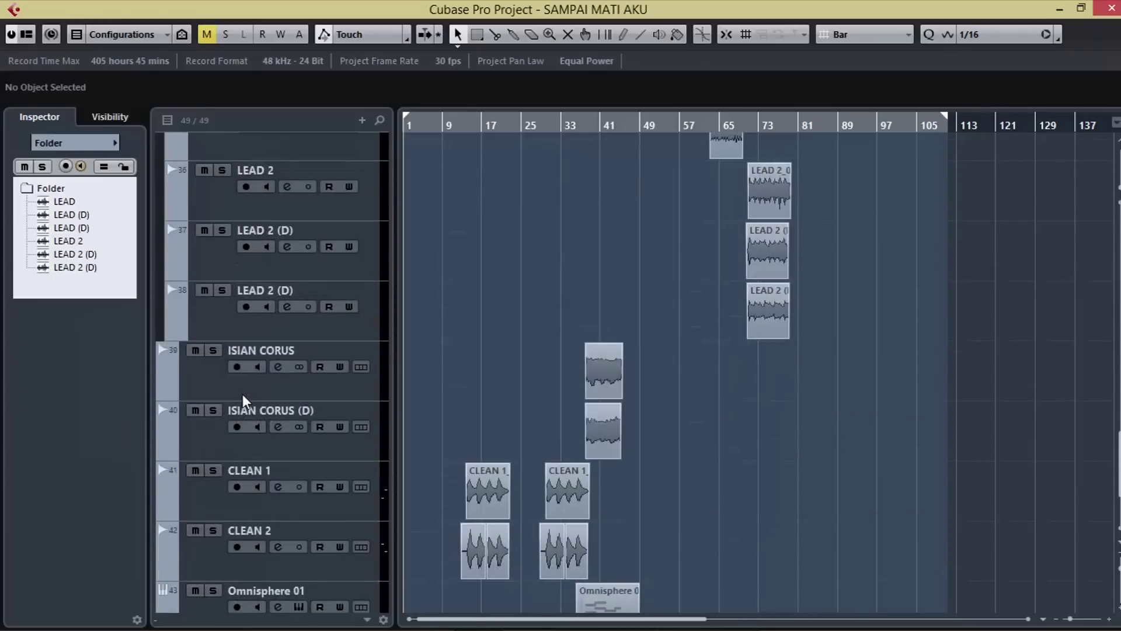
pyautogui.click(211, 290)
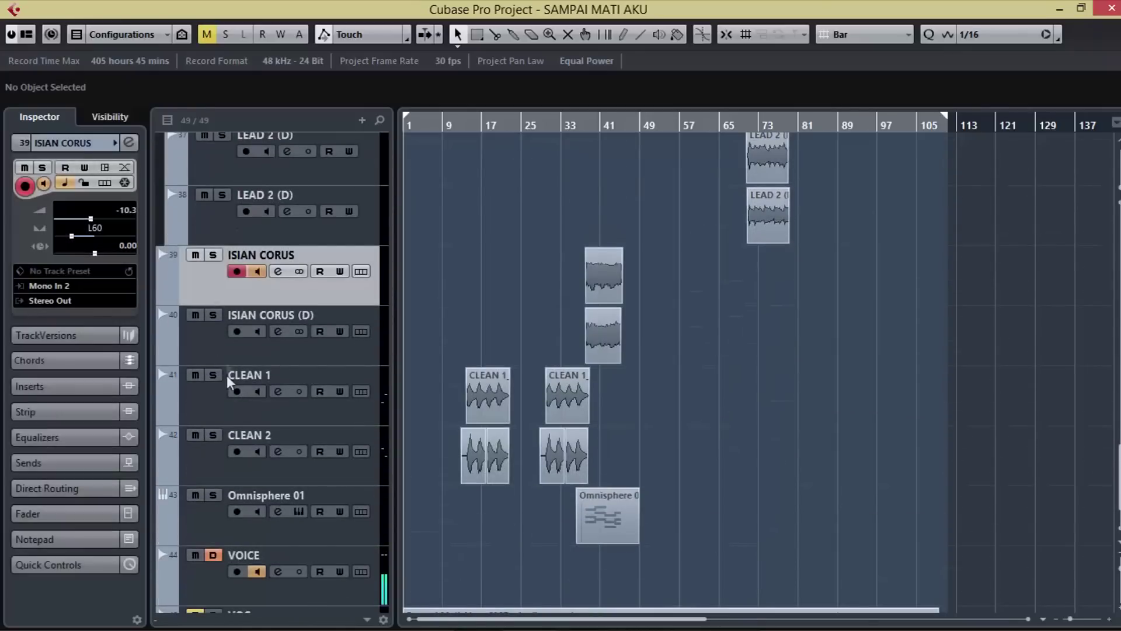
pyautogui.keyDown('shift'); pyautogui.click(217, 461); pyautogui.keyUp('shift')
pyautogui.rightClick(218, 461)
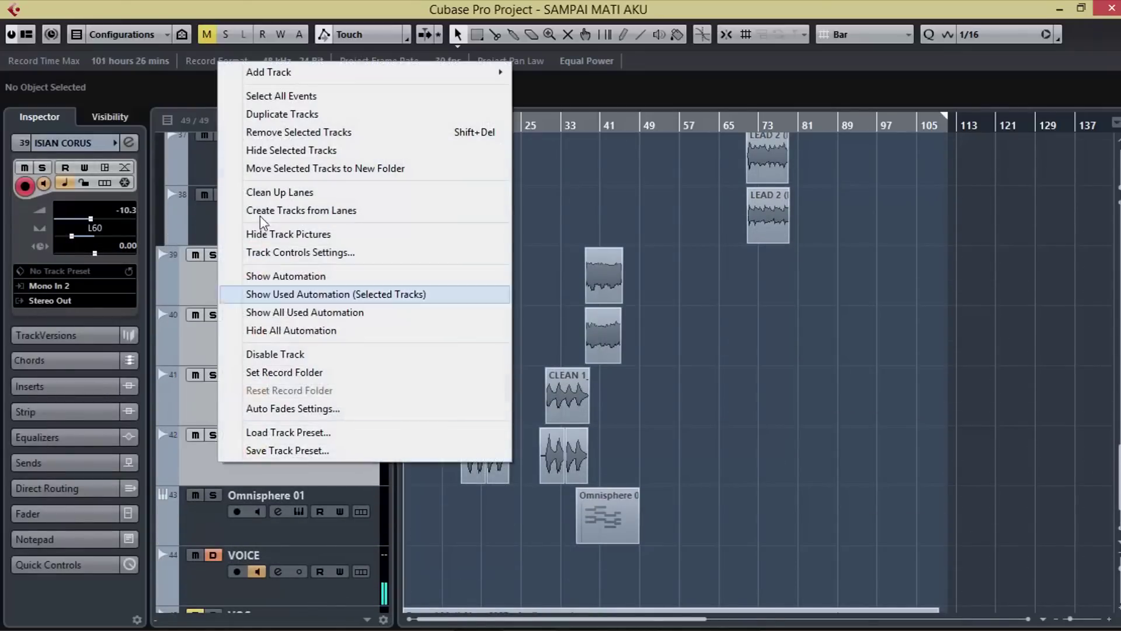
pyautogui.click(305, 170)
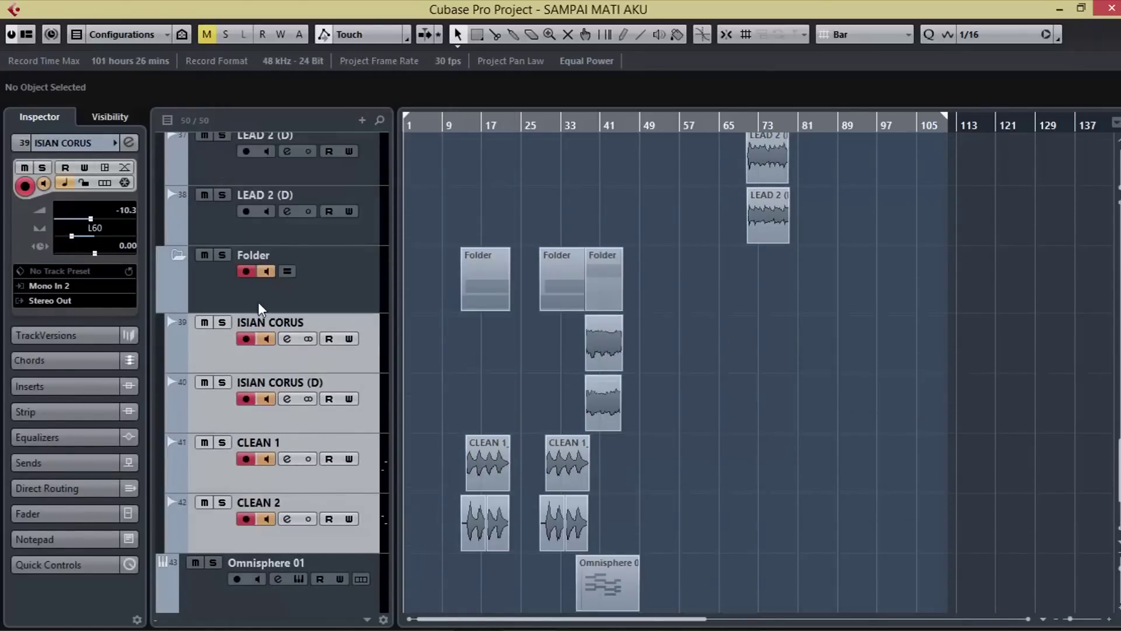
pyautogui.click(242, 292)
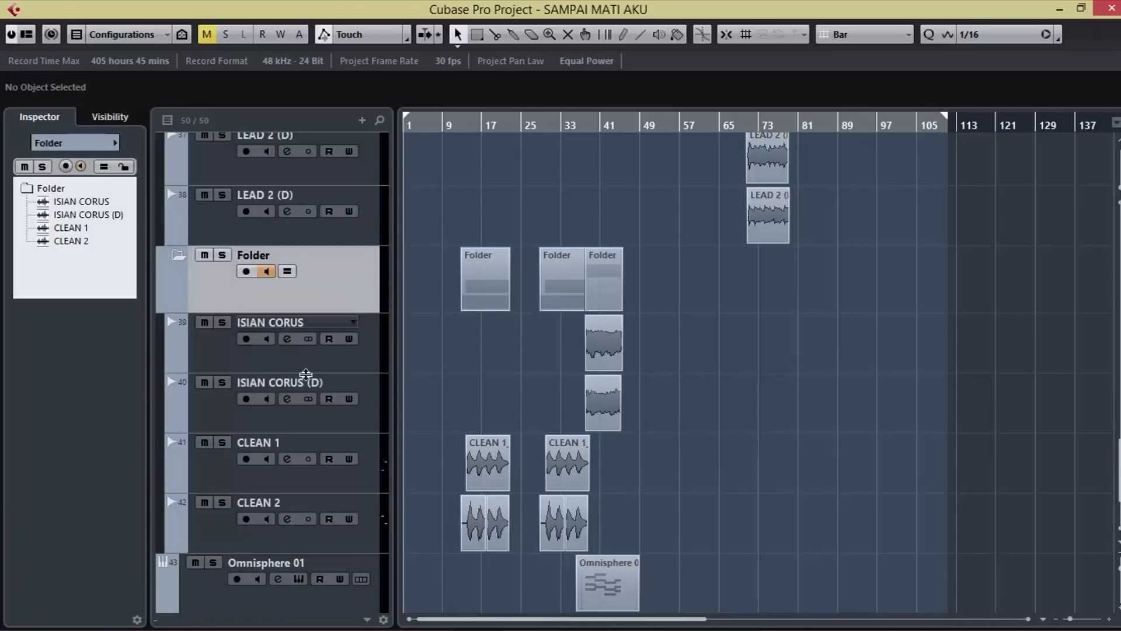
# Rename the distortion guitar folder containing DIST A as DSTR RHYTM and collapse it.
pyautogui.scroll(-3, 360, 429)
pyautogui.scroll(10, 360, 429)
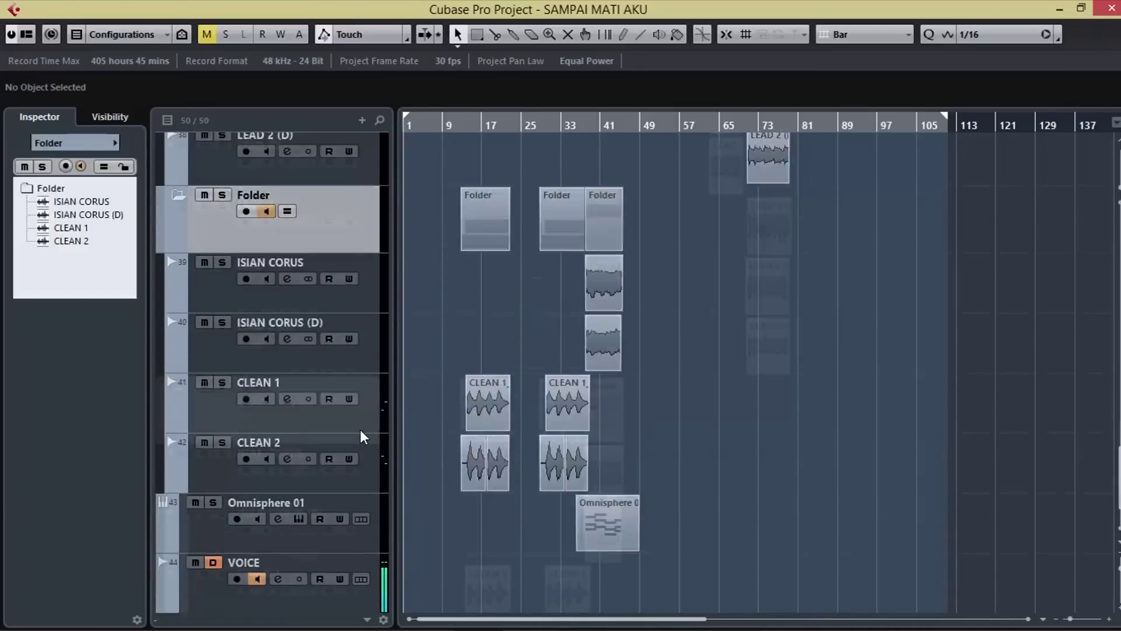
pyautogui.scroll(5, 360, 429)
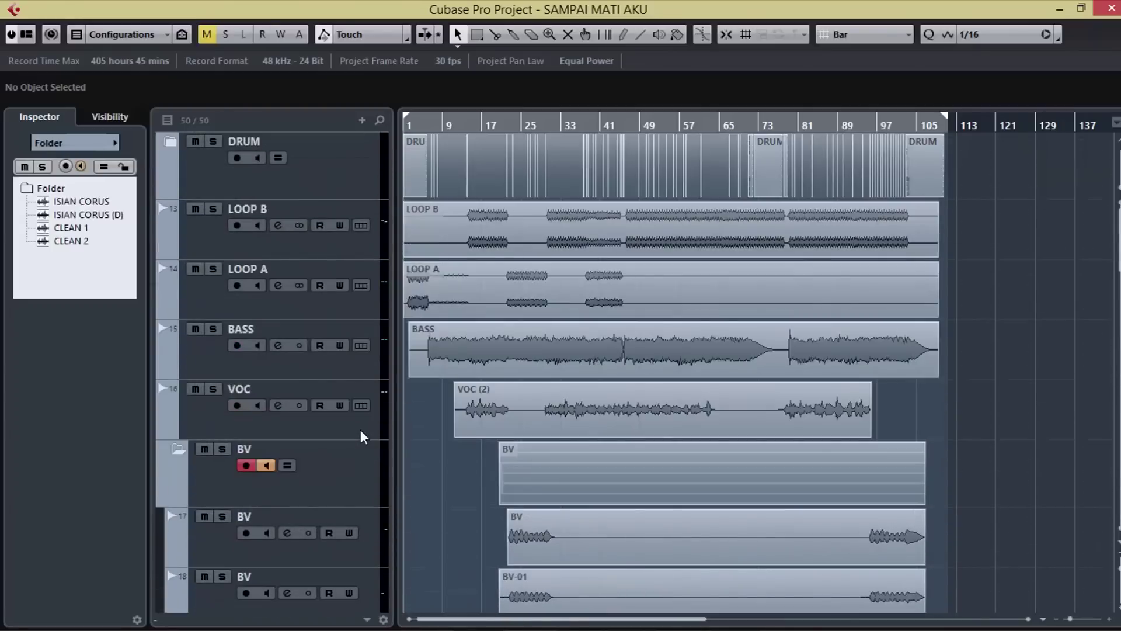
pyautogui.scroll(-3, 353, 412)
pyautogui.scroll(-5, 267, 371)
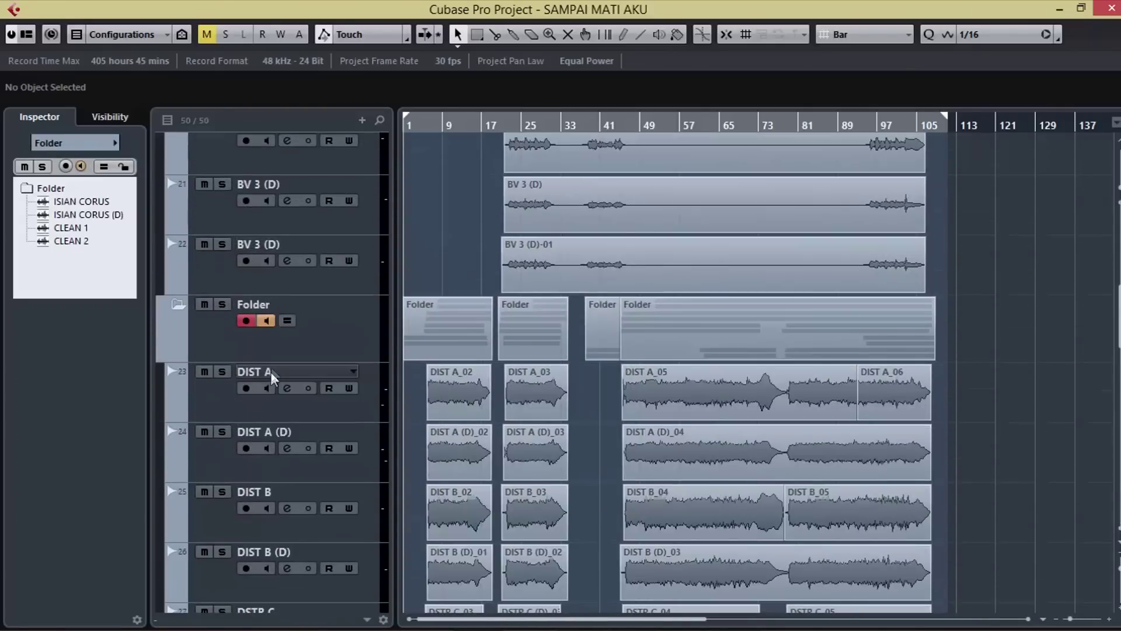
pyautogui.click(267, 304)
pyautogui.doubleClick(266, 304)
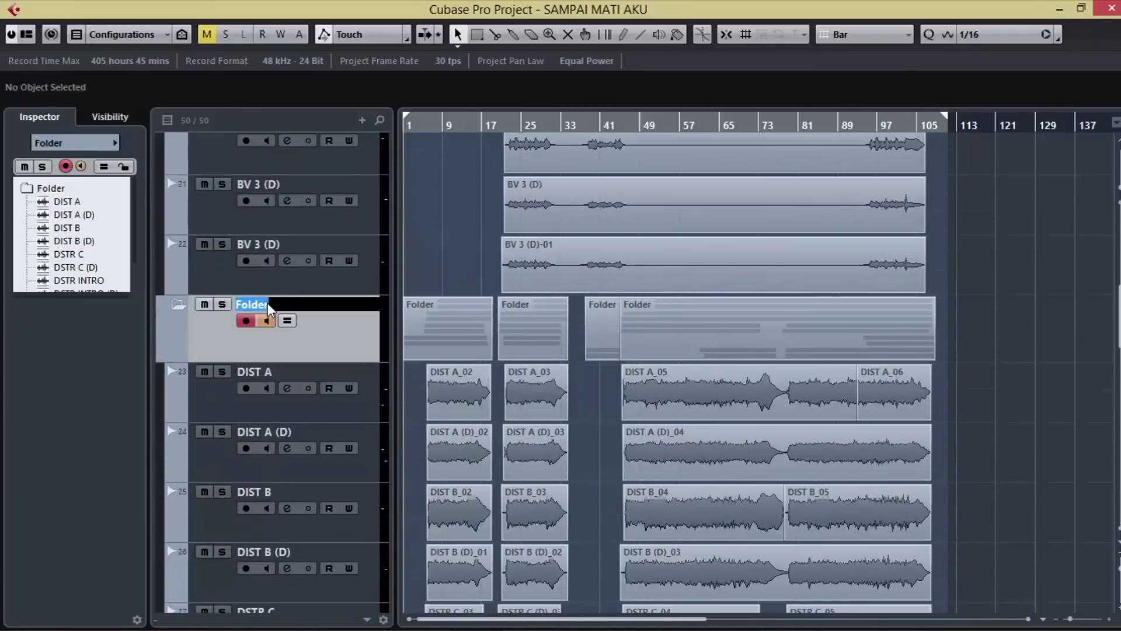
pyautogui.write('DIDS')
pyautogui.write('TM')
pyautogui.press('Return')
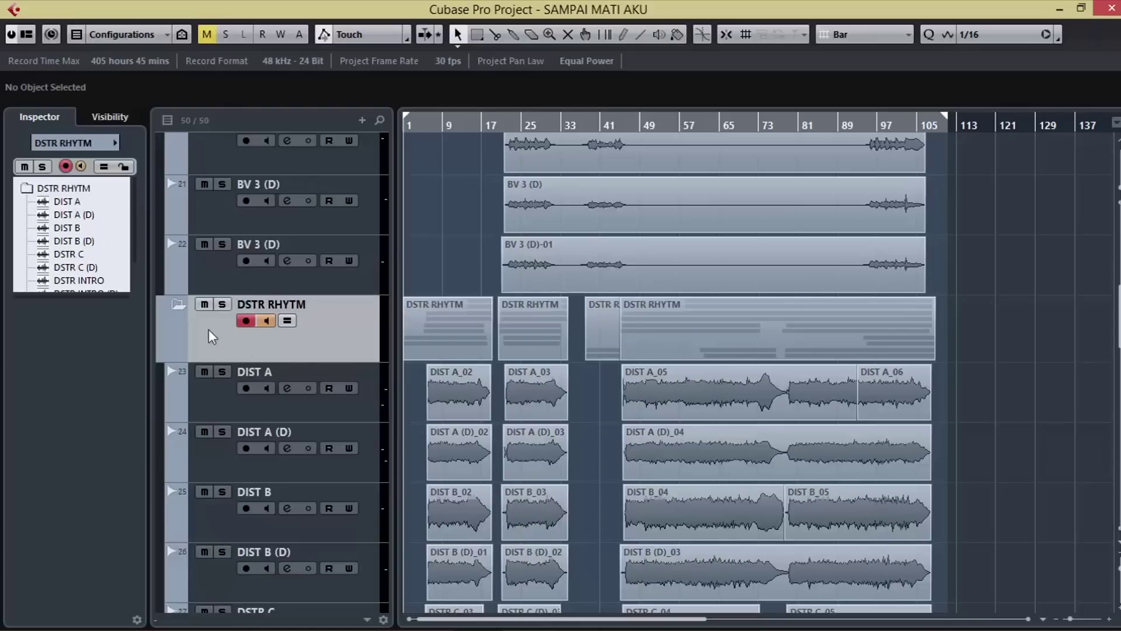
pyautogui.click(179, 304)
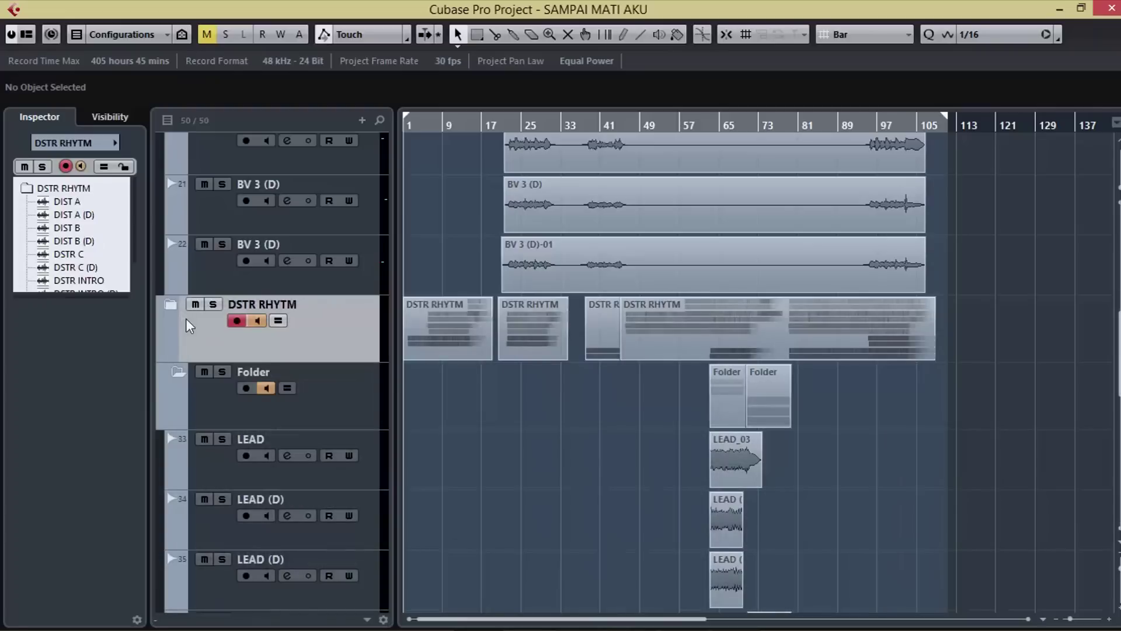
# Rename the folder holding the lead guitar tracks as LEAD and collapse it.
pyautogui.doubleClick(247, 371)
pyautogui.write('LEAD')
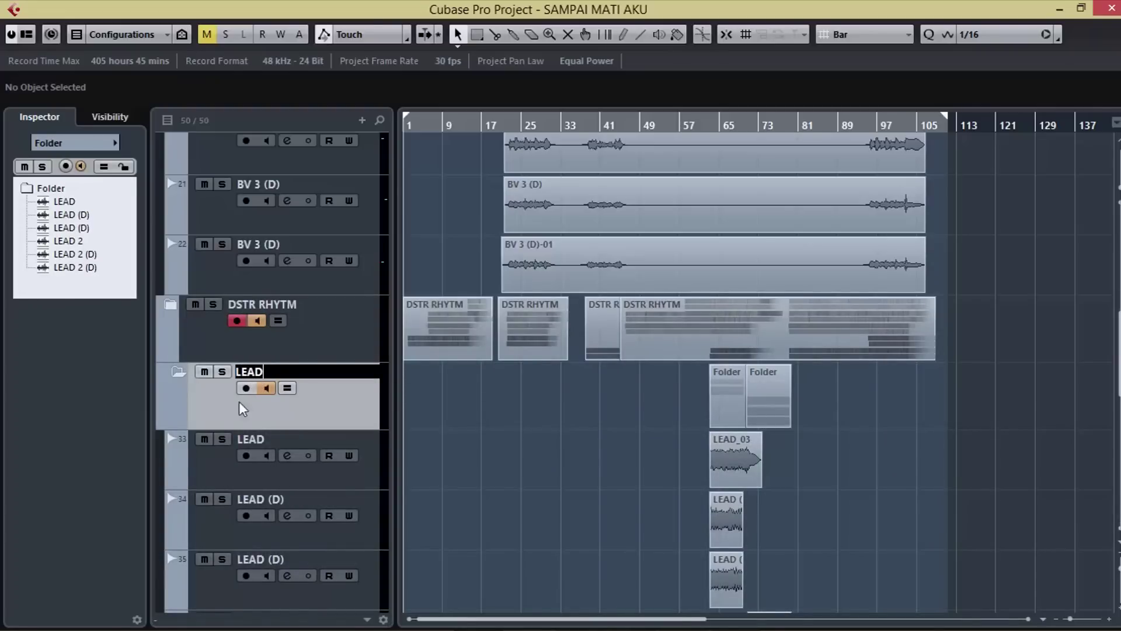
pyautogui.press('Return')
pyautogui.click(178, 374)
# Rename the folder holding the ISIAN CORUS and CLEAN tracks as ISIAN and collapse it.
pyautogui.scroll(-3, 238, 424)
pyautogui.scroll(3, 237, 424)
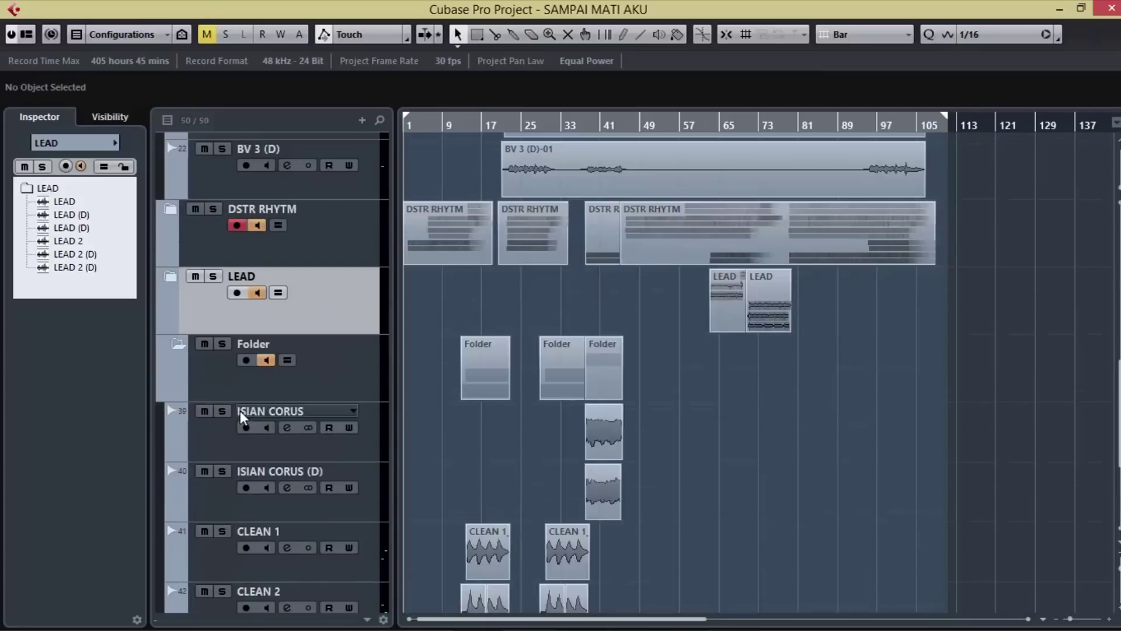
pyautogui.doubleClick(253, 344)
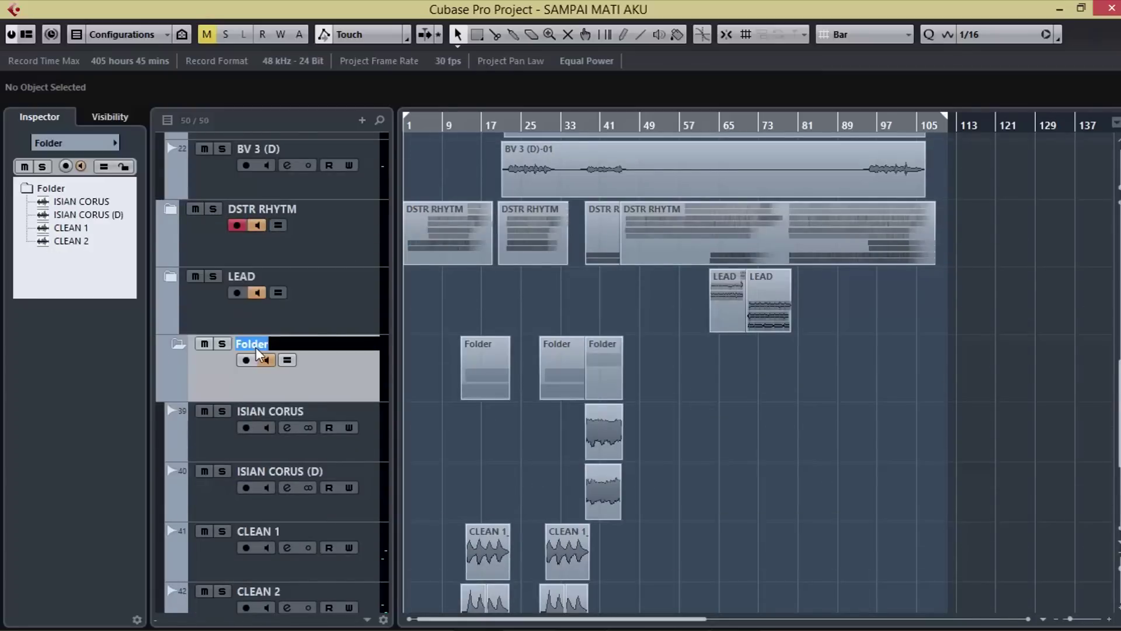
pyautogui.write('ISIAN')
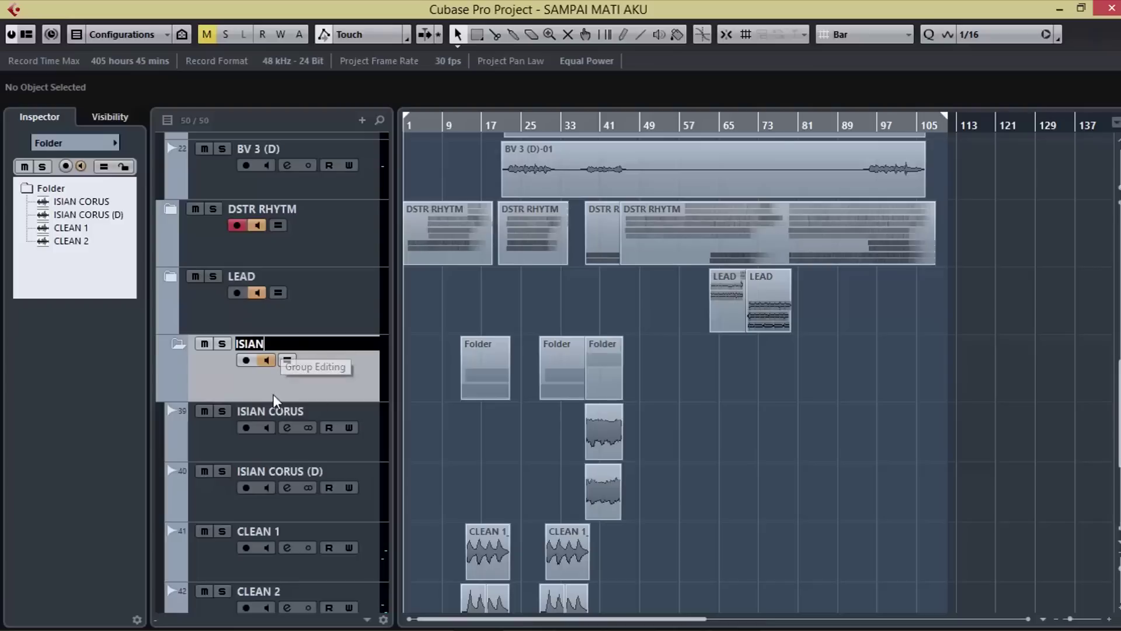
pyautogui.press('Return')
pyautogui.click(178, 346)
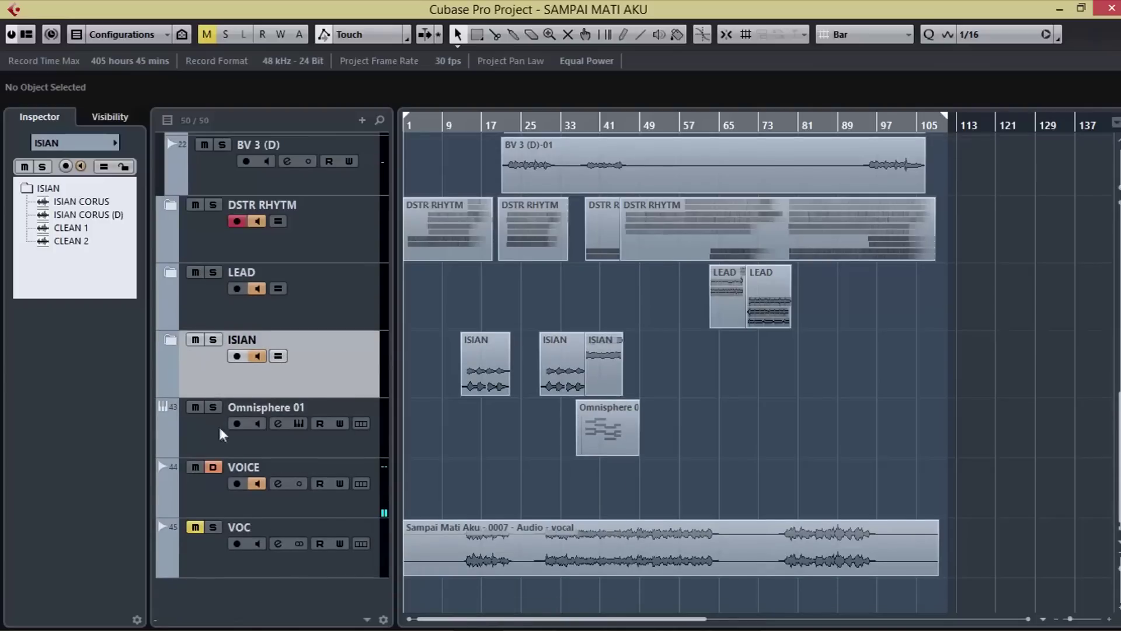
# Collapse the BV folder so its backing vocal tracks are hidden.
pyautogui.scroll(6, 308, 383)
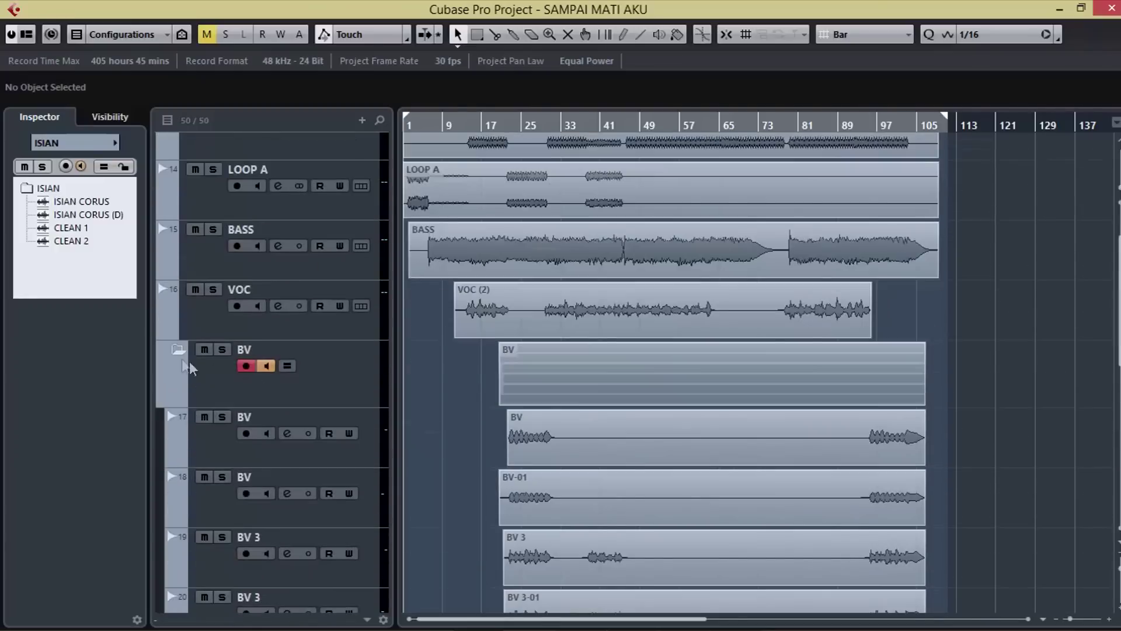
pyautogui.click(179, 350)
pyautogui.scroll(-4, 314, 365)
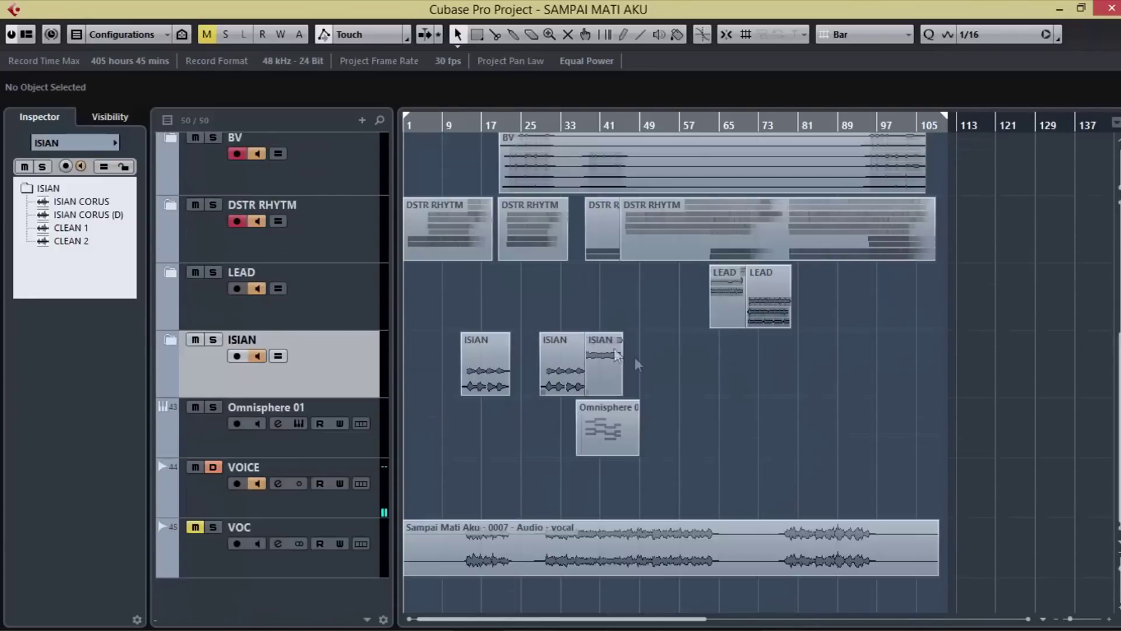
# Expand the DRUM folder and place the project cursor in bar 5, just before the cut drum hits at bar 6.
pyautogui.scroll(5, 664, 366)
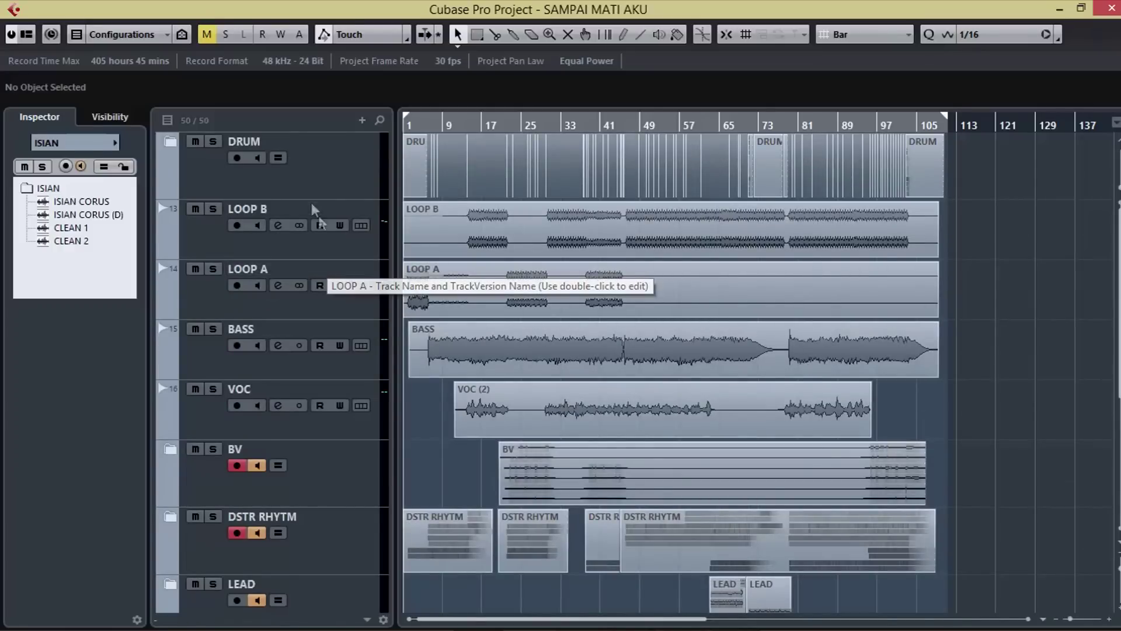
pyautogui.click(274, 175)
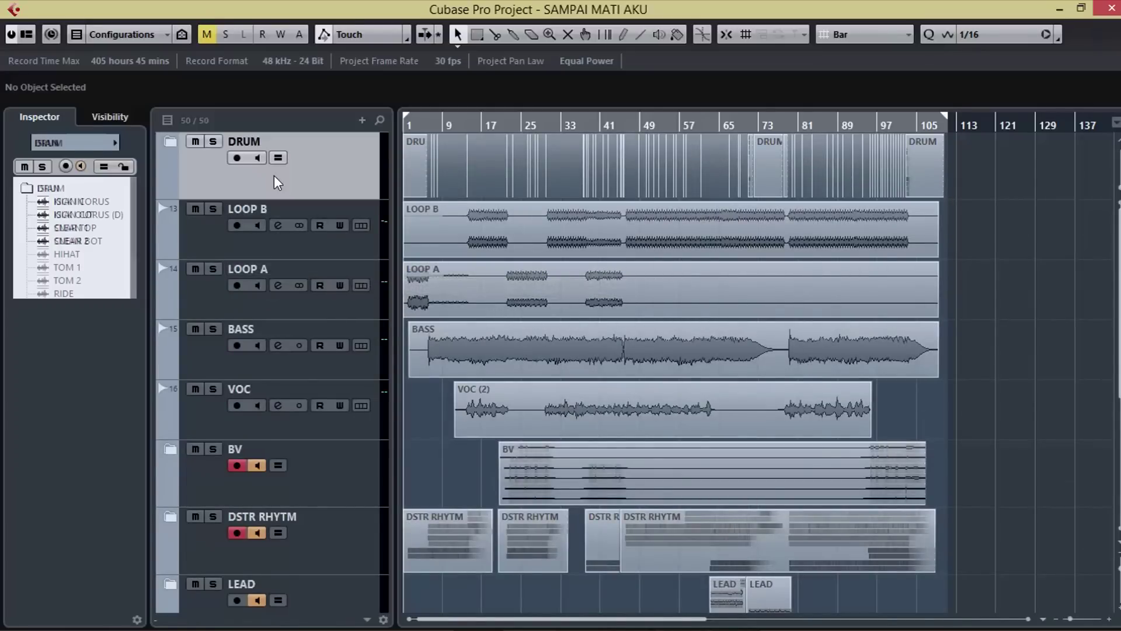
pyautogui.click(170, 145)
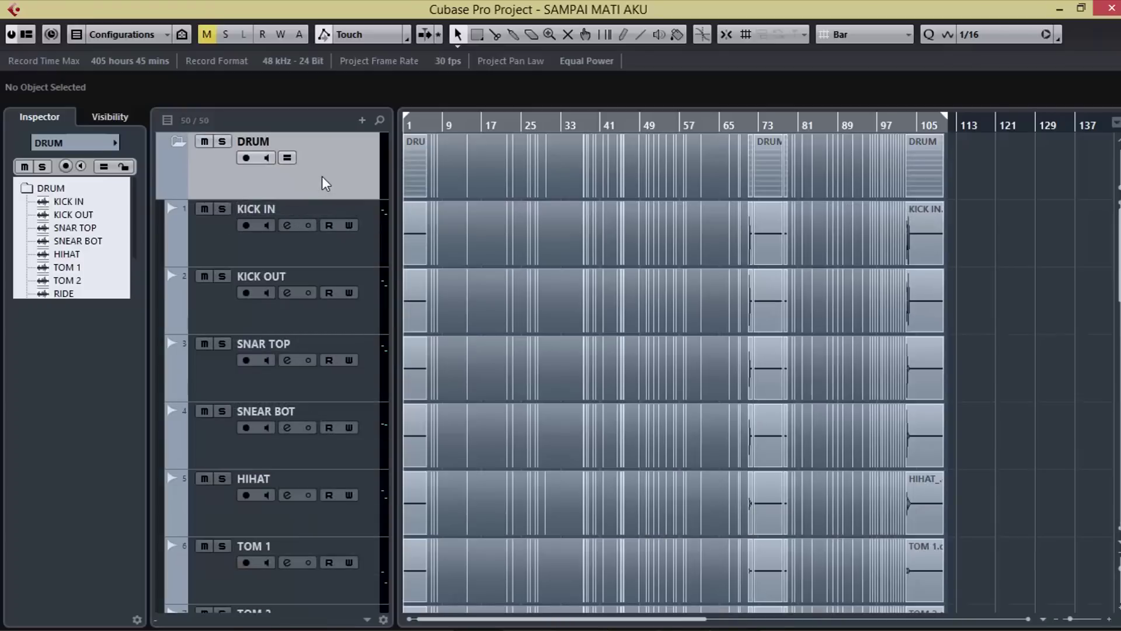
pyautogui.click(428, 124)
pyautogui.moveTo(421, 145); pyautogui.dragTo(594, 265)
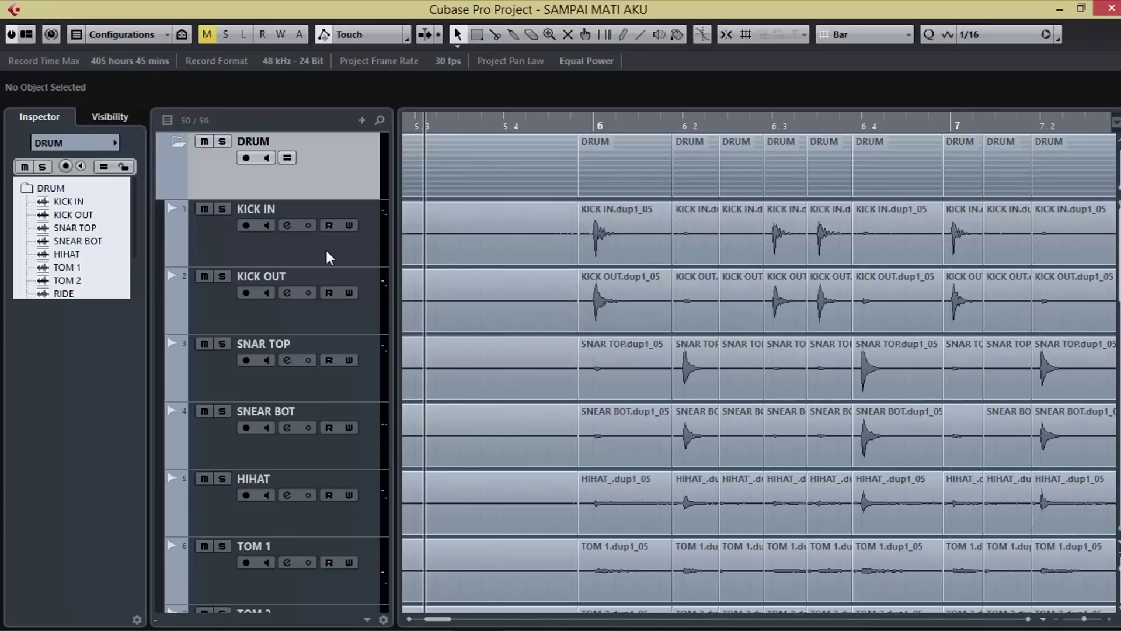
# Test group editing on the DRUM folder by selecting KICK IN events between bars 6 and 7, and turn it off again.
pyautogui.click(287, 158)
pyautogui.click(631, 242)
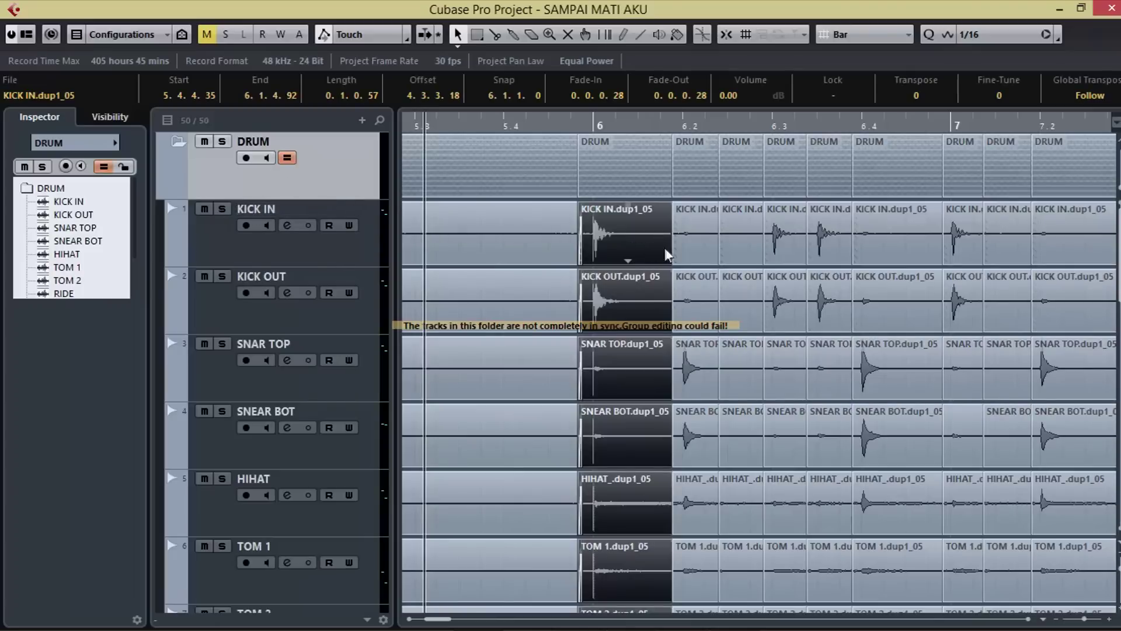
pyautogui.click(698, 244)
pyautogui.click(741, 246)
pyautogui.click(785, 245)
pyautogui.click(830, 244)
pyautogui.click(870, 248)
pyautogui.click(952, 245)
pyautogui.click(887, 246)
pyautogui.click(827, 245)
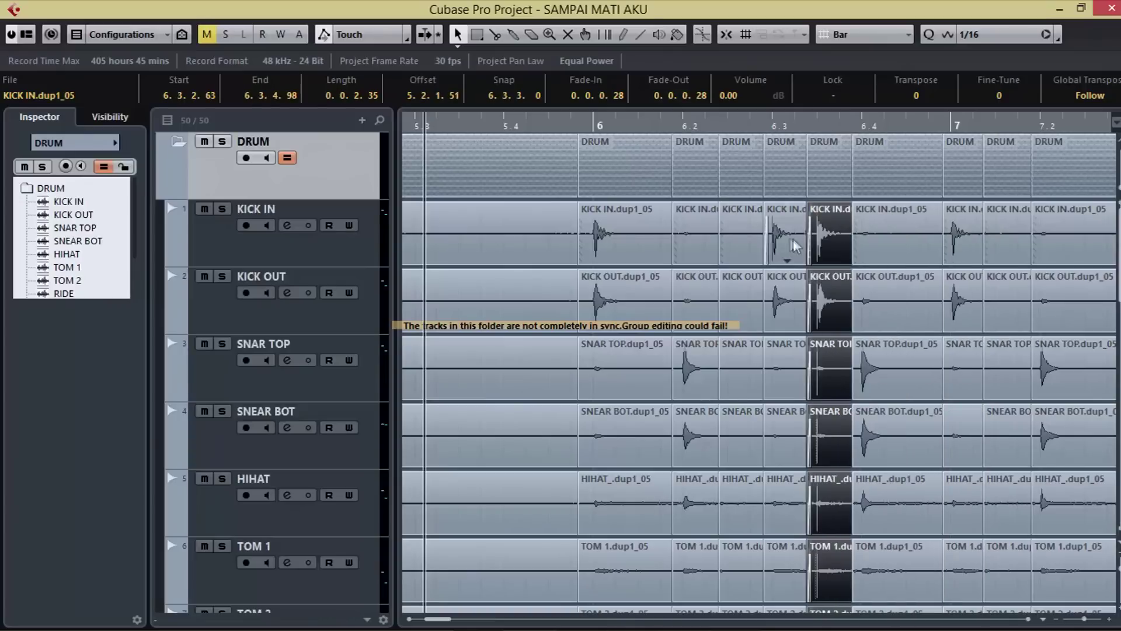
pyautogui.click(640, 243)
pyautogui.click(287, 158)
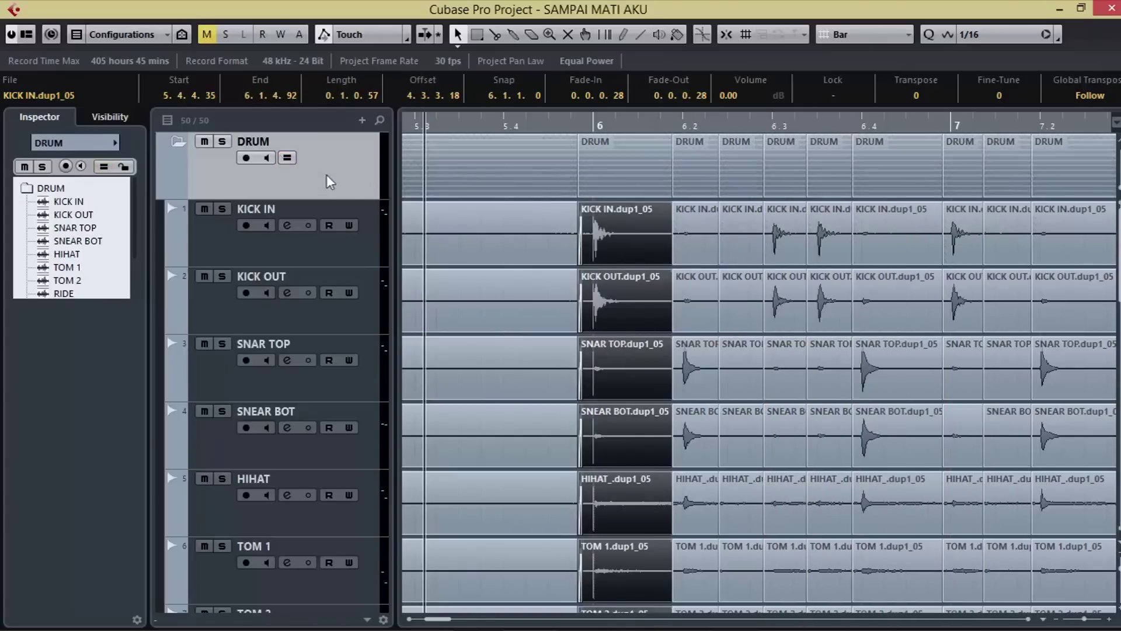
# Select all events on the drum tracks from KICK IN through AMB R and color them orange.
pyautogui.click(283, 318)
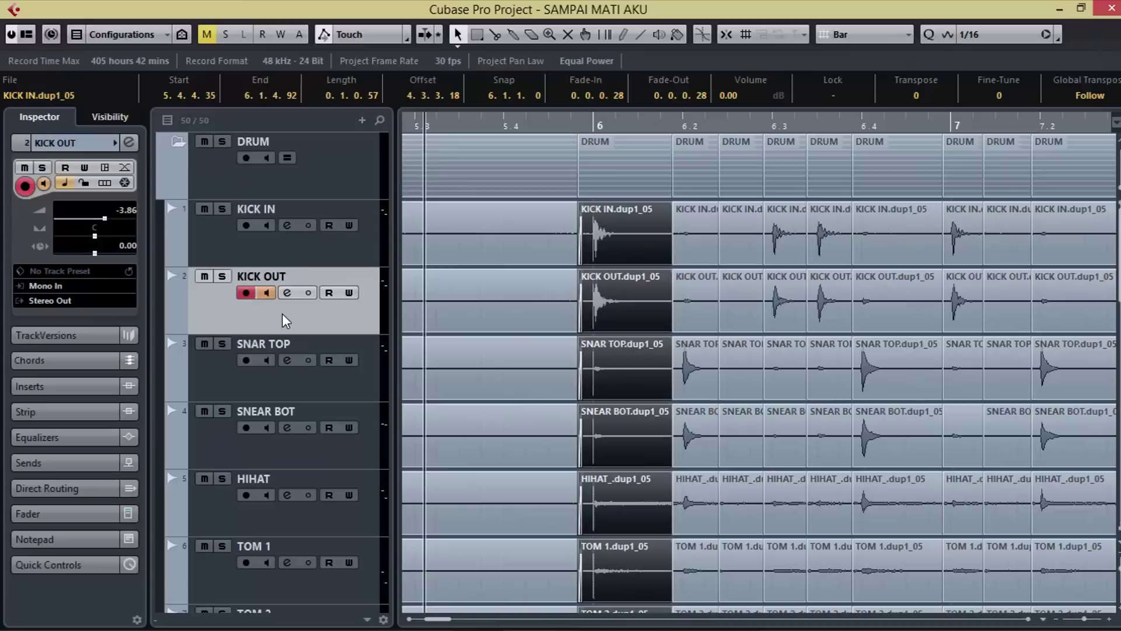
pyautogui.click(300, 257)
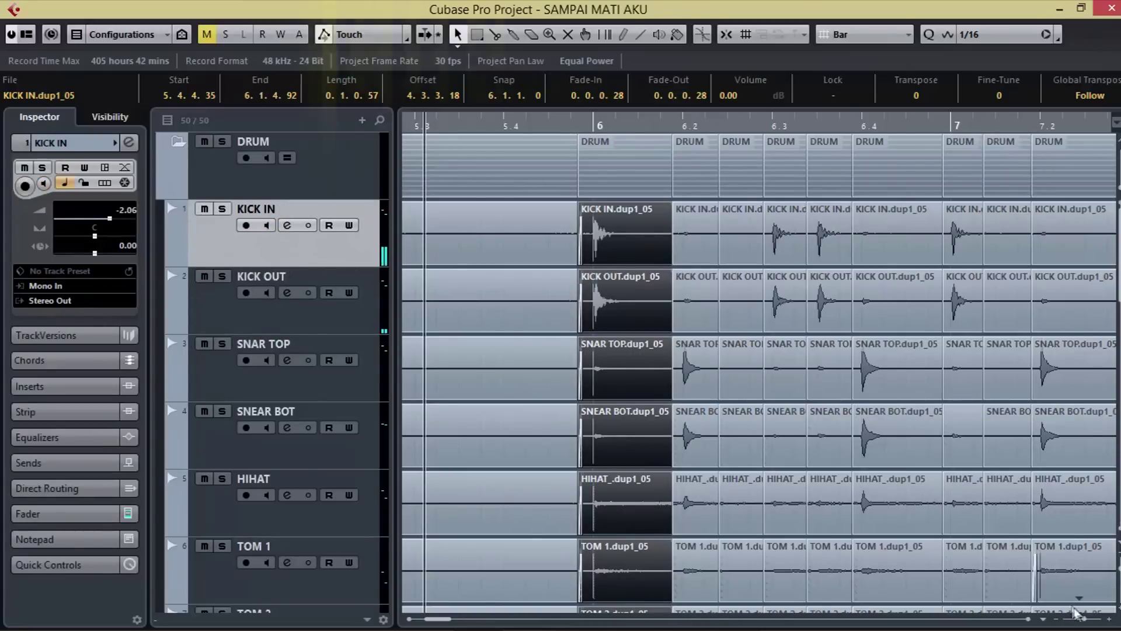
pyautogui.moveTo(1084, 619); pyautogui.dragTo(1069, 619)
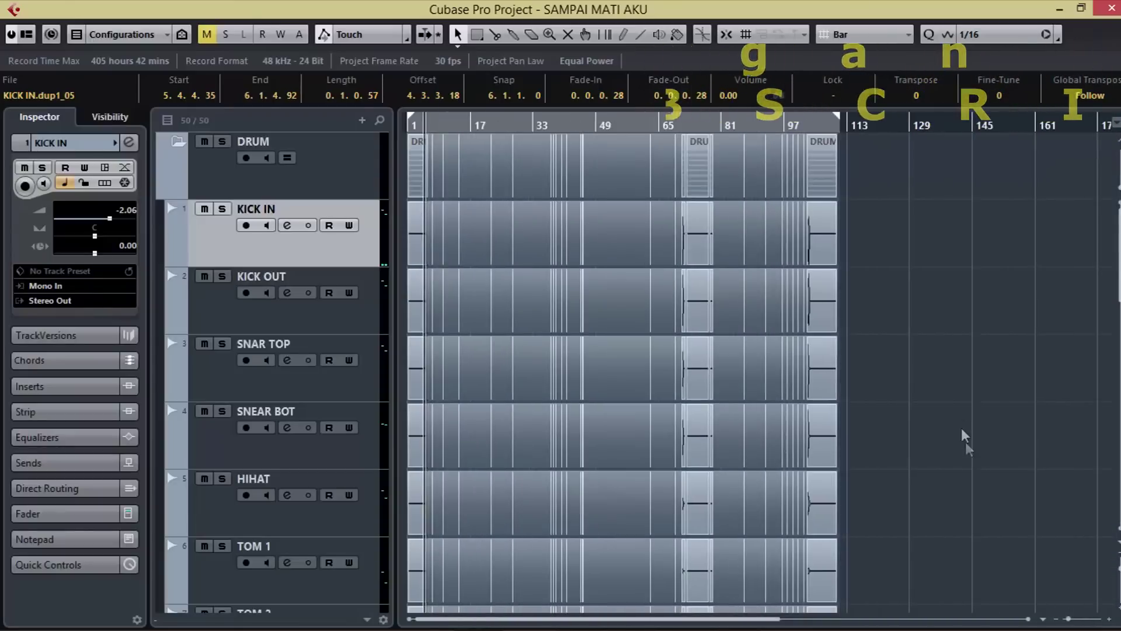
pyautogui.click(966, 442)
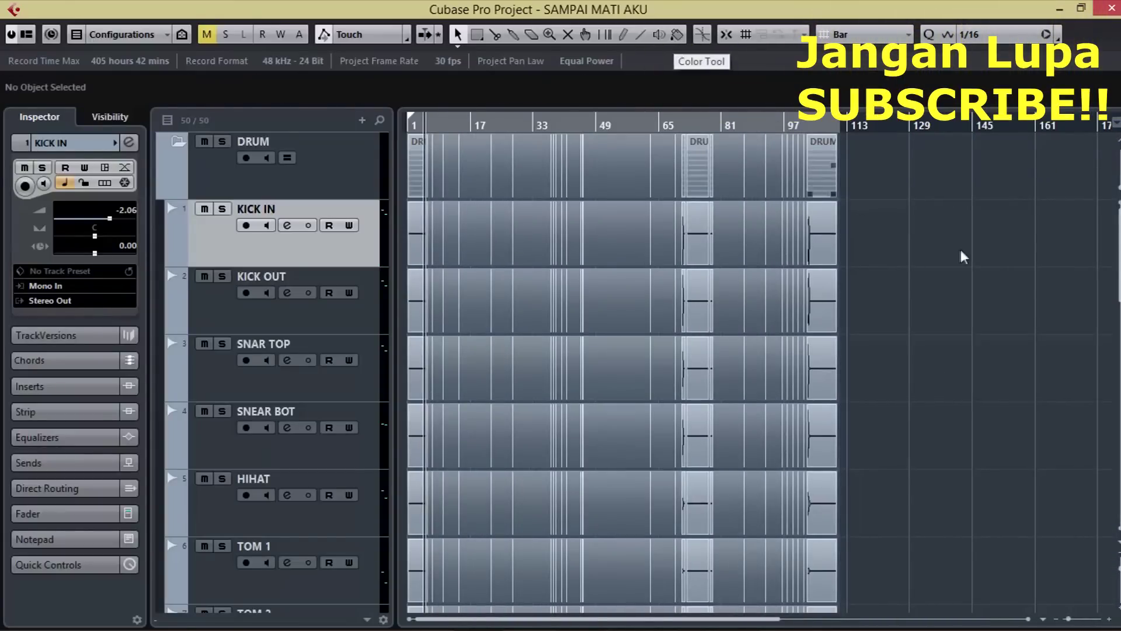
pyautogui.moveTo(908, 216); pyautogui.dragTo(420, 514)
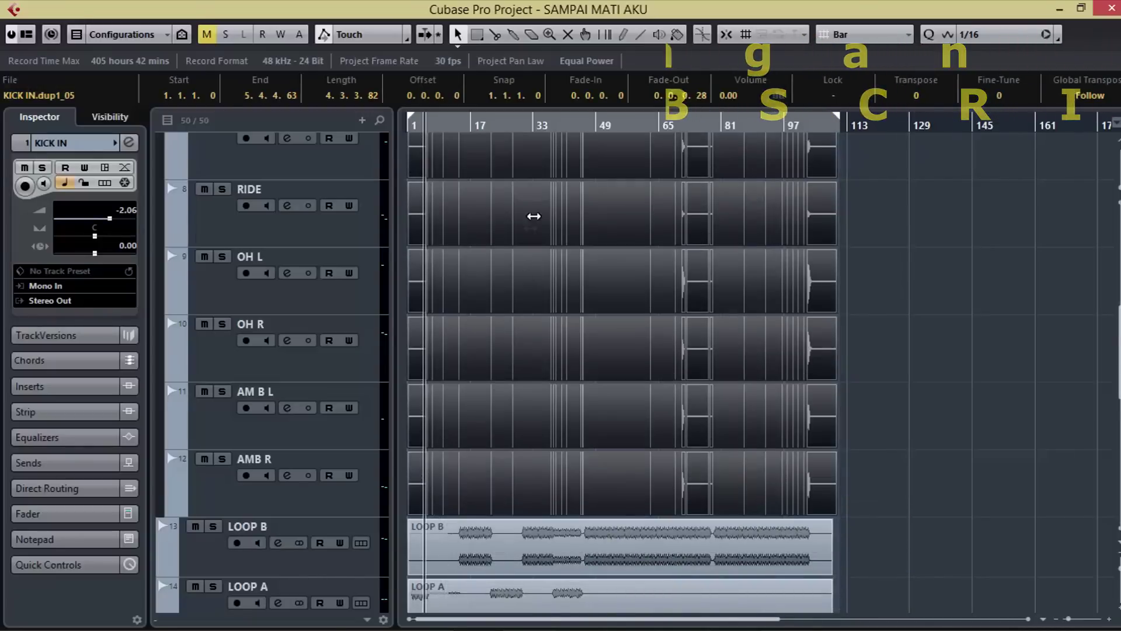
pyautogui.click(677, 35)
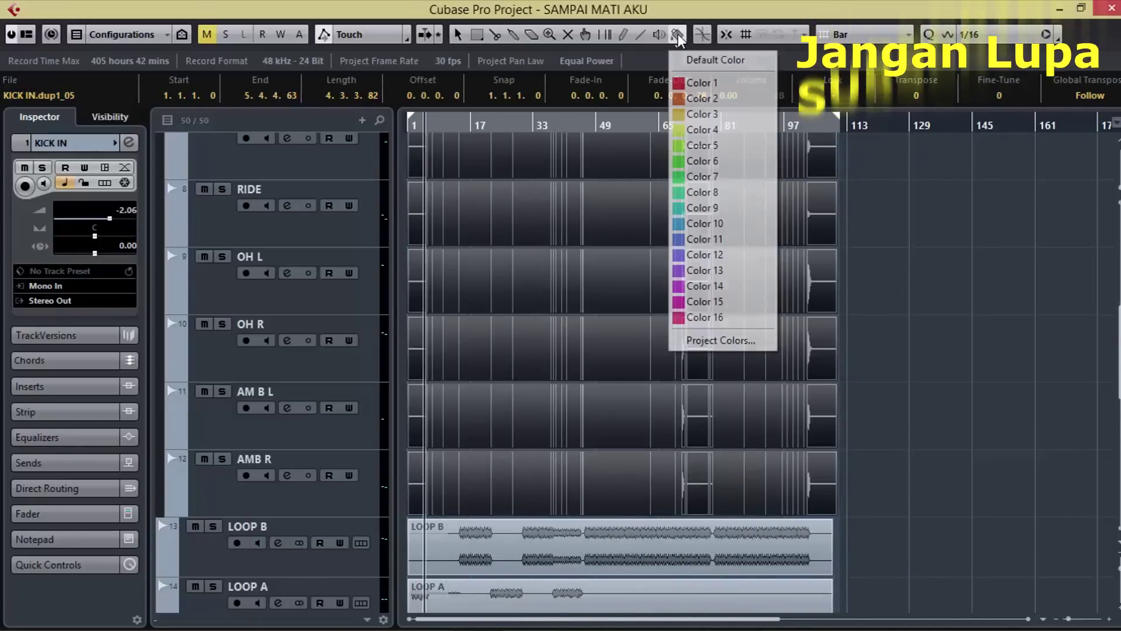
pyautogui.click(701, 82)
pyautogui.click(948, 397)
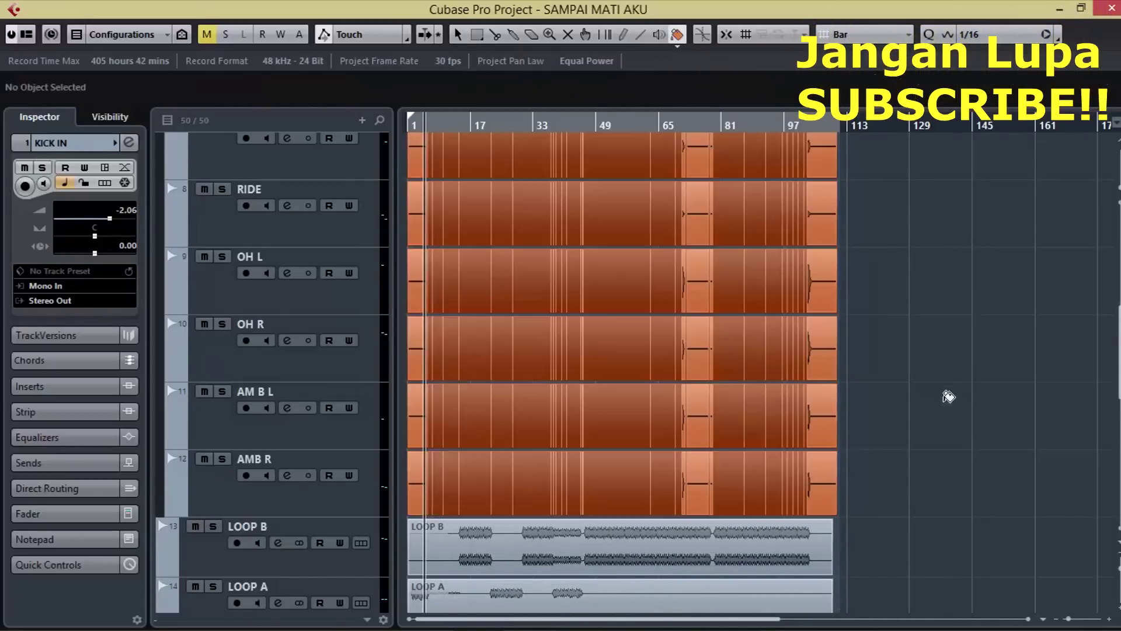
# Expand the BV folder, select all the backing vocal events in it, and color them yellow with Color 4.
pyautogui.scroll(-5, 941, 409)
pyautogui.scroll(1, 284, 351)
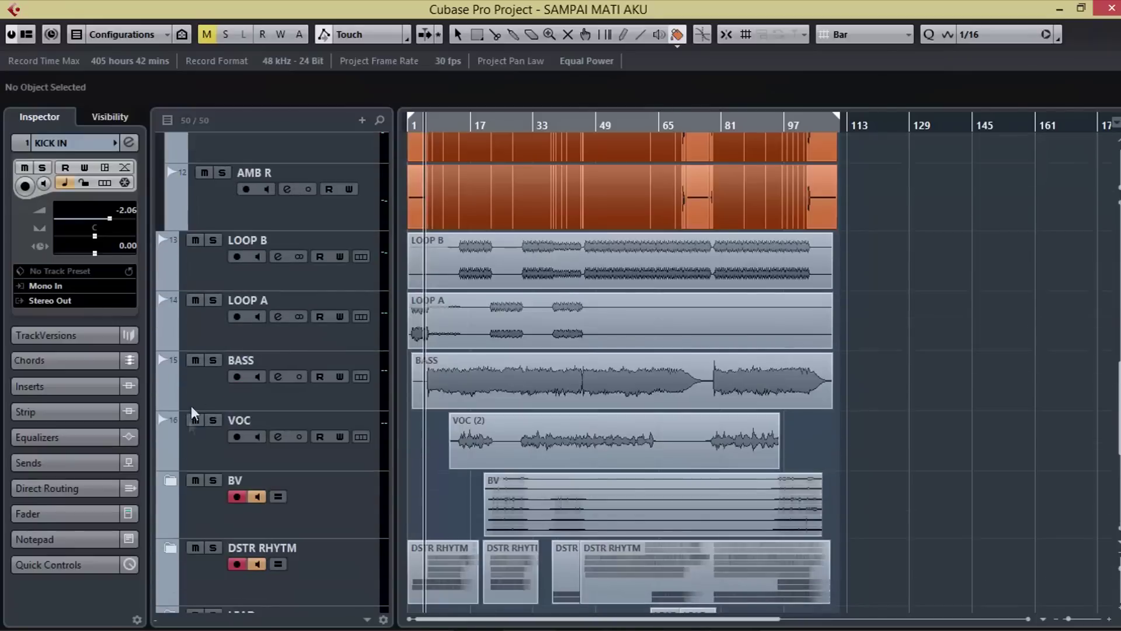
pyautogui.scroll(-3, 203, 363)
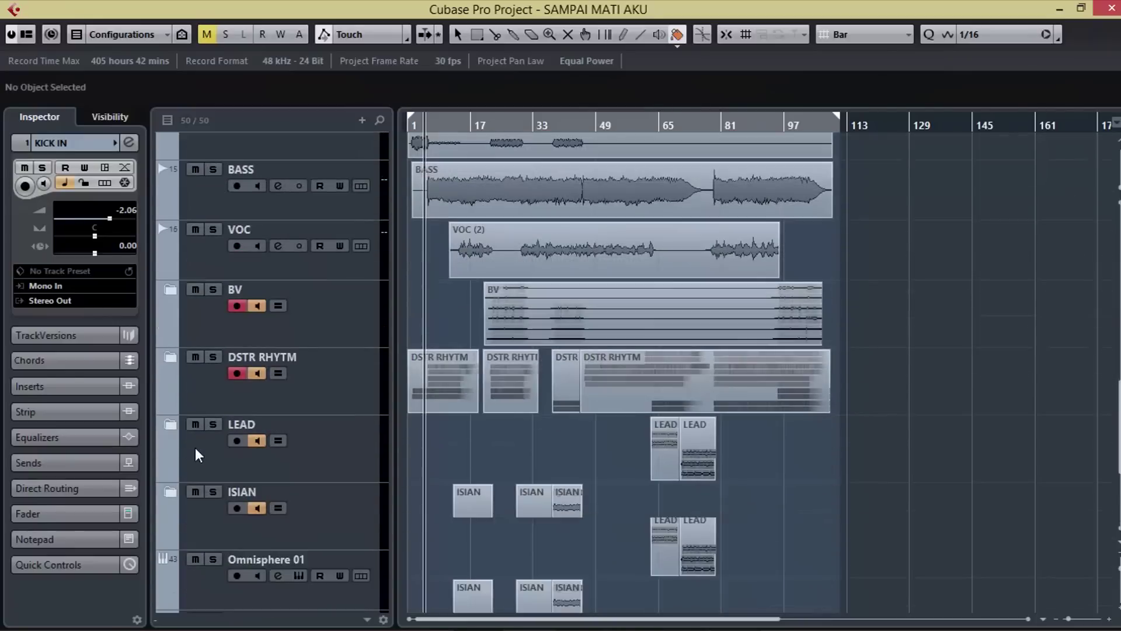
pyautogui.click(171, 289)
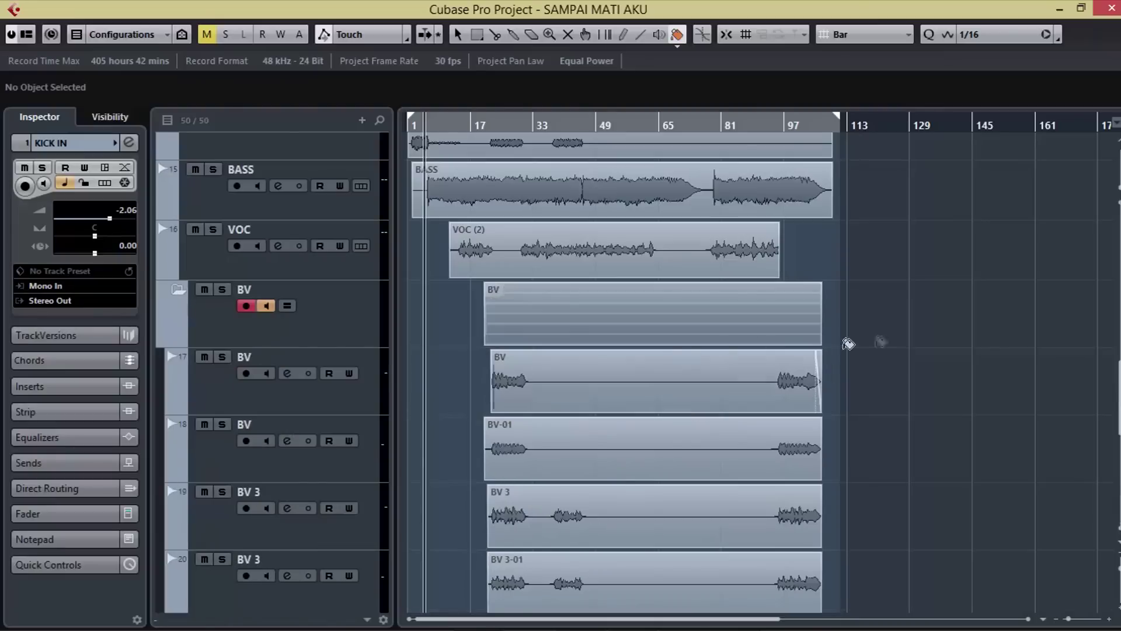
pyautogui.moveTo(872, 363); pyautogui.dragTo(528, 420)
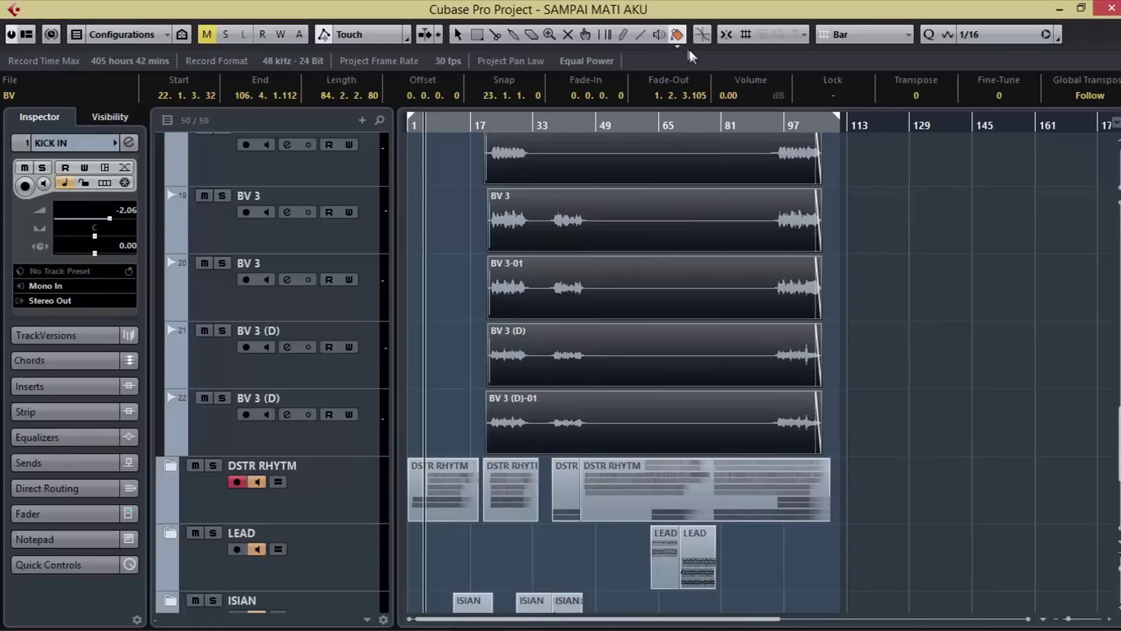
pyautogui.click(677, 46)
pyautogui.click(702, 129)
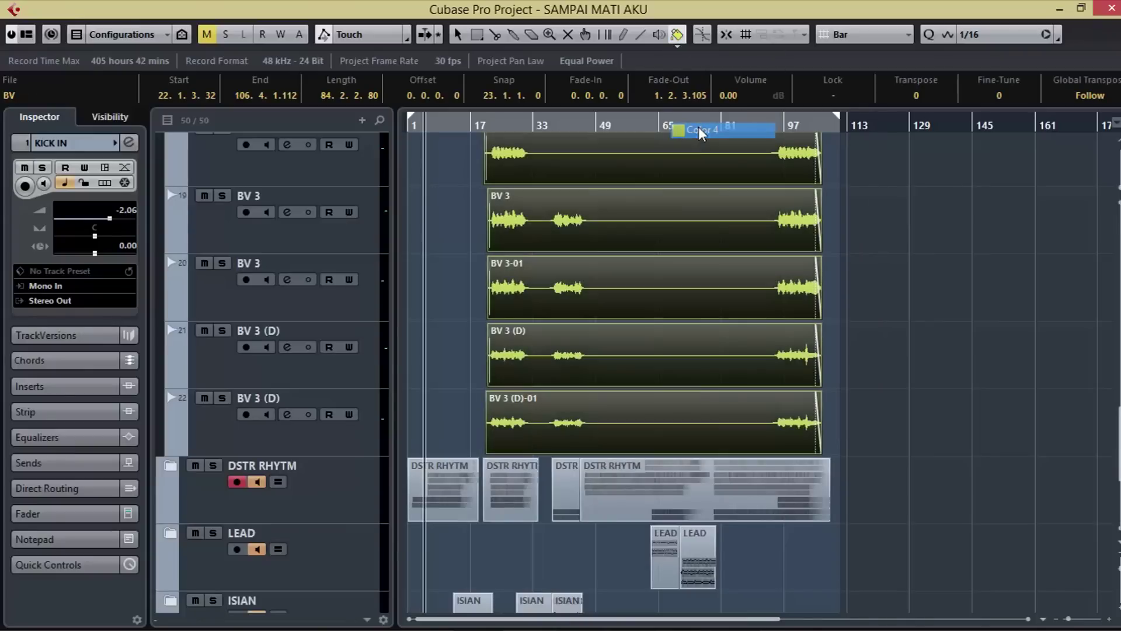
# Expand the DSTR RHYTM folder, select all the distorted rhythm guitar events in it, and color them light green with Color 5.
pyautogui.scroll(-4, 911, 409)
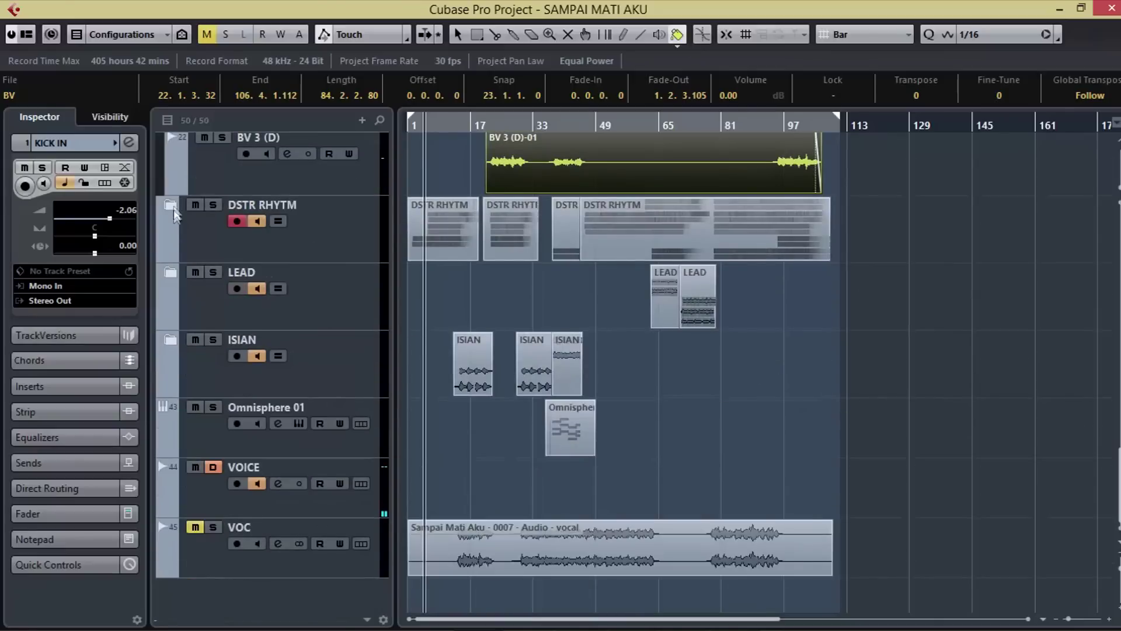
pyautogui.click(168, 203)
pyautogui.moveTo(878, 281); pyautogui.dragTo(647, 349)
pyautogui.click(677, 45)
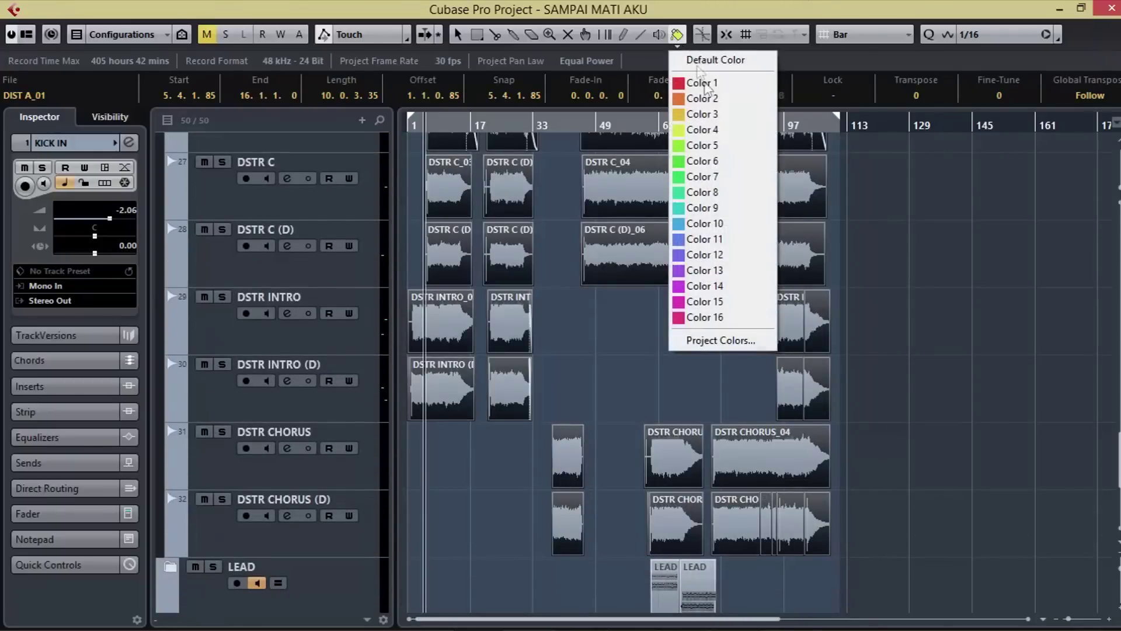
pyautogui.click(702, 145)
# Expand the LEAD folder, select all the lead events in it, and color them teal with Color 9.
pyautogui.scroll(-5, 881, 345)
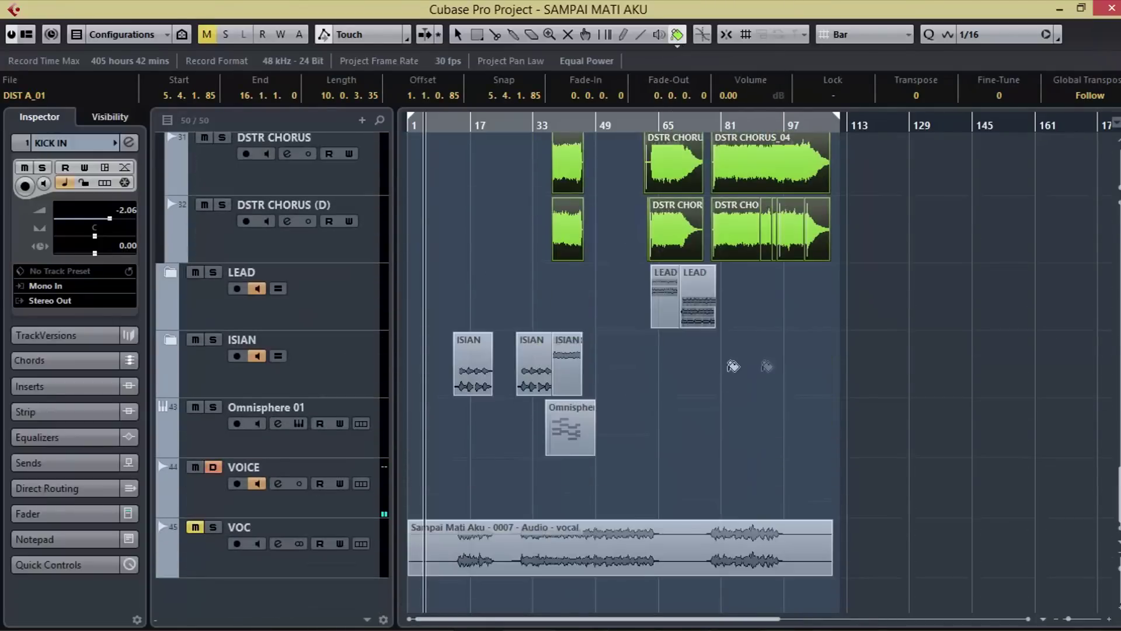
pyautogui.click(170, 273)
pyautogui.moveTo(793, 372); pyautogui.dragTo(591, 420)
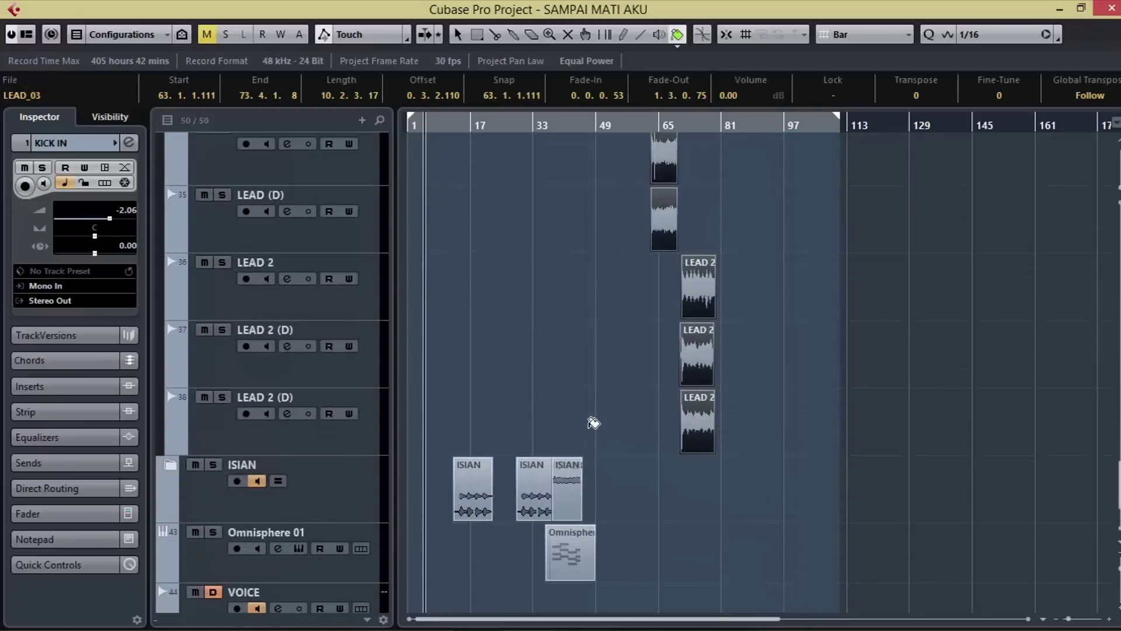
pyautogui.click(677, 43)
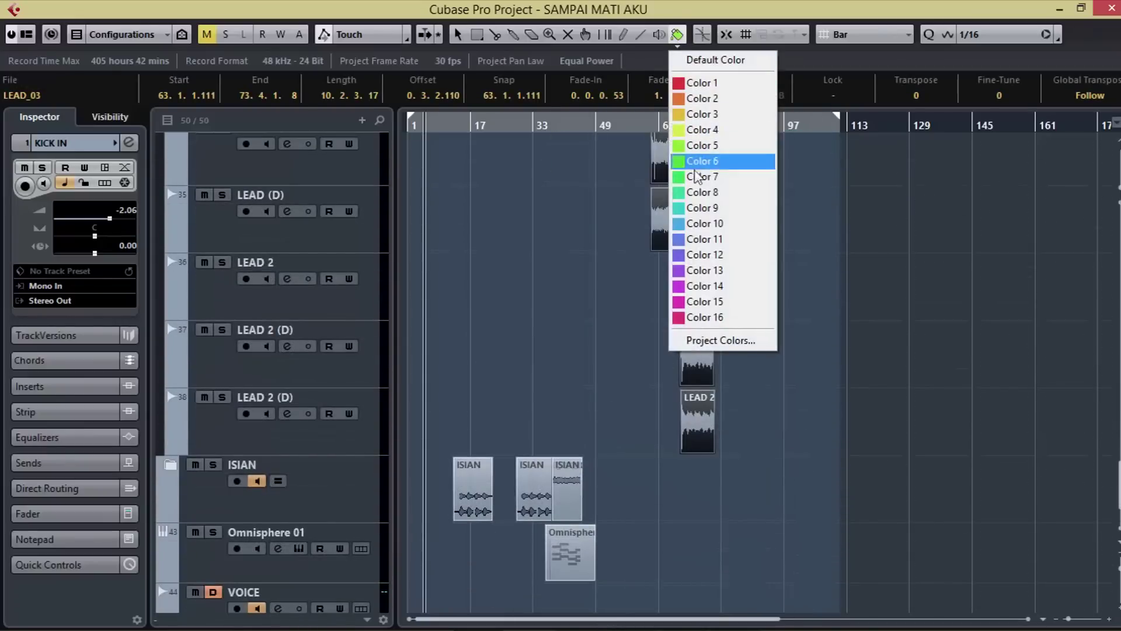
pyautogui.click(695, 209)
# Expand the ISIAN folder, select the events from ISIAN CORUS through CLEAN 2, and color them purple with Color 12.
pyautogui.scroll(-2, 839, 358)
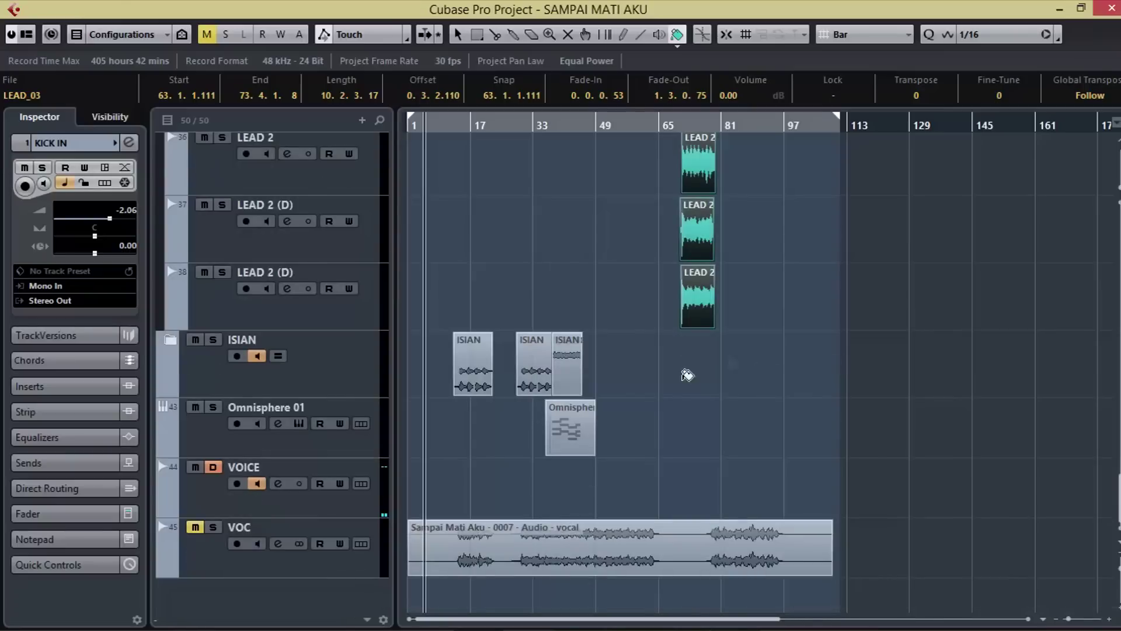
pyautogui.click(169, 342)
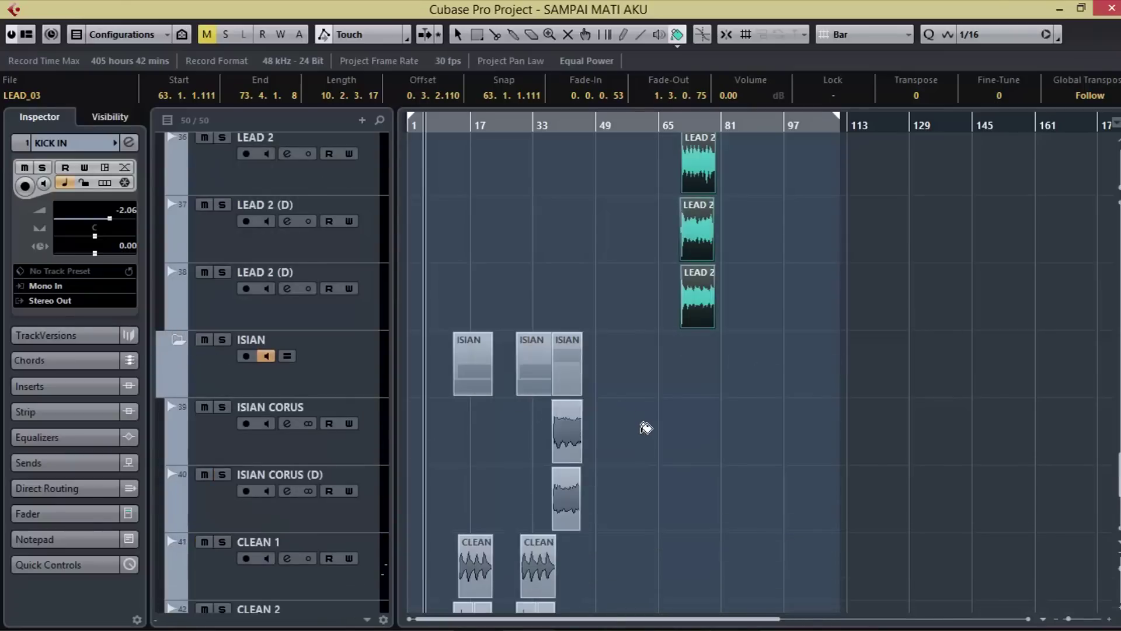
pyautogui.scroll(-3, 642, 426)
pyautogui.moveTo(642, 246); pyautogui.dragTo(444, 479)
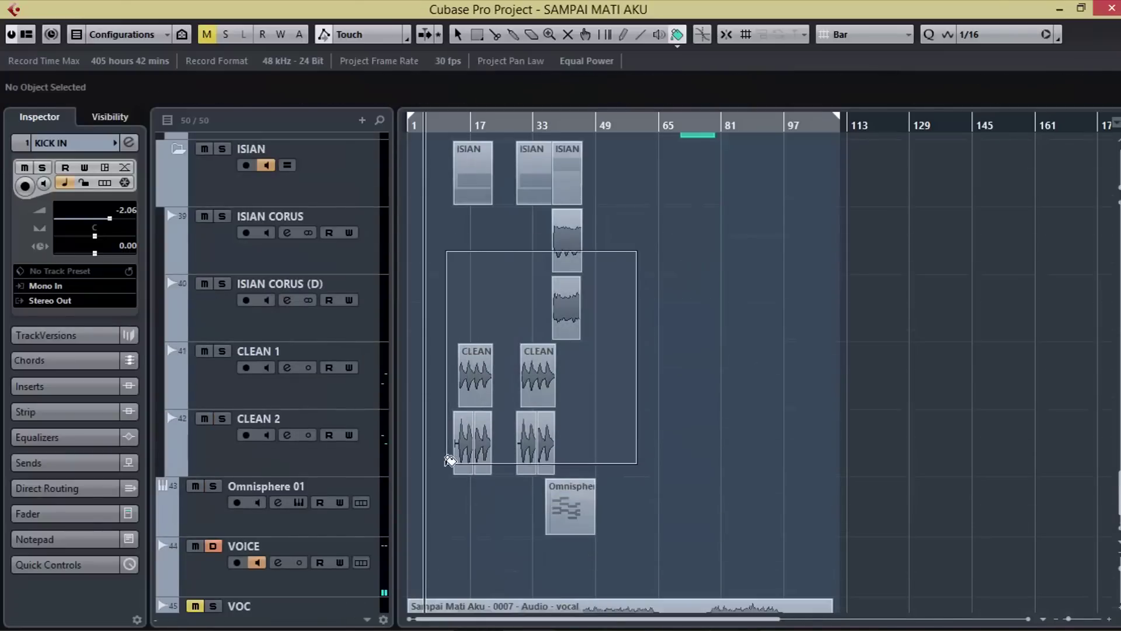
pyautogui.click(679, 39)
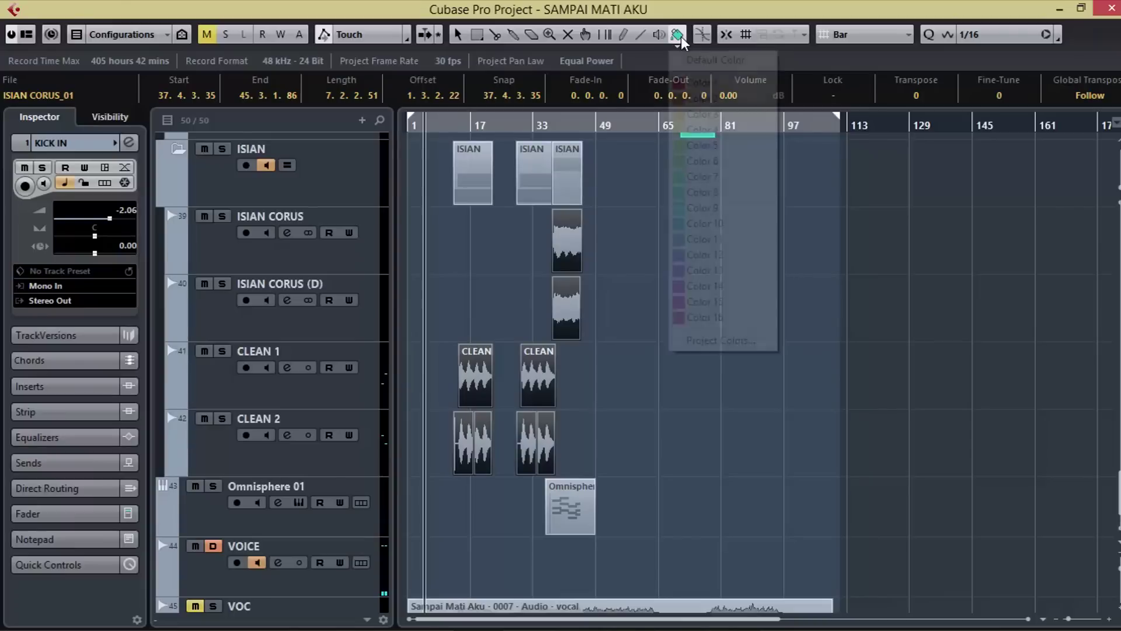
pyautogui.click(714, 255)
pyautogui.click(736, 426)
# Collapse the DRUM and BV folders and disable record on the BV and DSTR RHYTM folders.
pyautogui.scroll(12, 742, 439)
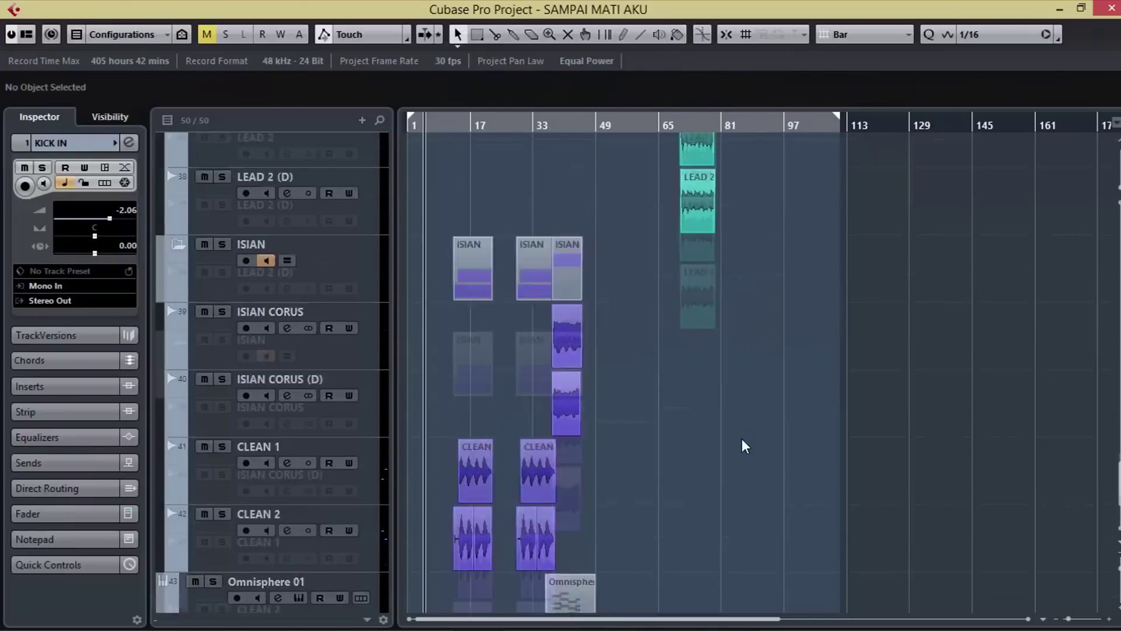
pyautogui.scroll(20, 741, 440)
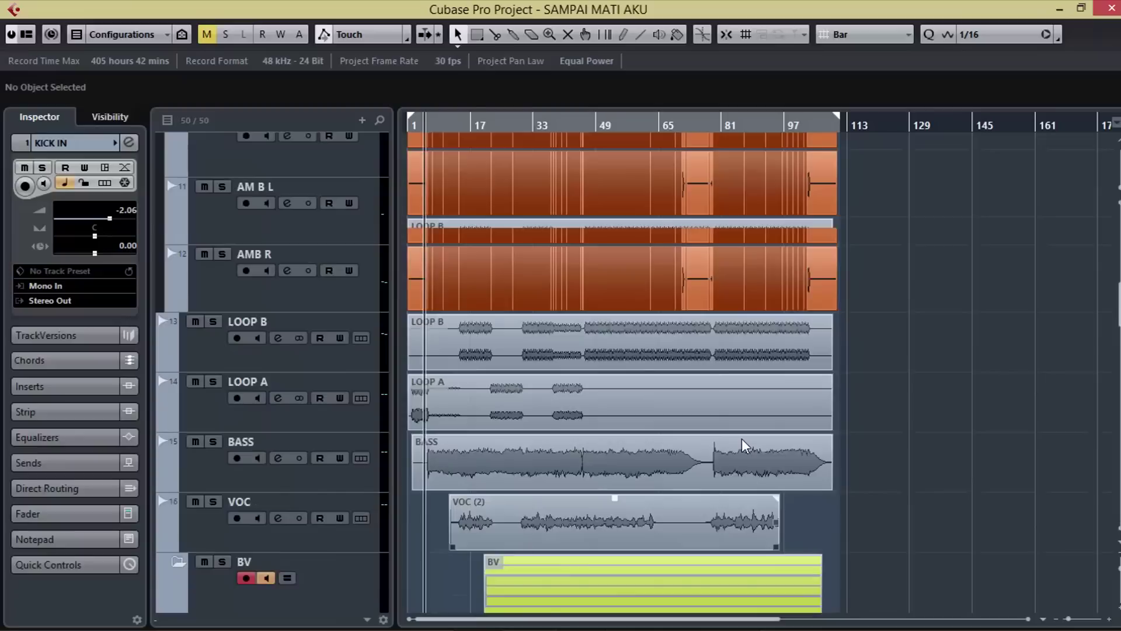
pyautogui.scroll(1, 648, 303)
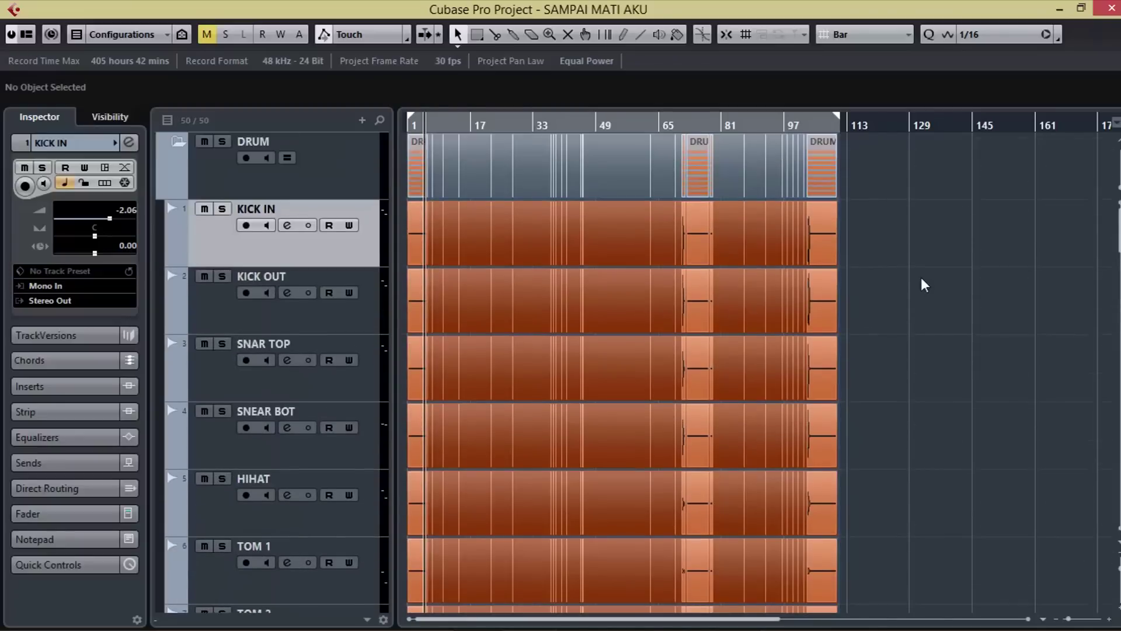
pyautogui.click(177, 142)
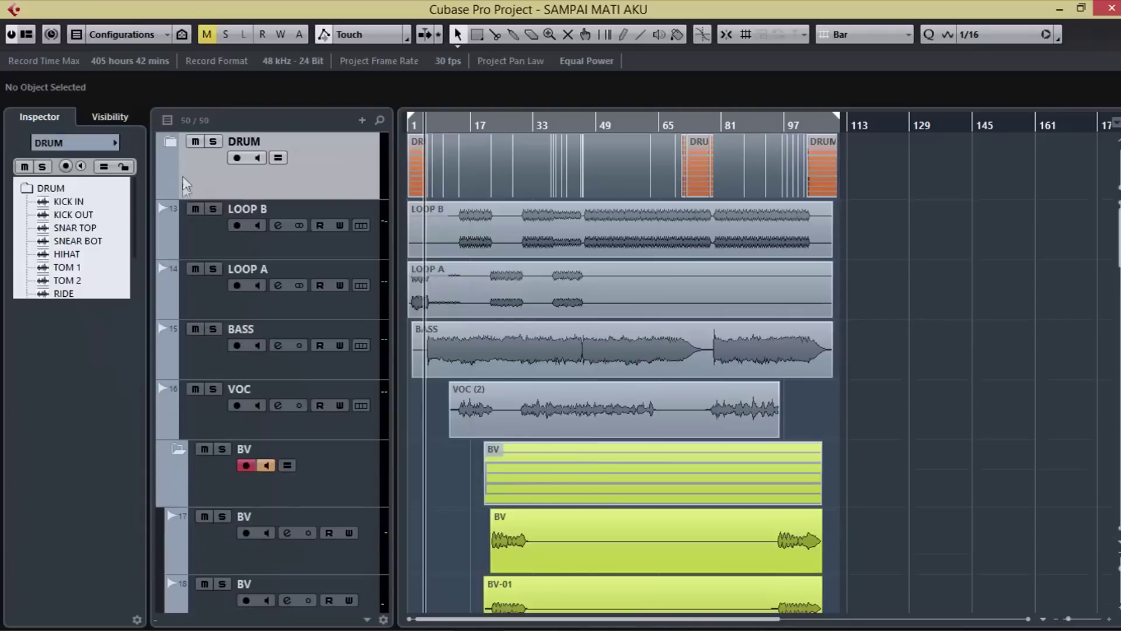
pyautogui.click(180, 450)
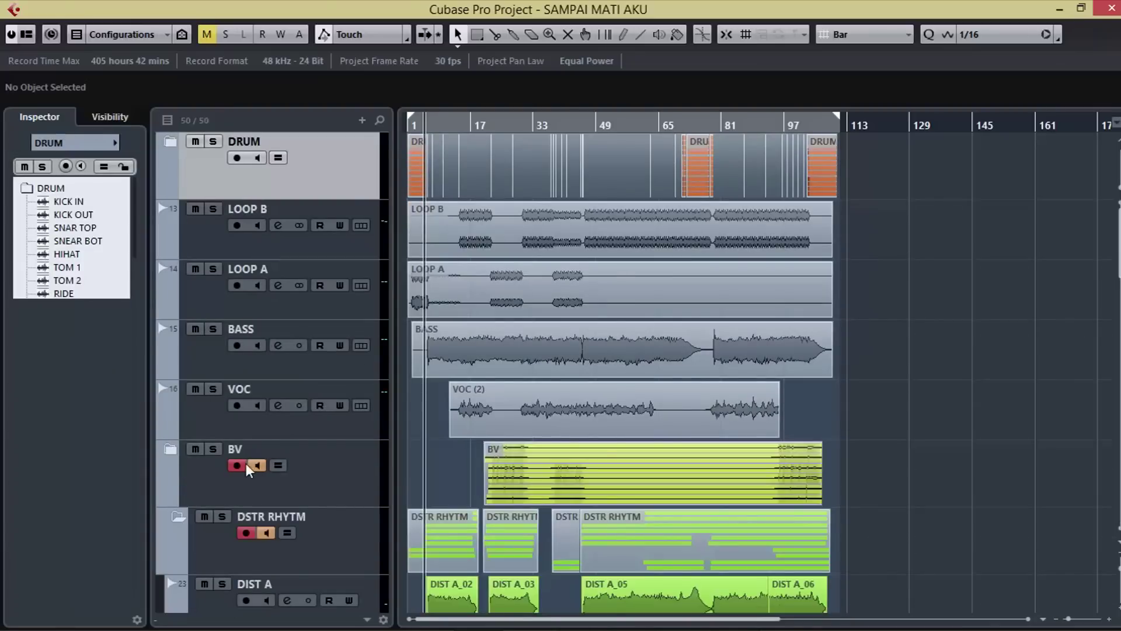
pyautogui.click(244, 532)
pyautogui.scroll(-5, 241, 467)
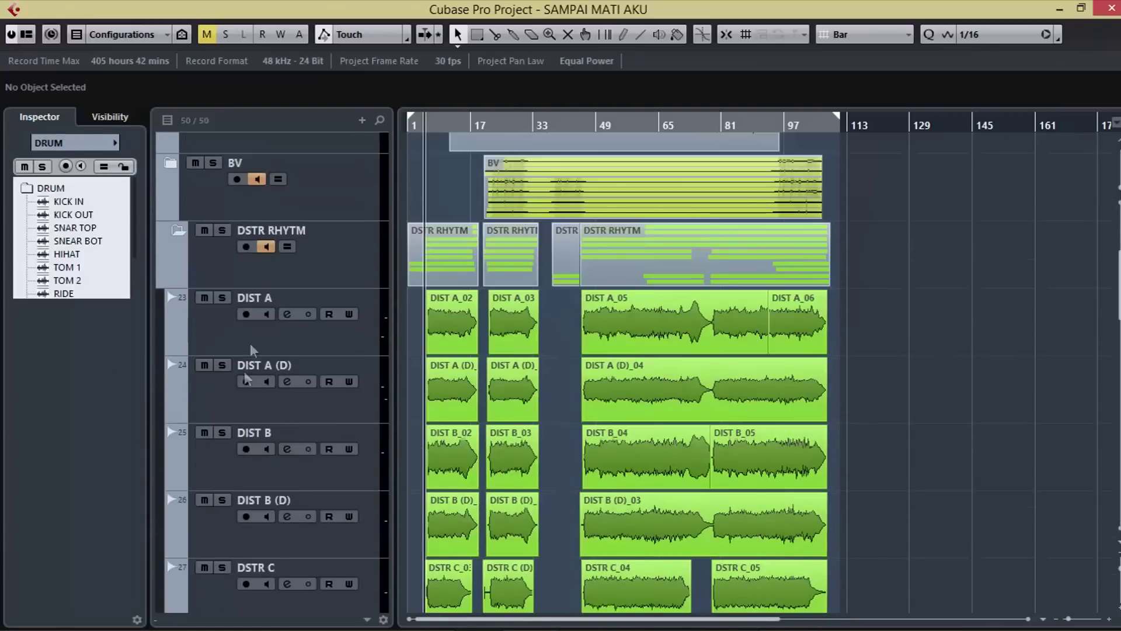
# Collapse the DSTR RHYTM, LEAD and ISIAN folders and turn off monitoring on the folder tracks.
pyautogui.click(177, 234)
pyautogui.click(178, 300)
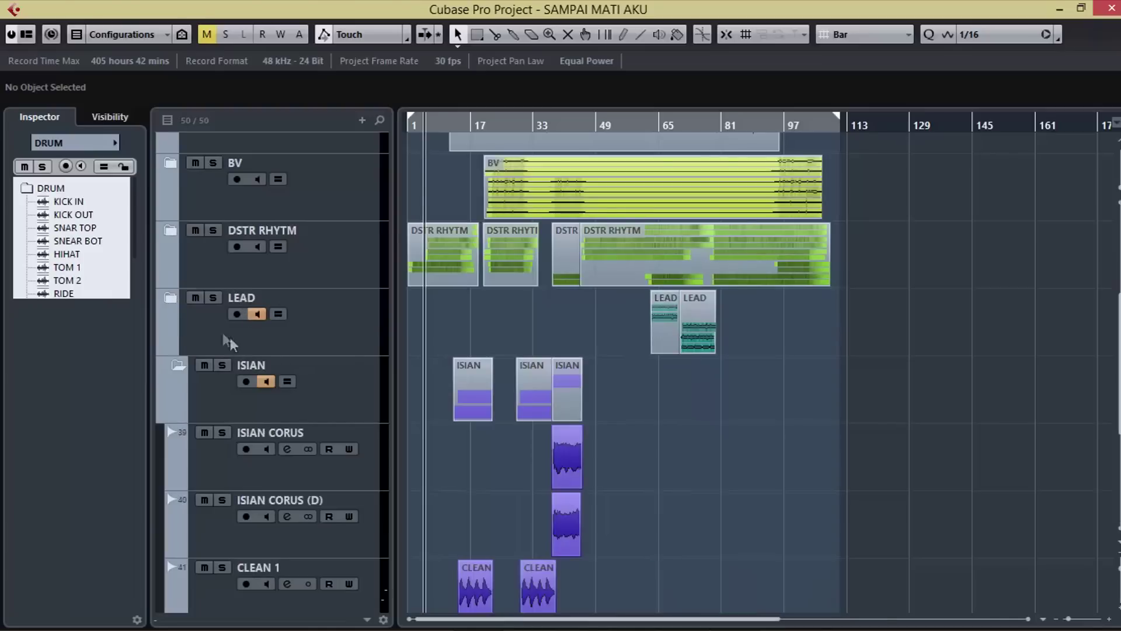
pyautogui.click(257, 314)
pyautogui.click(266, 381)
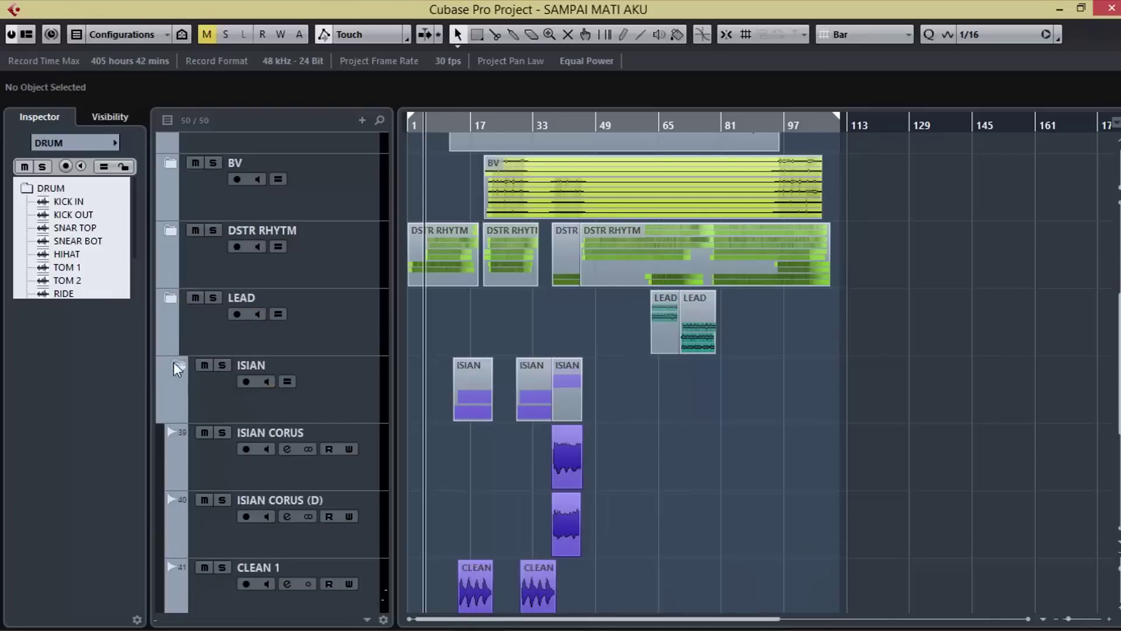
pyautogui.click(178, 367)
pyautogui.scroll(-1, 407, 433)
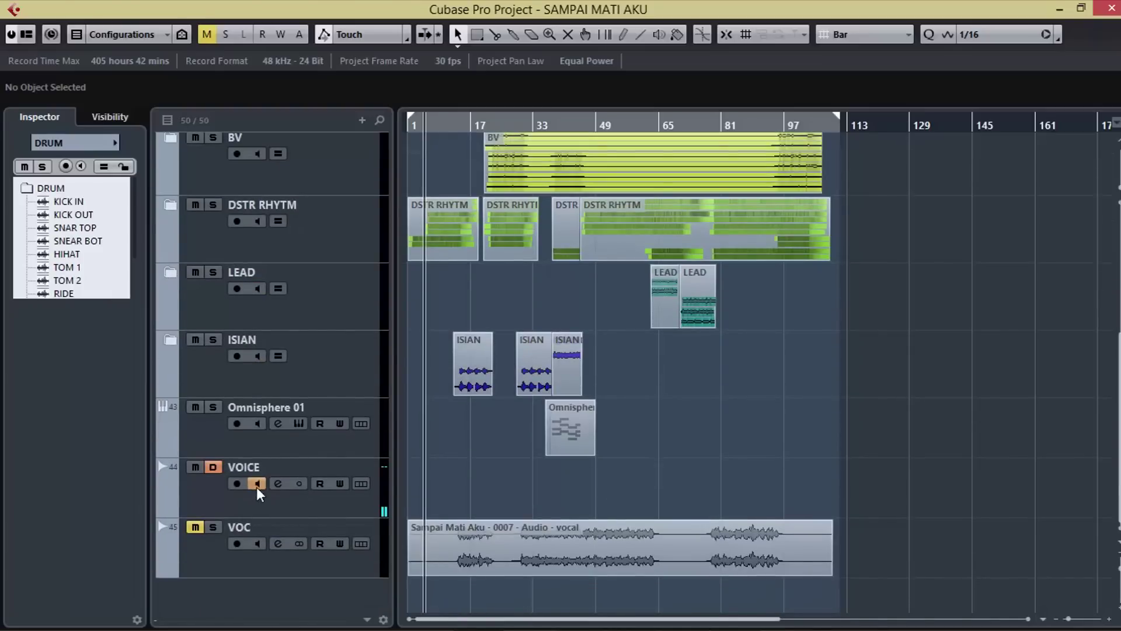
pyautogui.scroll(5, 453, 465)
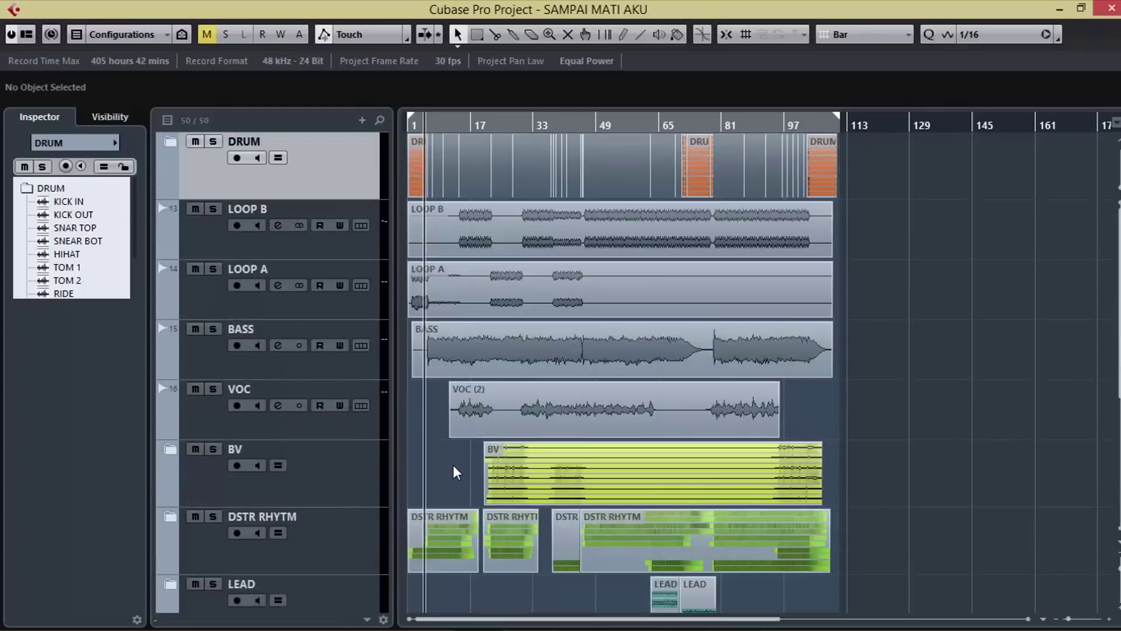
# Expand the DRUM folder and select KICK IN and KICK OUT in turn to compare the kick pair.
pyautogui.click(172, 142)
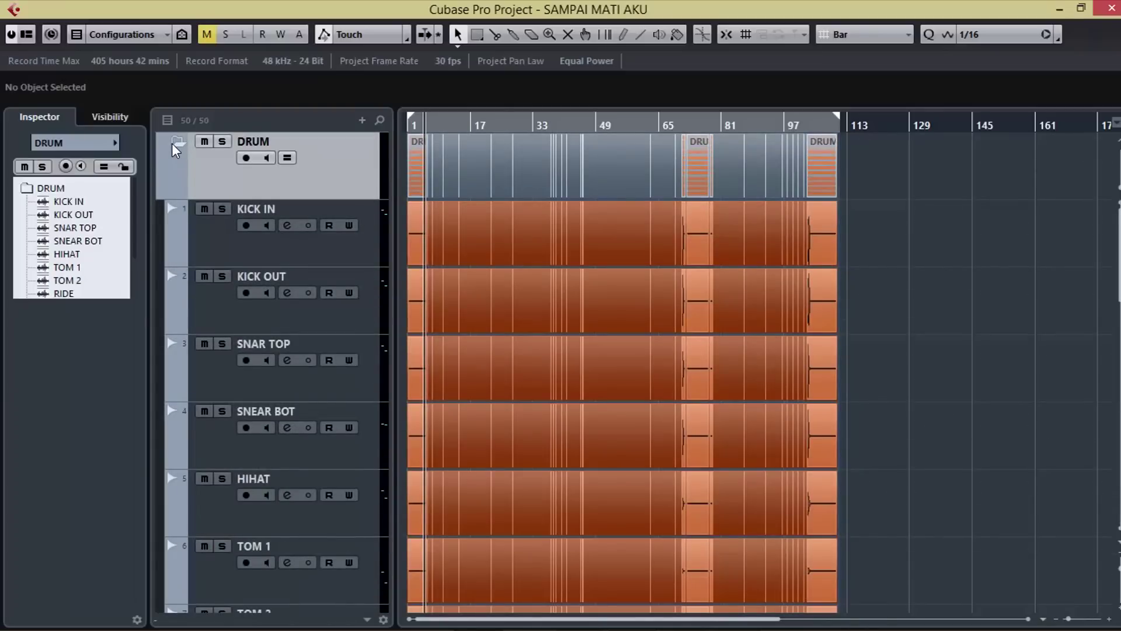
pyautogui.click(302, 247)
pyautogui.click(310, 315)
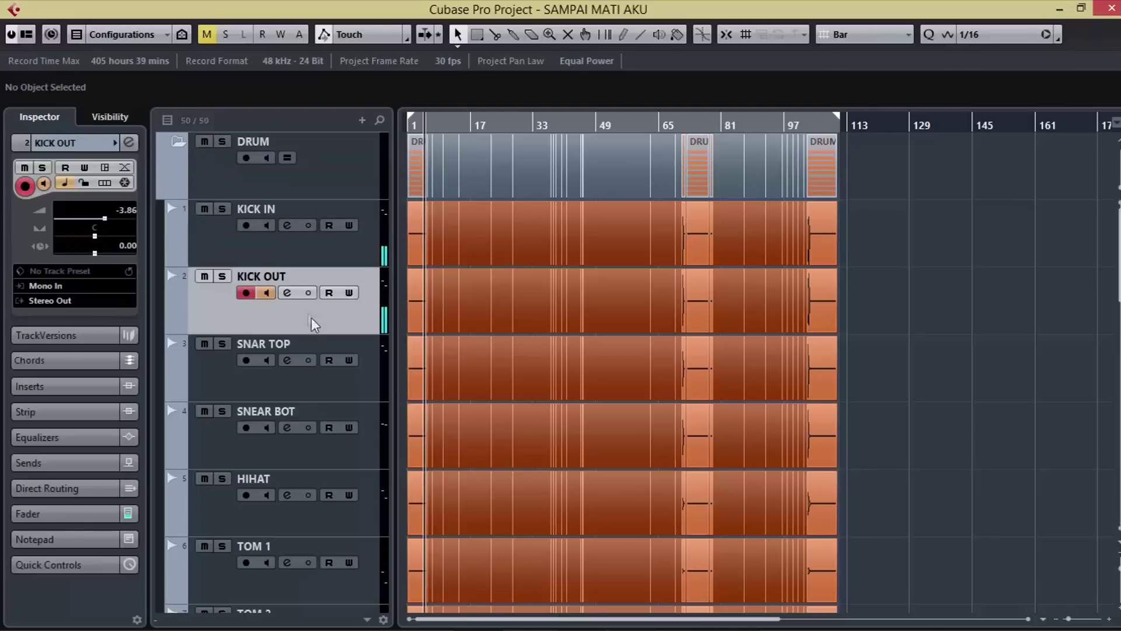
pyautogui.click(262, 239)
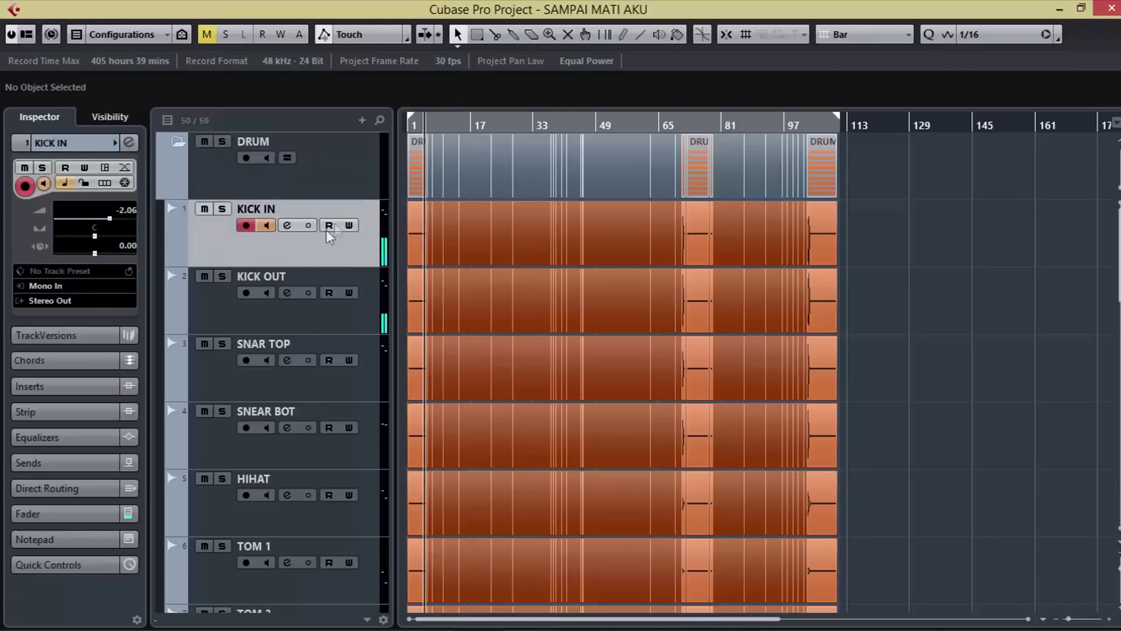
pyautogui.click(331, 319)
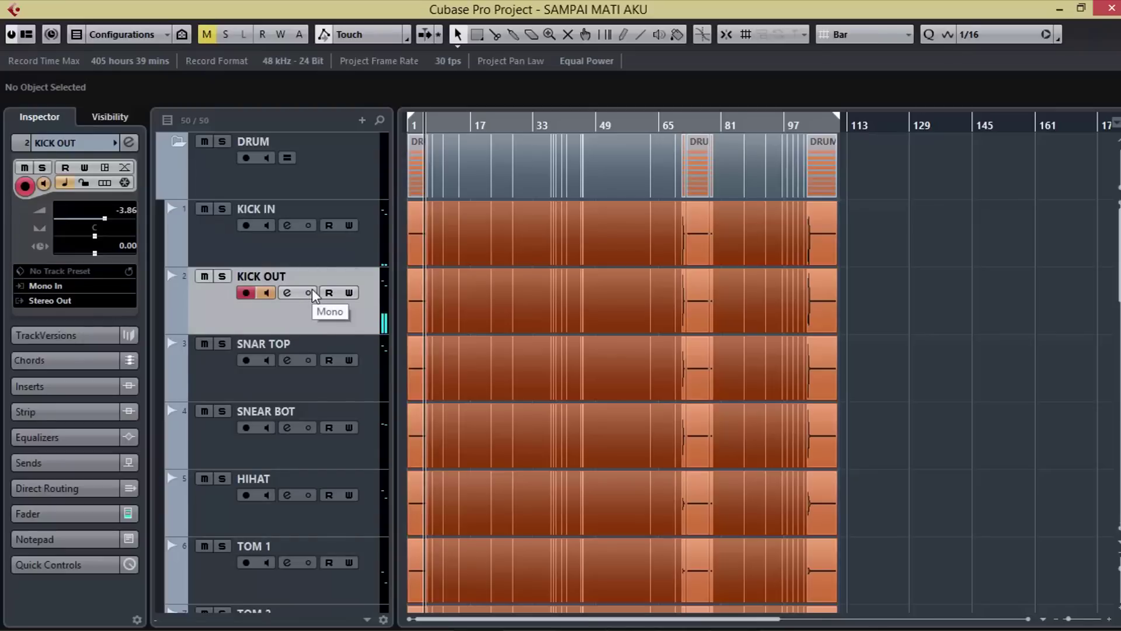
# Select SNAR TOP and SNEAR BOT in turn to compare the snare pair.
pyautogui.scroll(-3, 306, 292)
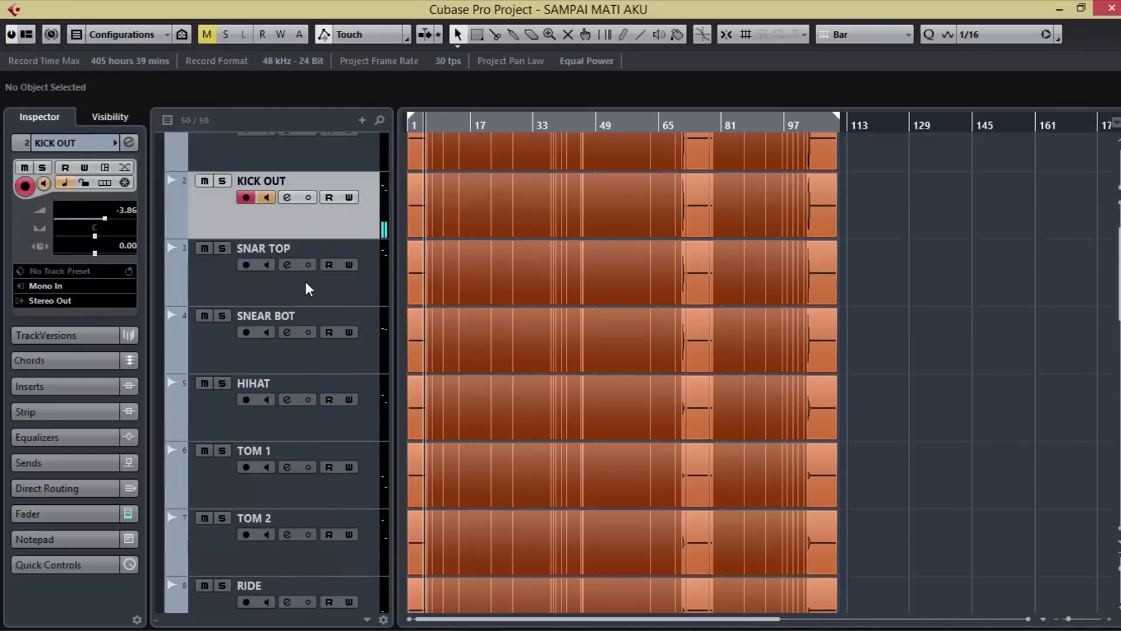
pyautogui.click(306, 282)
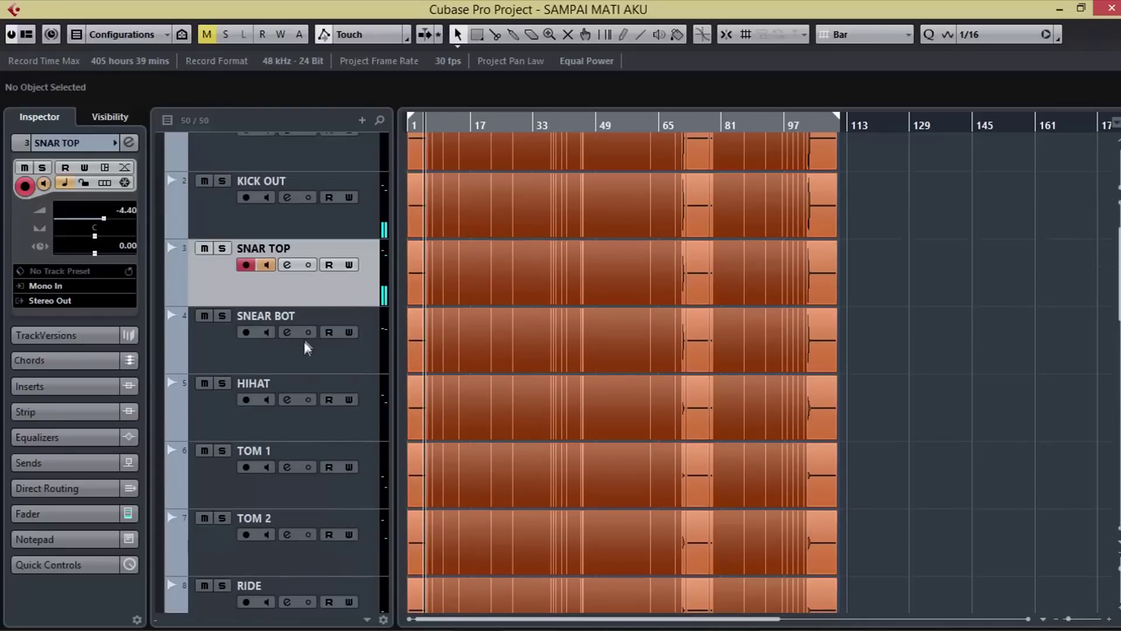
pyautogui.click(304, 340)
pyautogui.click(302, 292)
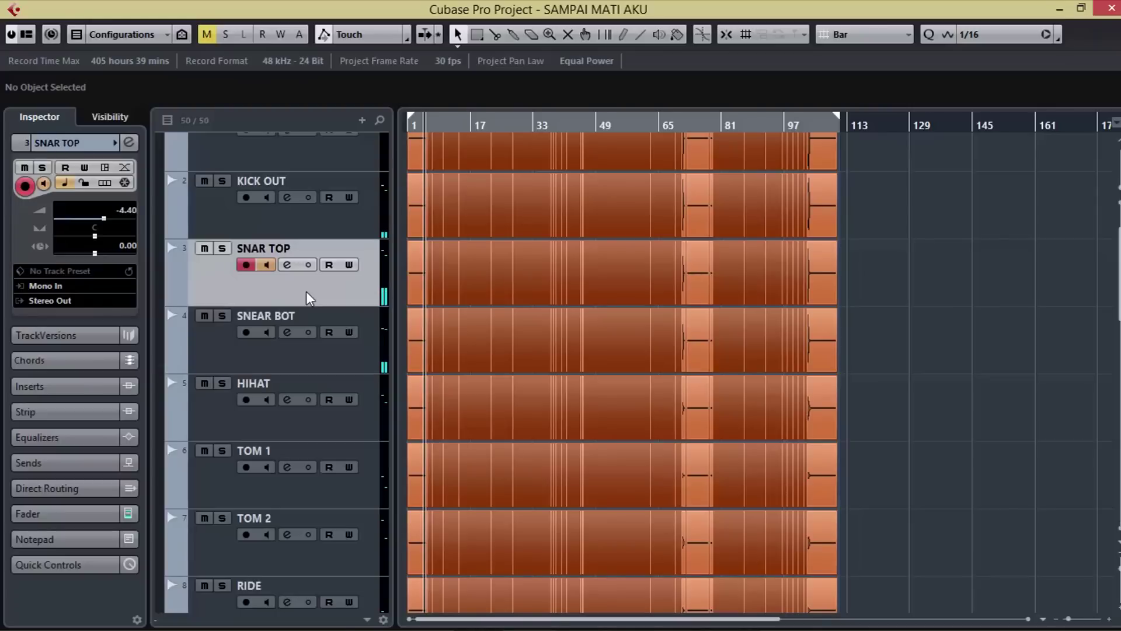
pyautogui.click(306, 353)
# Look through the tracks in the DRUM folder, checking the two snare tracks again and the hi-hat and toms below.
pyautogui.scroll(-3, 311, 380)
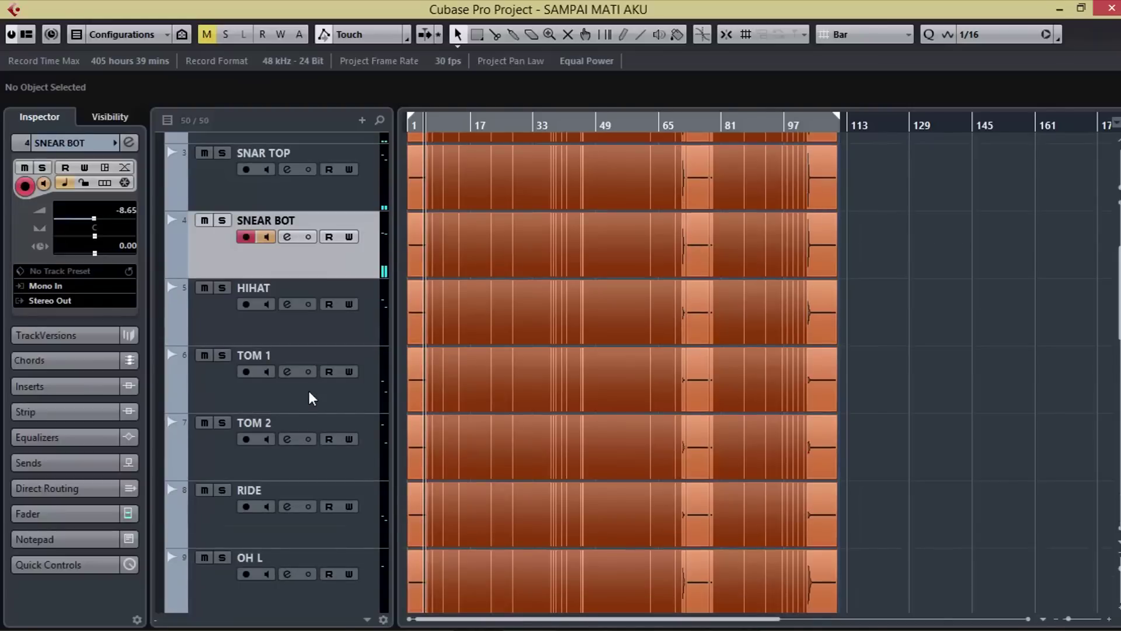
pyautogui.scroll(5, 310, 397)
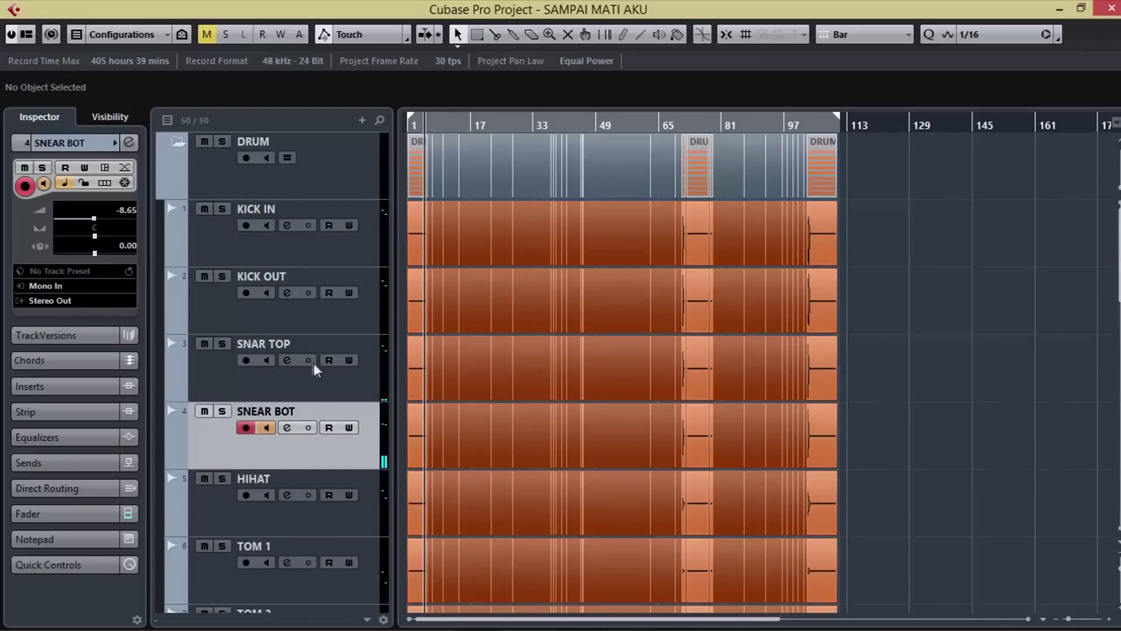
pyautogui.click(249, 383)
pyautogui.click(283, 442)
pyautogui.scroll(-2, 320, 394)
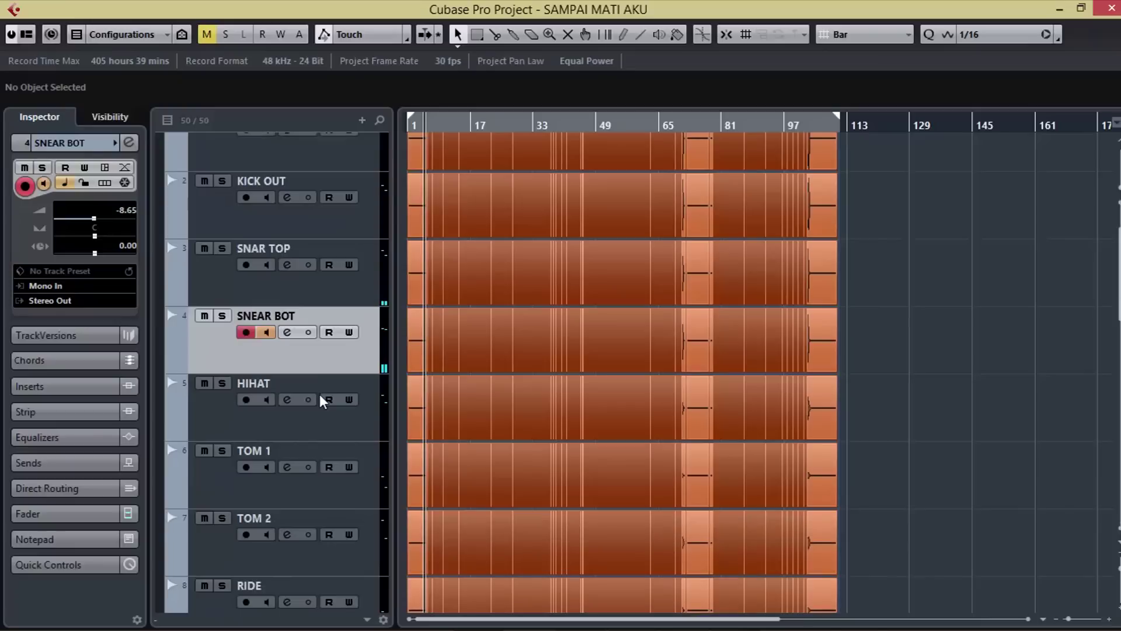
pyautogui.scroll(-2, 320, 394)
pyautogui.scroll(3, 318, 391)
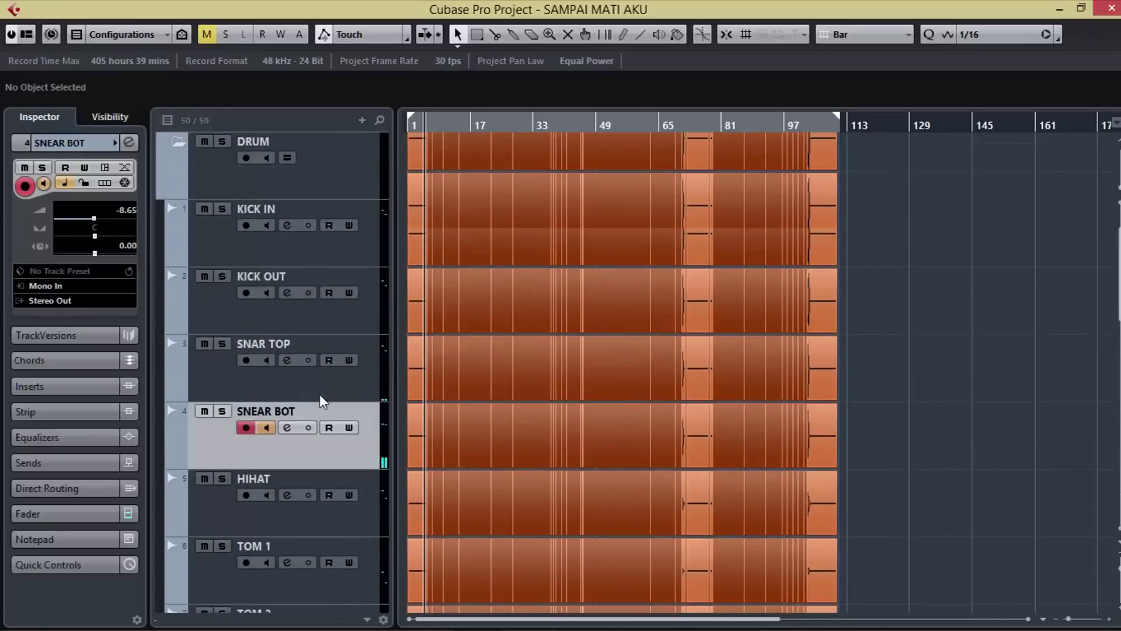
# Look through the DRUM folder from the kicks down to the ambience tracks, with KICK IN selected.
pyautogui.scroll(-5, 320, 394)
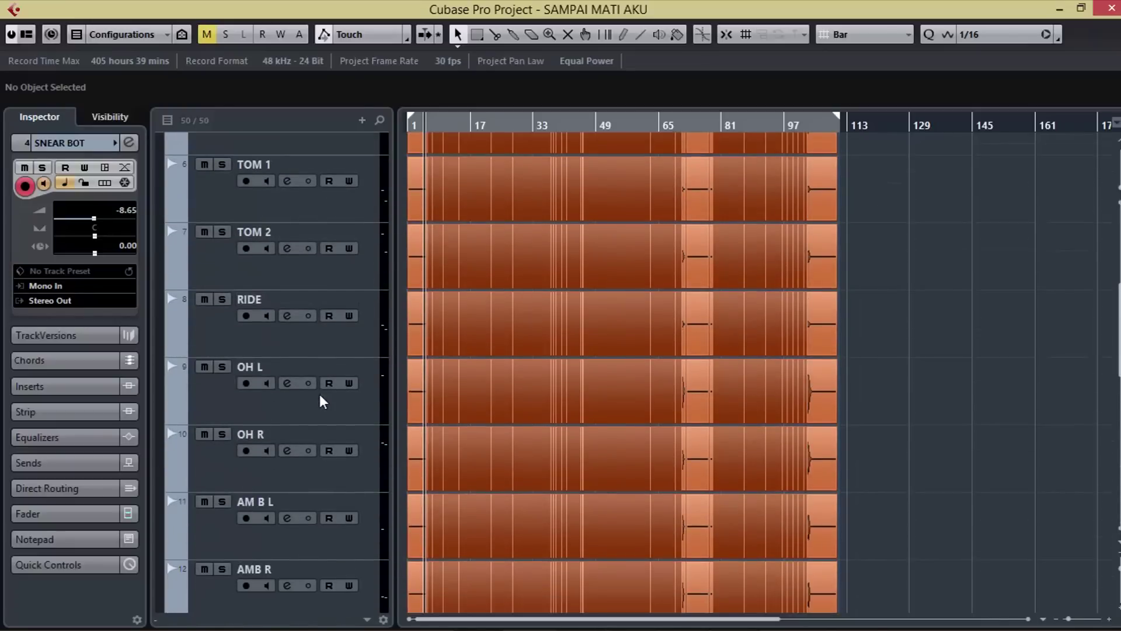
pyautogui.scroll(6, 318, 391)
pyautogui.click(262, 245)
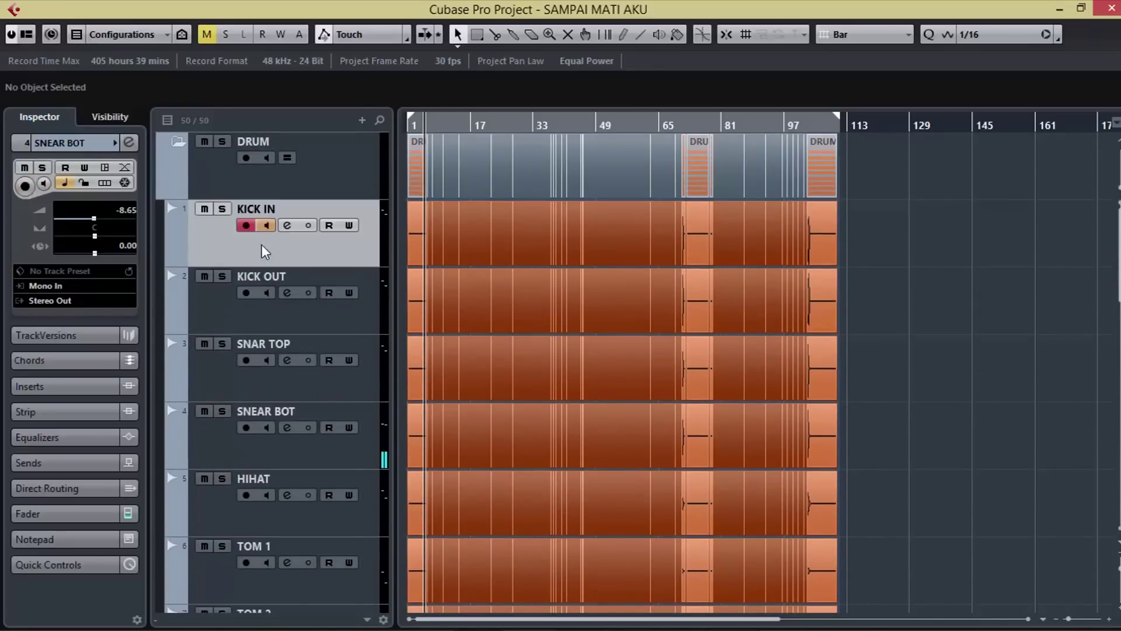
pyautogui.scroll(-12, 336, 458)
pyautogui.scroll(12, 331, 470)
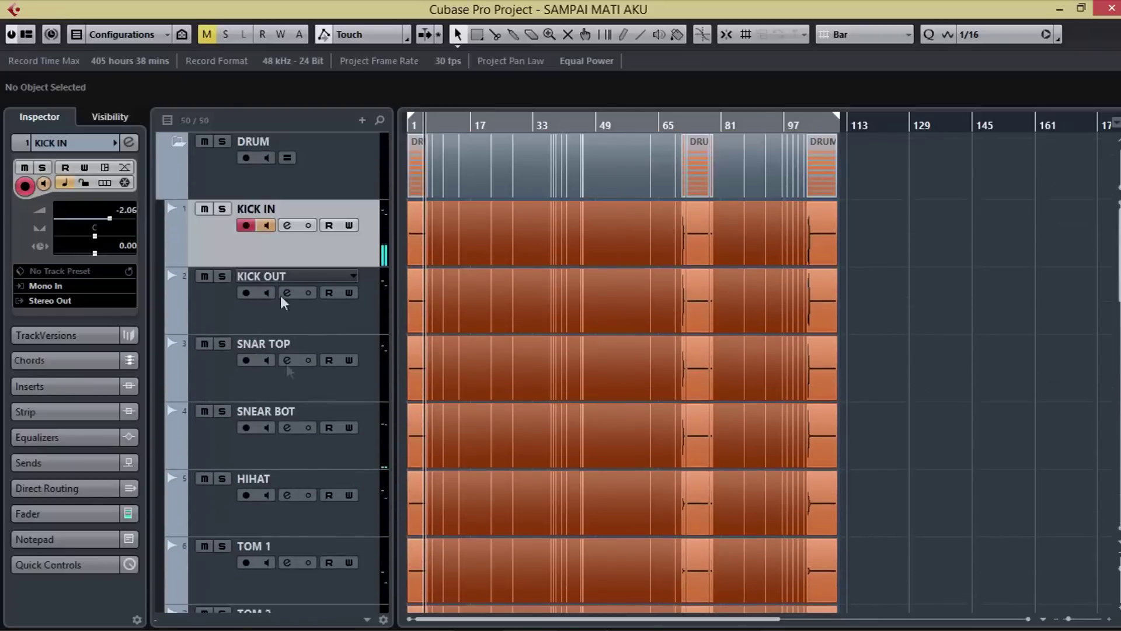
pyautogui.scroll(-6, 282, 286)
pyautogui.scroll(6, 289, 464)
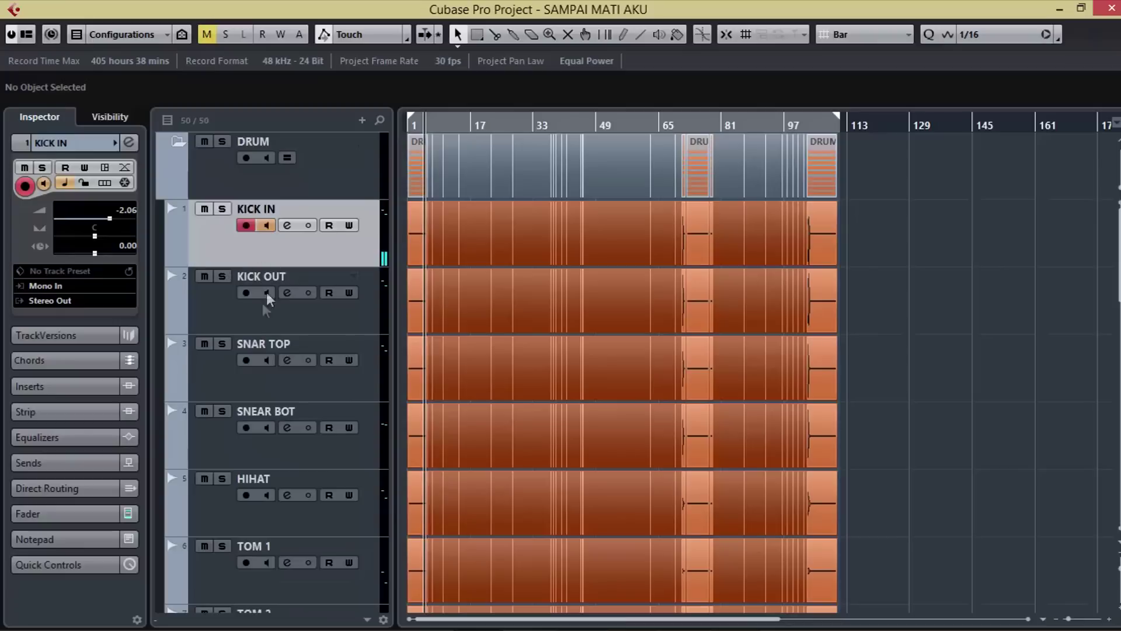
# Add a mono group channel named G KICK directly below the KICK OUT track, routed to Stereo Out.
pyautogui.click(244, 314)
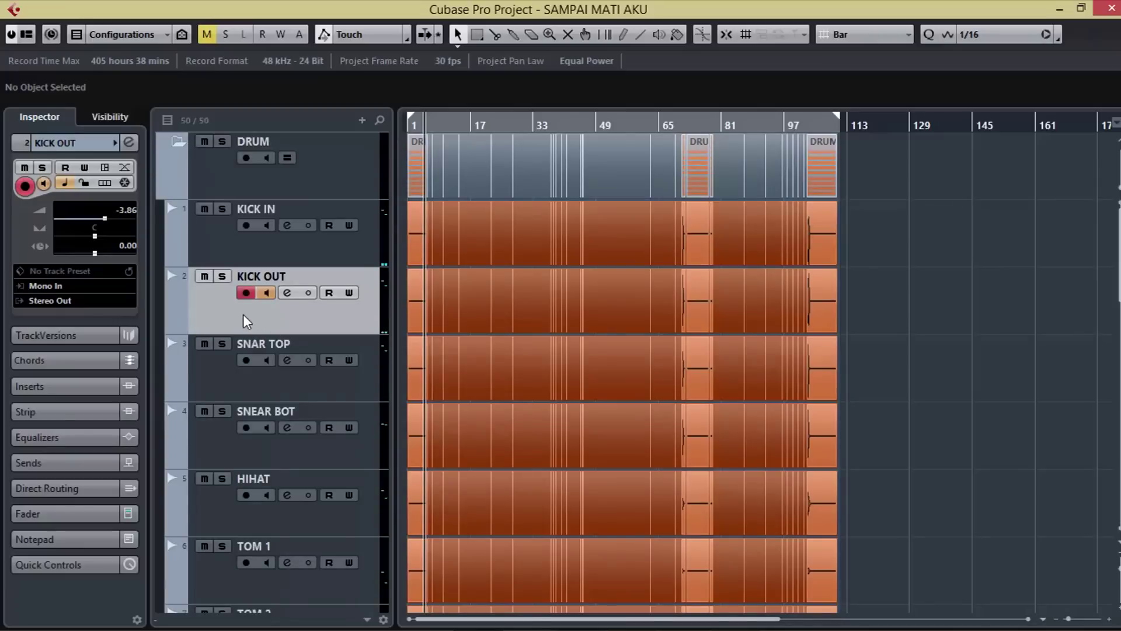
pyautogui.rightClick(243, 314)
pyautogui.moveTo(346, 244)
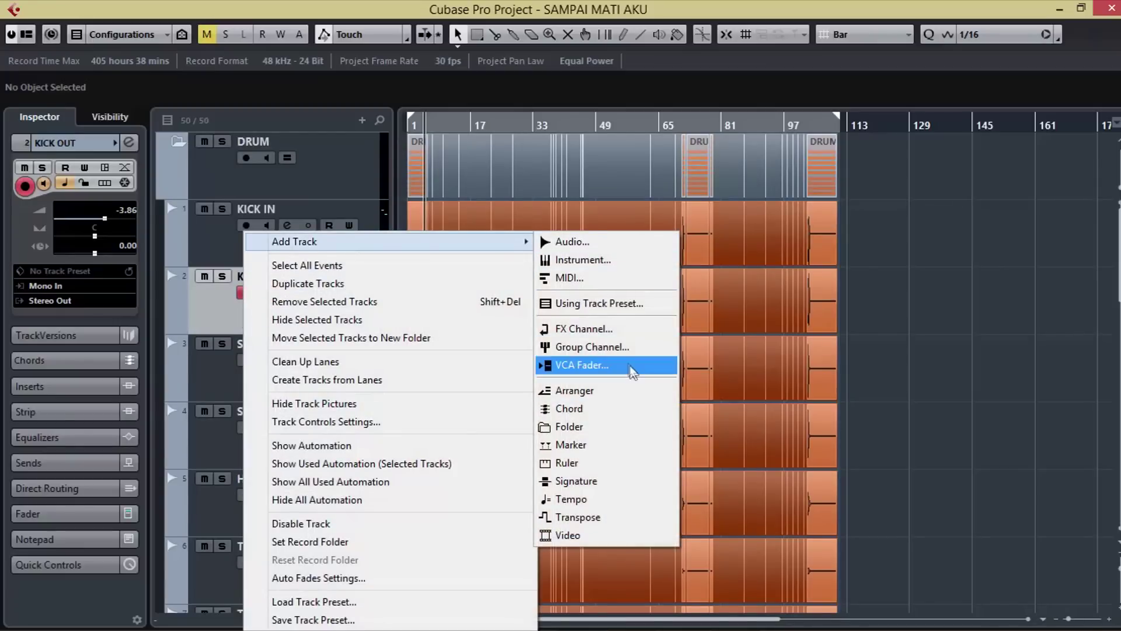
pyautogui.click(624, 346)
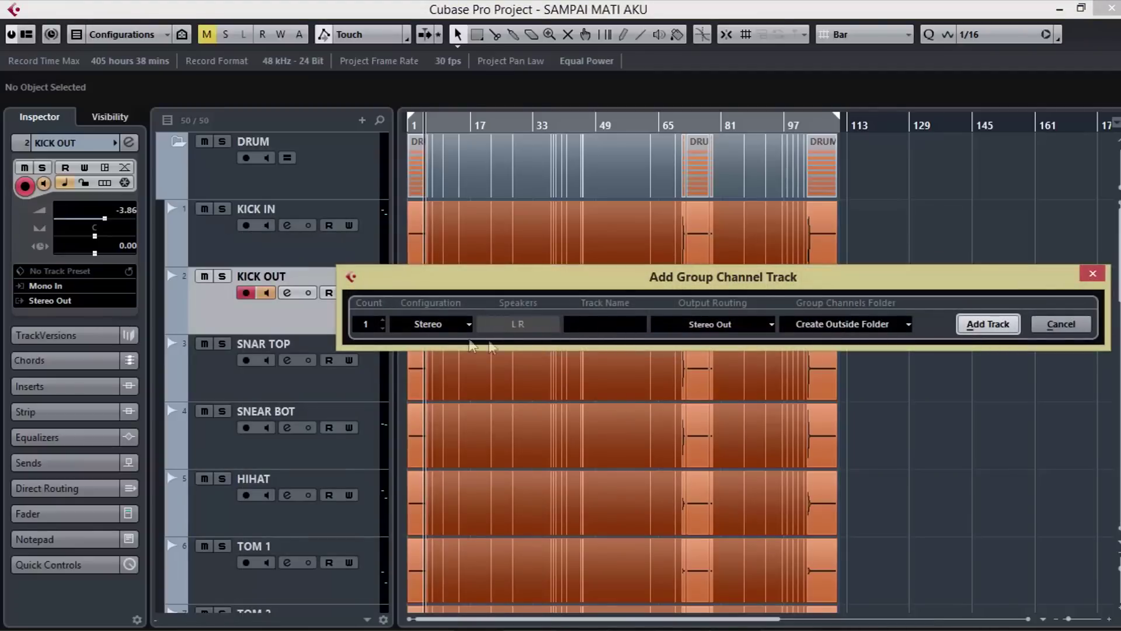
pyautogui.click(461, 323)
pyautogui.click(478, 346)
pyautogui.write('G KICK')
pyautogui.click(988, 324)
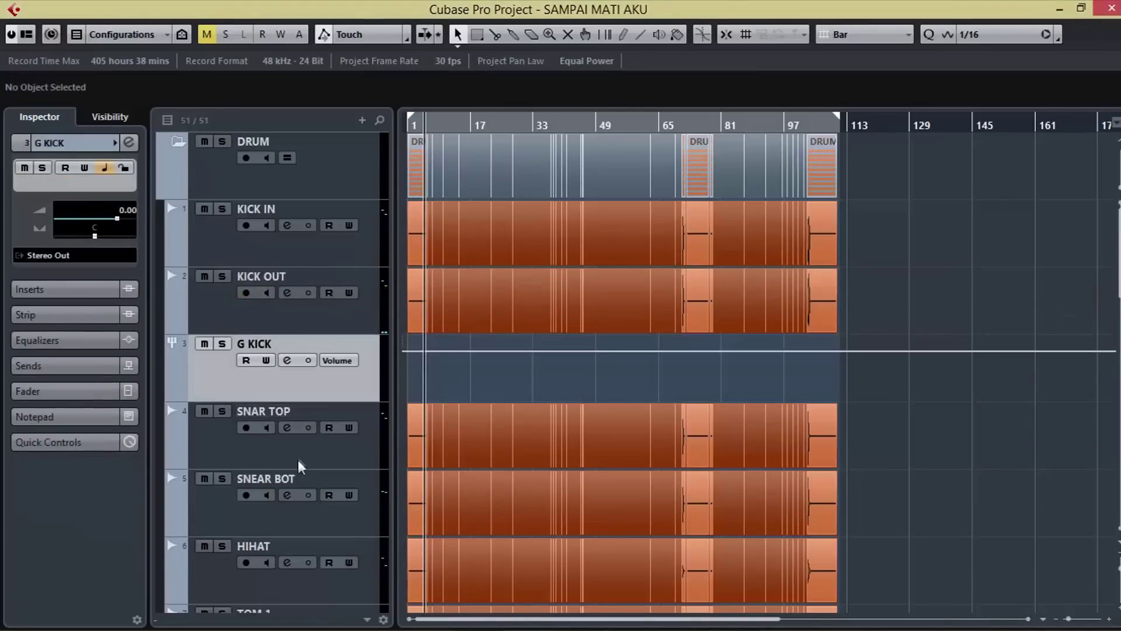
# Add a mono group channel named G SN directly below the SNEAR BOT track.
pyautogui.scroll(-2, 309, 476)
pyautogui.click(320, 429)
pyautogui.rightClick(321, 428)
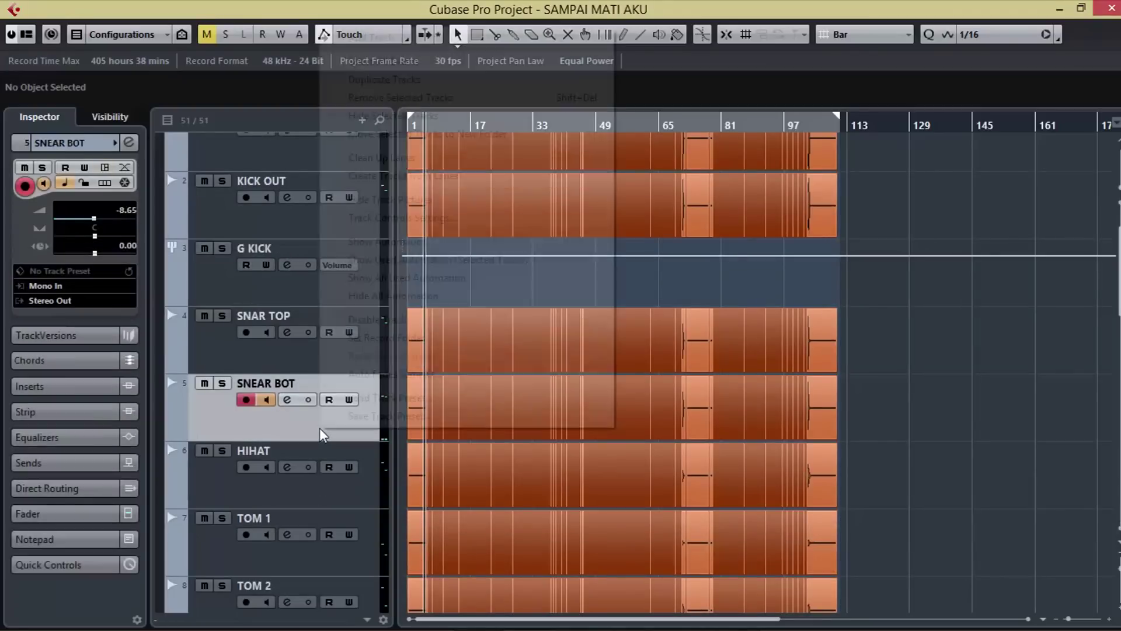
pyautogui.moveTo(462, 38)
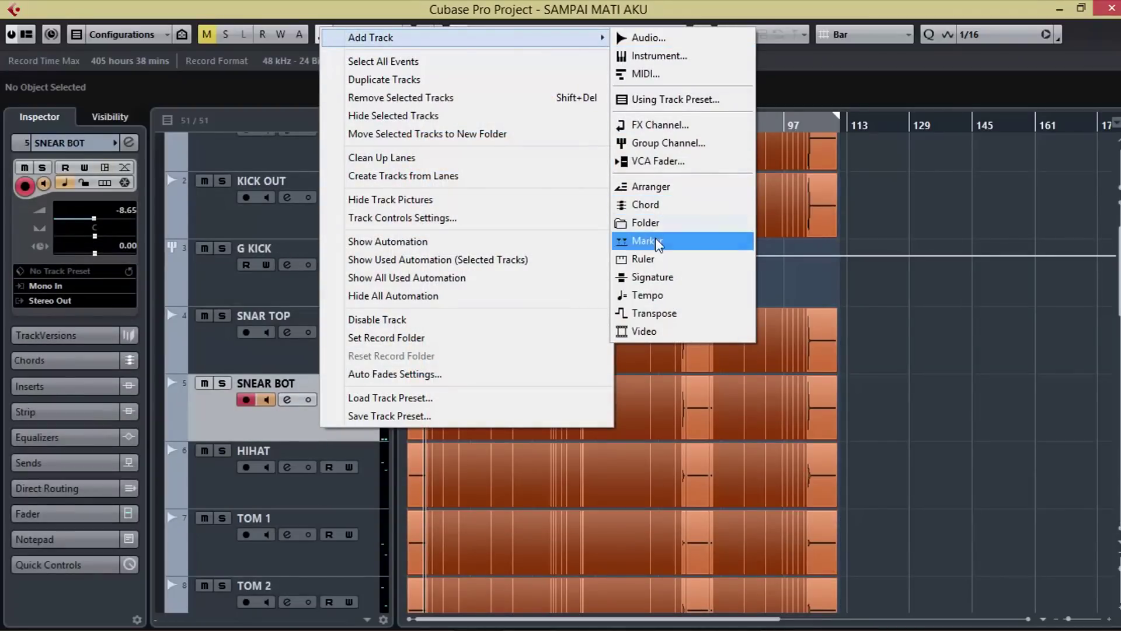
pyautogui.click(674, 147)
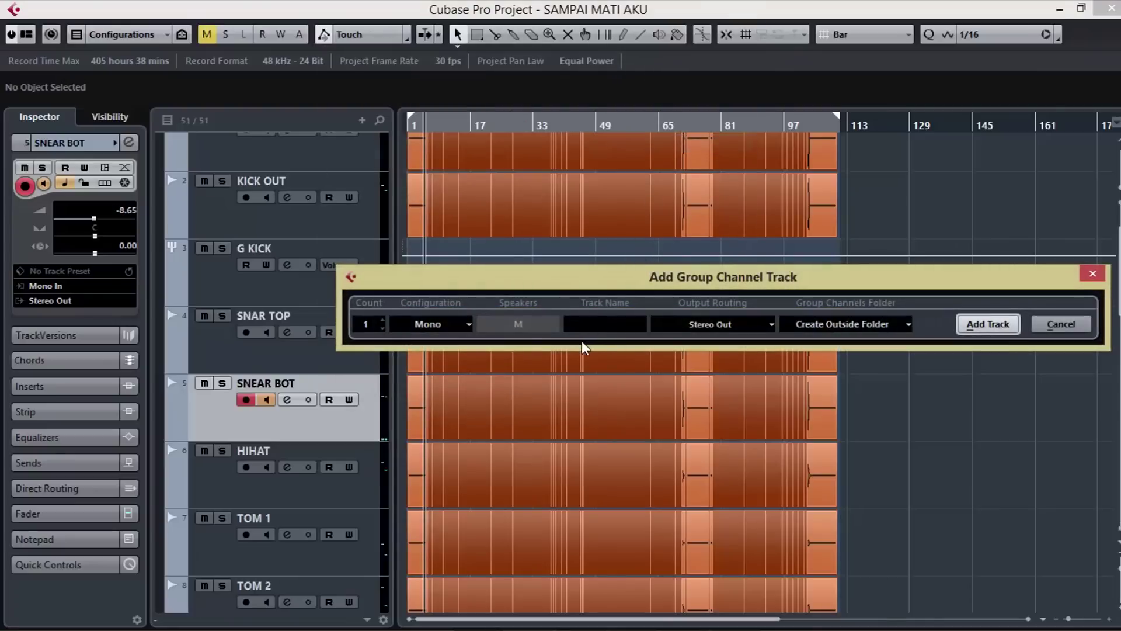
pyautogui.write('G SN')
pyautogui.click(986, 325)
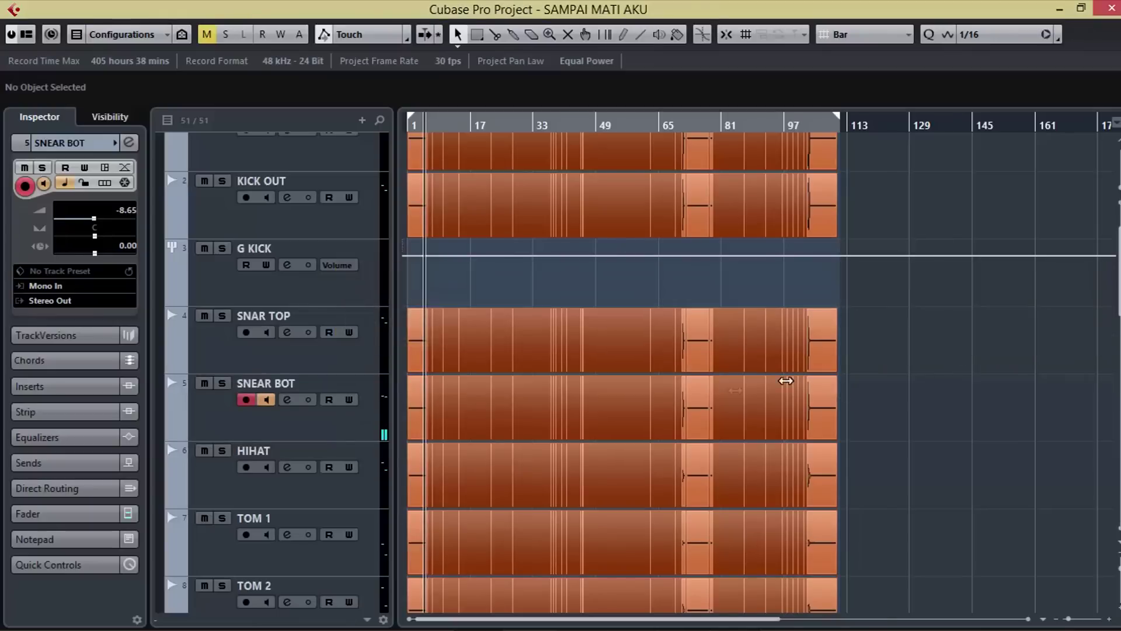
# Add a stereo group channel named G TOM directly below the TOM 2 track.
pyautogui.scroll(-2, 308, 526)
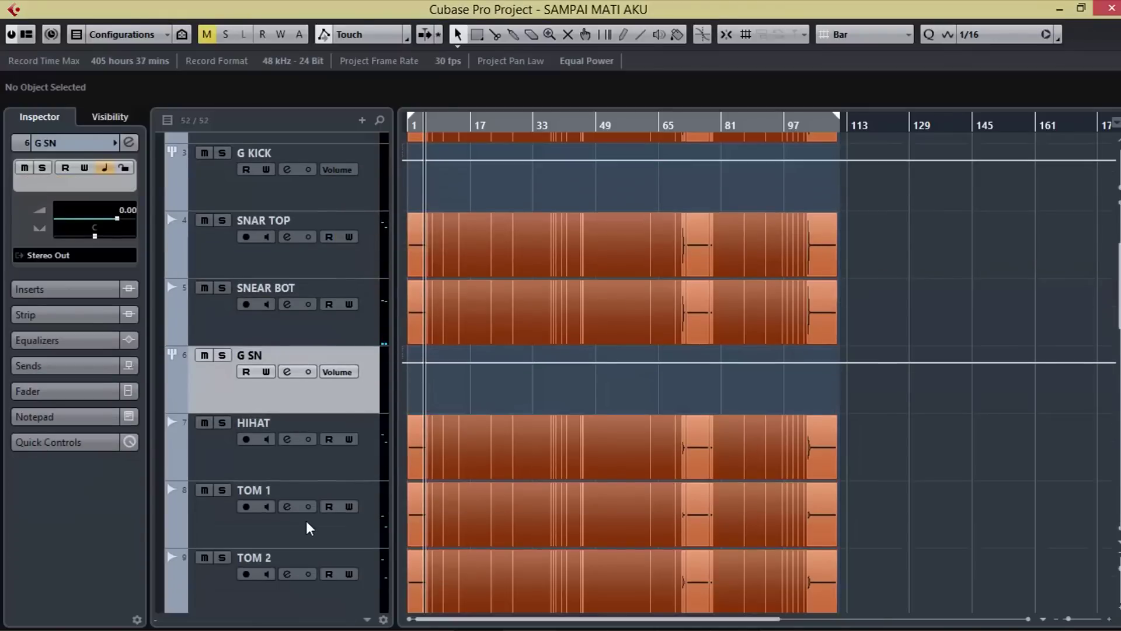
pyautogui.scroll(-2, 309, 523)
pyautogui.scroll(-2, 330, 500)
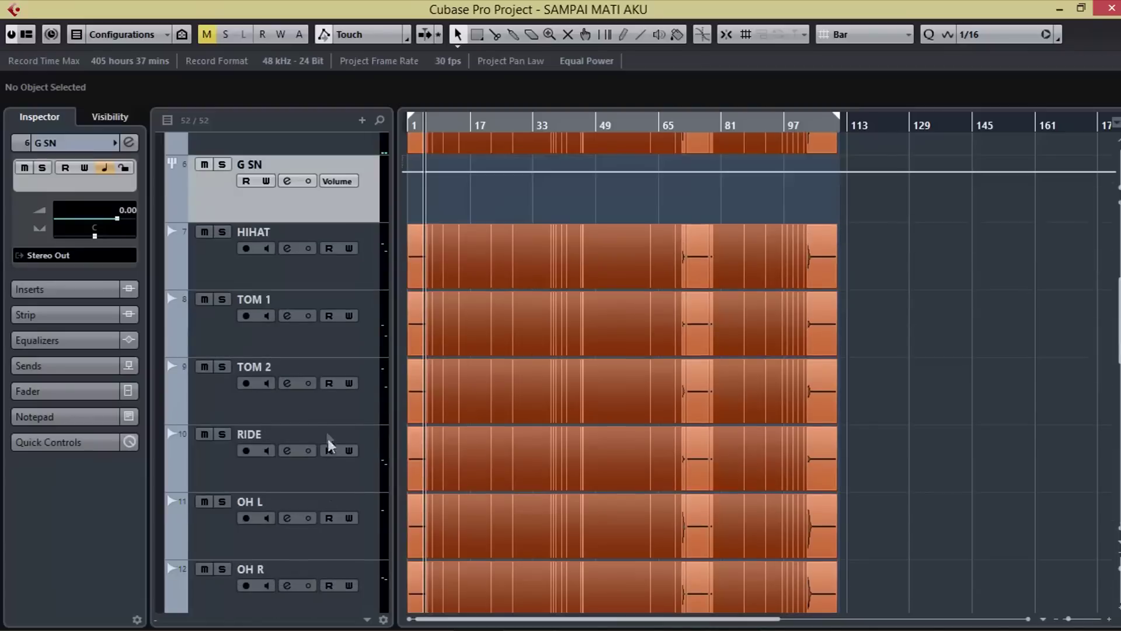
pyautogui.click(321, 414)
pyautogui.rightClick(321, 413)
pyautogui.moveTo(422, 21)
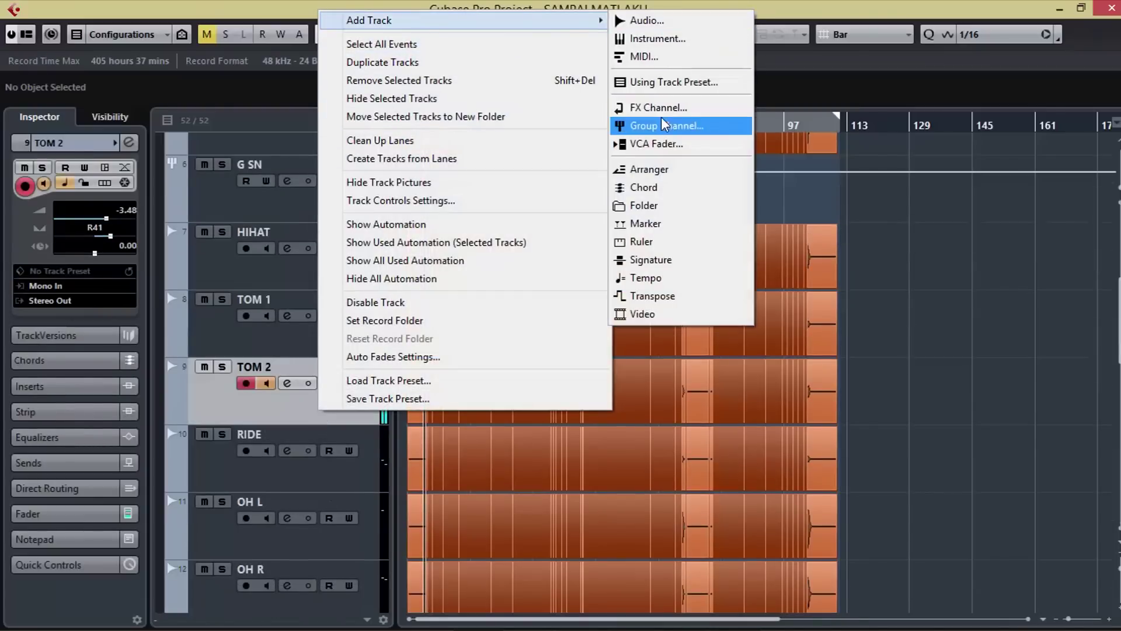
pyautogui.click(660, 125)
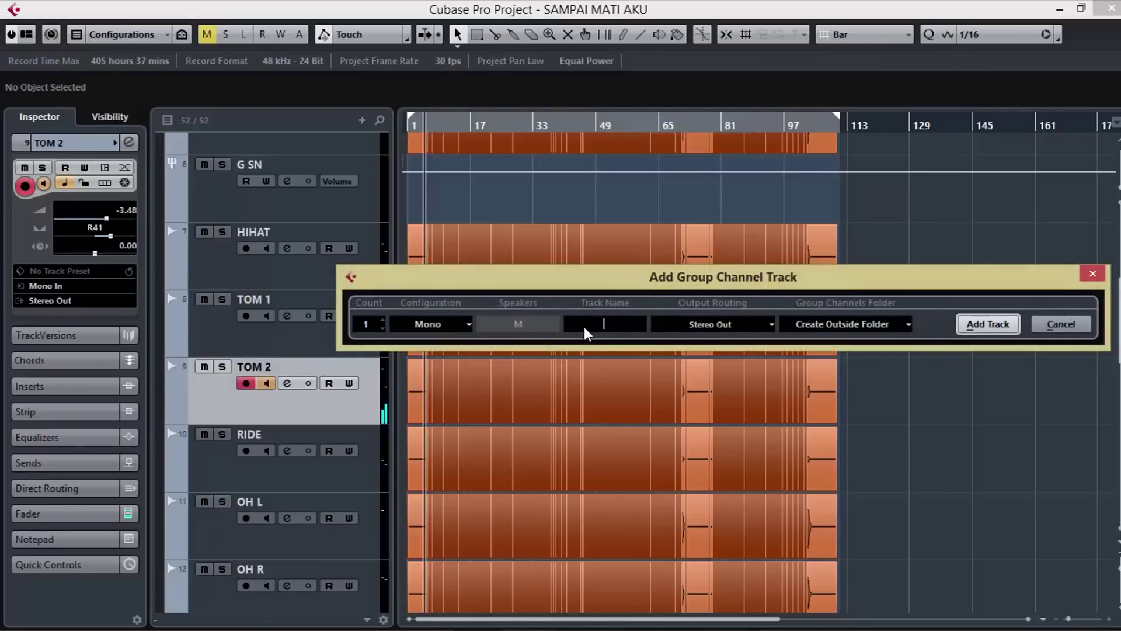
pyautogui.write('G TOM')
pyautogui.click(450, 326)
pyautogui.click(447, 363)
pyautogui.click(987, 324)
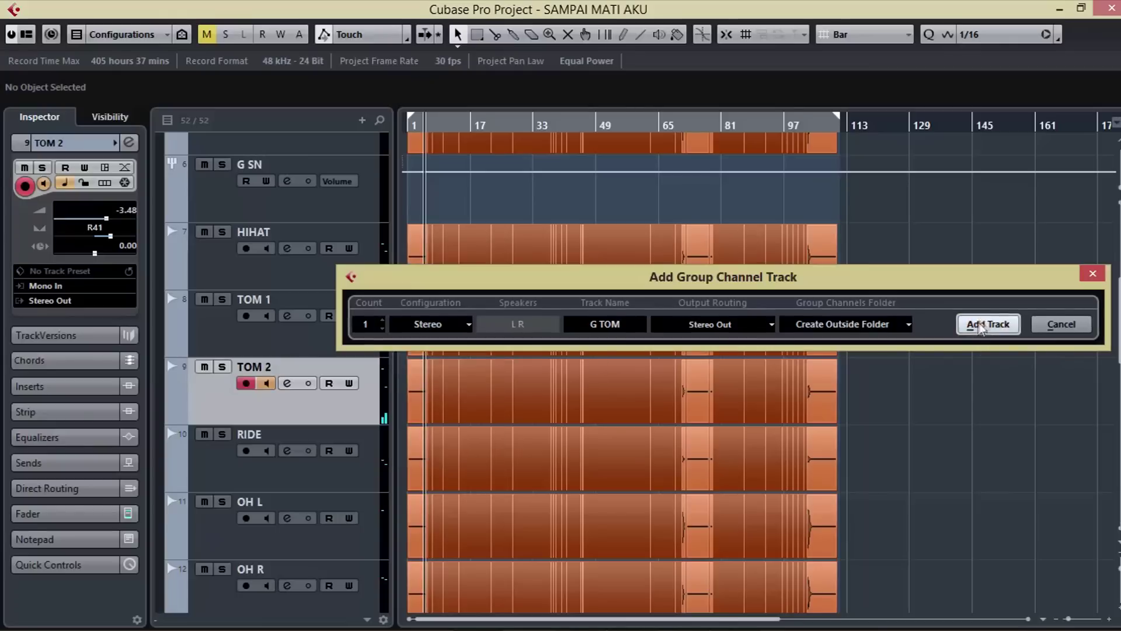
# Add a stereo group channel named OH directly below the OH R track.
pyautogui.scroll(-4, 451, 504)
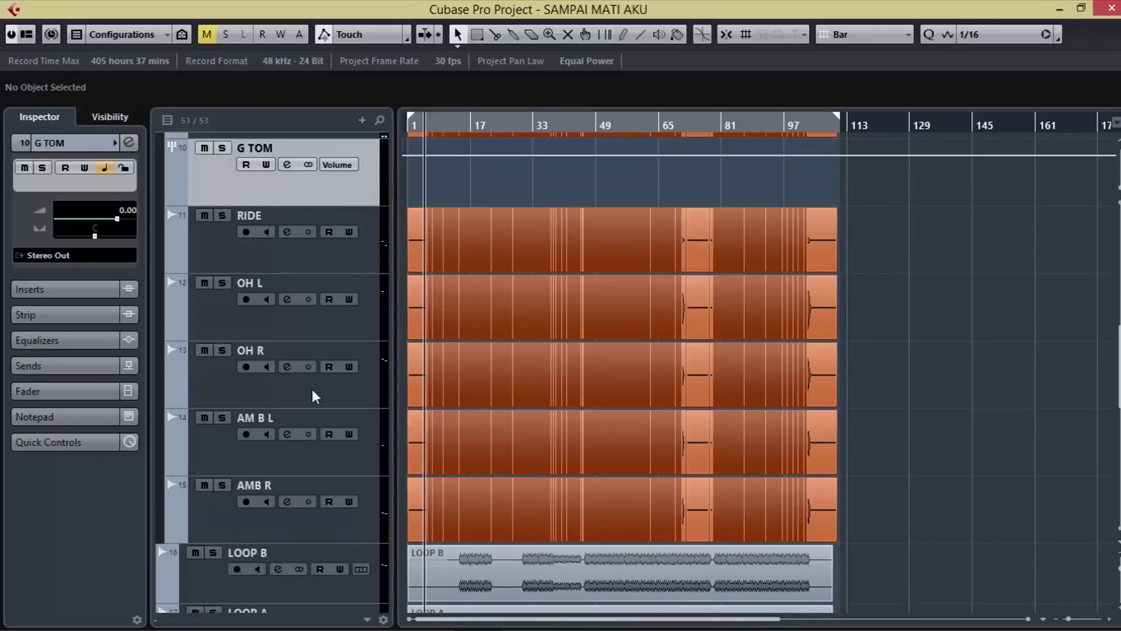
pyautogui.click(312, 389)
pyautogui.rightClick(312, 389)
pyautogui.moveTo(435, 245)
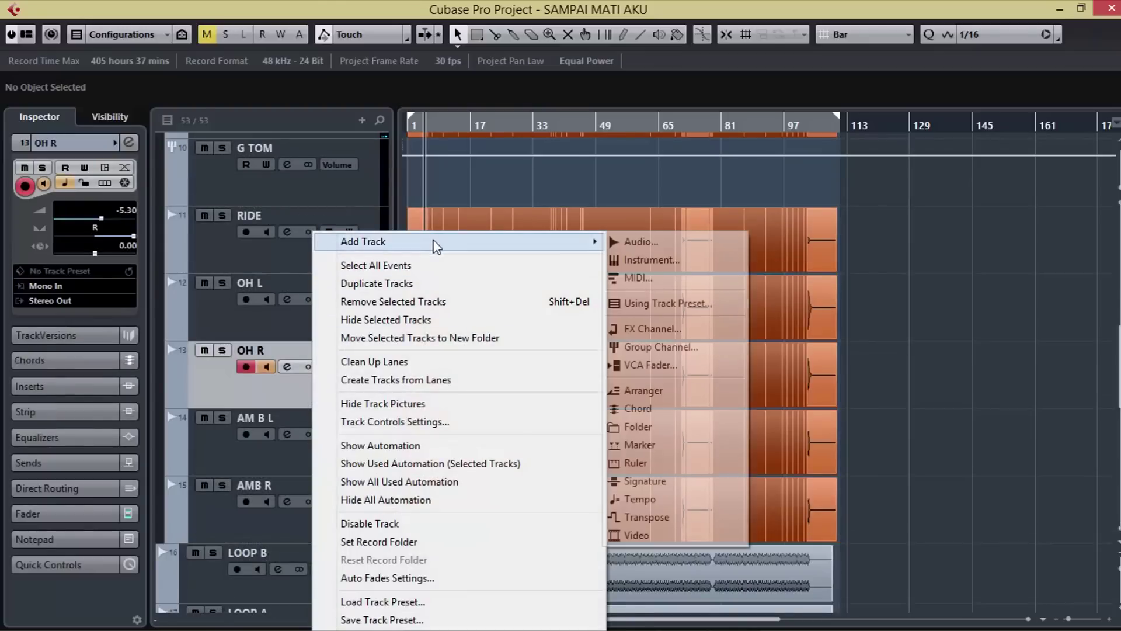
pyautogui.click(642, 346)
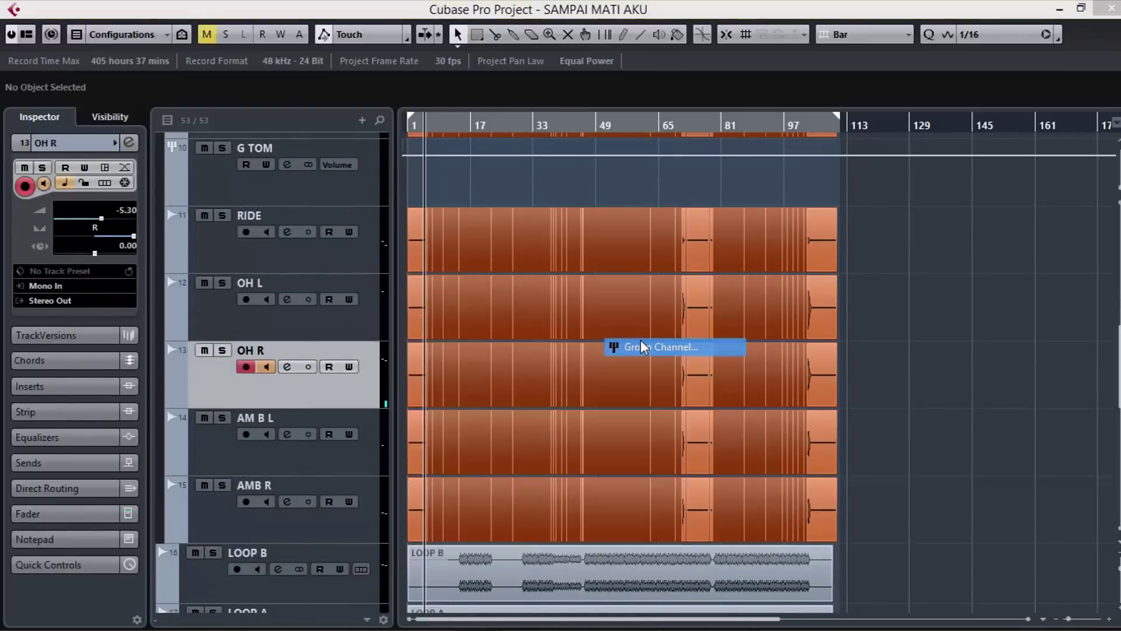
pyautogui.write('O')
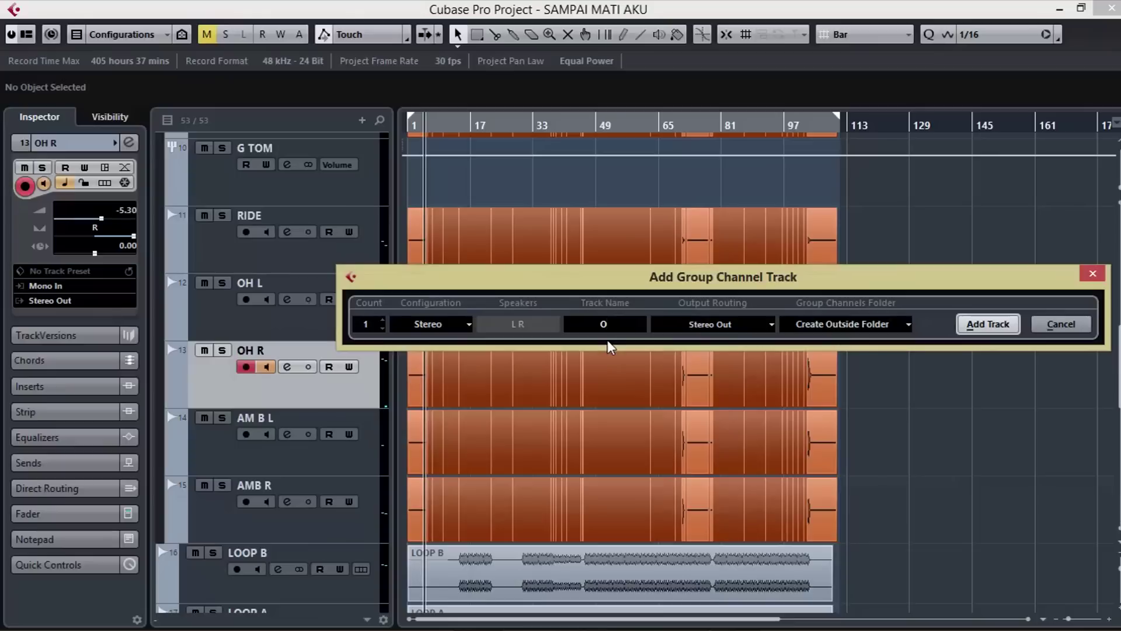
pyautogui.write('H')
pyautogui.click(973, 324)
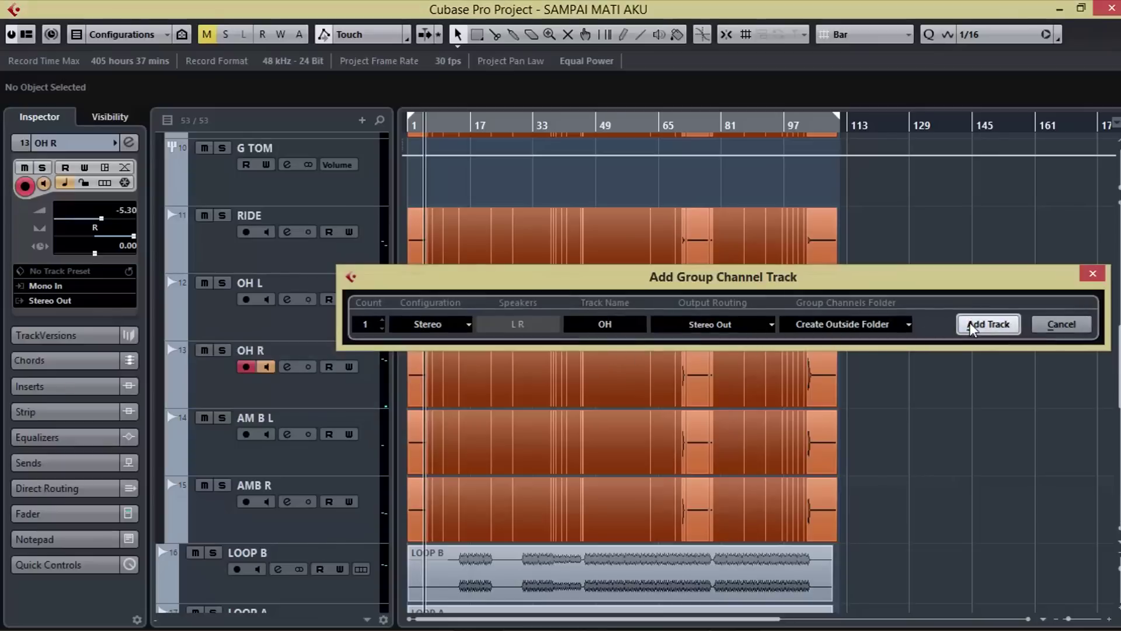
# Add a stereo group channel named AMB directly below the AMB R track.
pyautogui.scroll(-3, 355, 521)
pyautogui.click(341, 403)
pyautogui.rightClick(341, 402)
pyautogui.moveTo(575, 20)
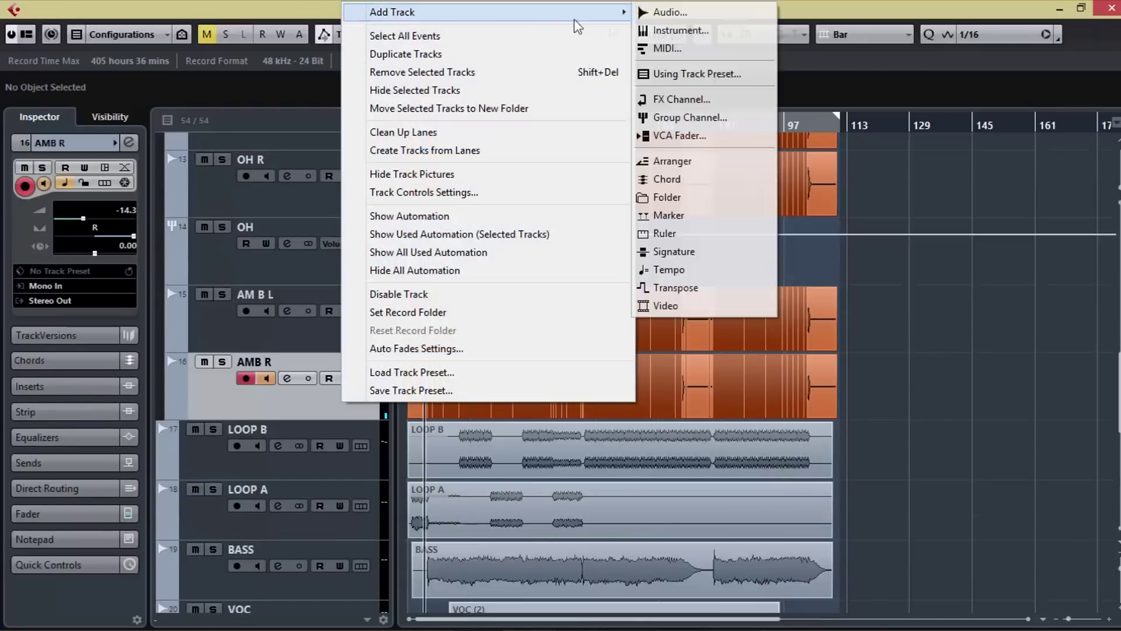
pyautogui.click(687, 118)
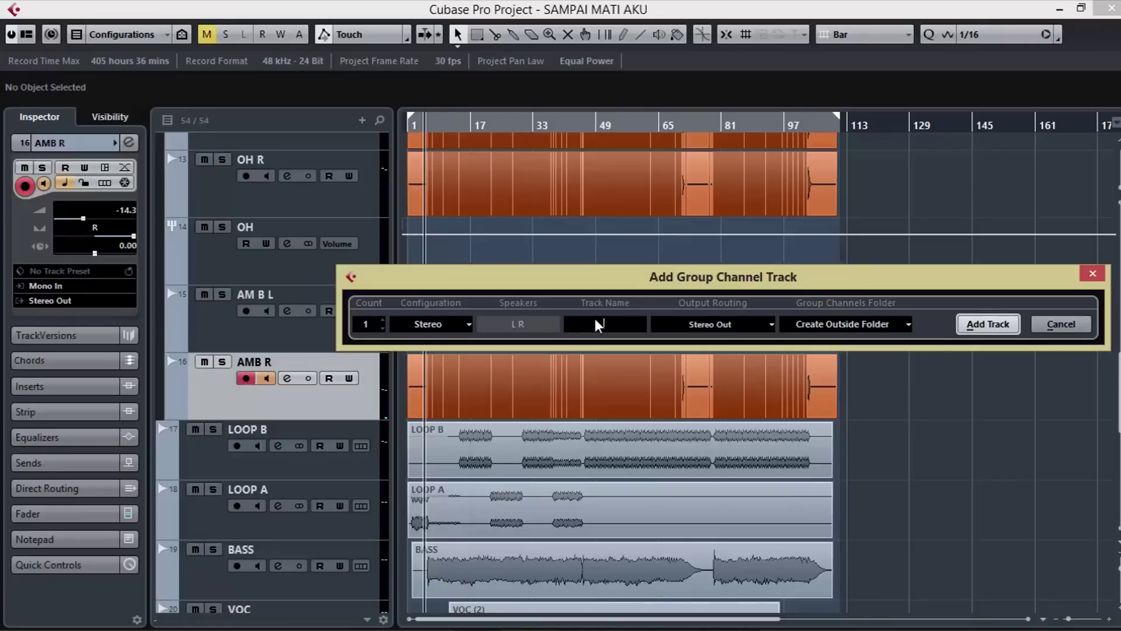
pyautogui.write('AMB')
pyautogui.click(987, 324)
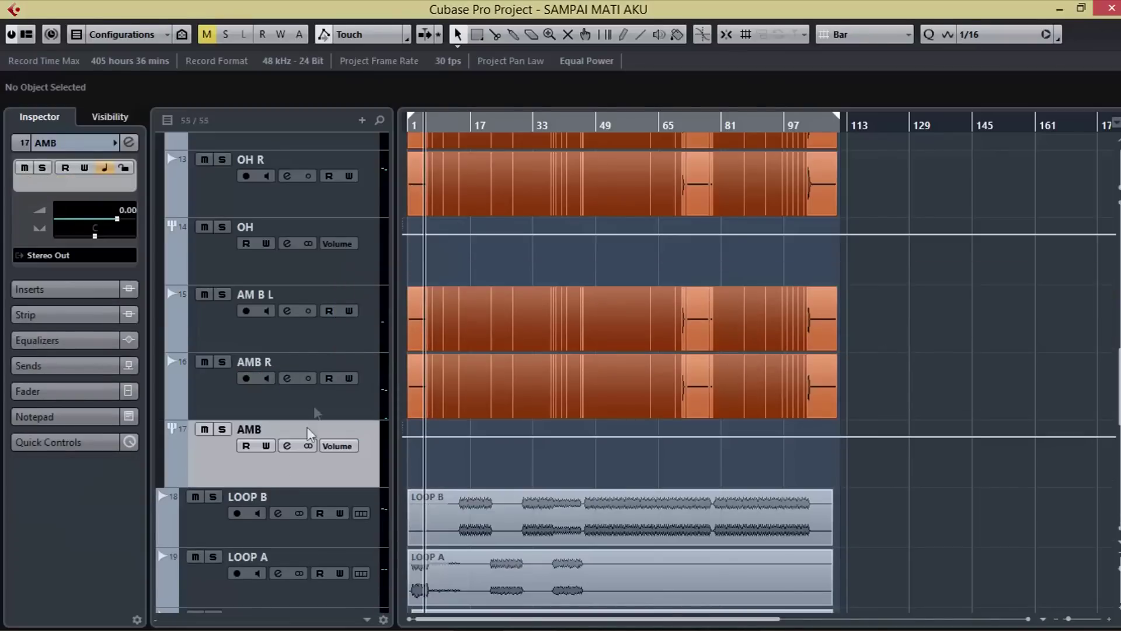
# Route the outputs of the KICK IN and KICK OUT tracks to the G KICK group.
pyautogui.scroll(10, 316, 397)
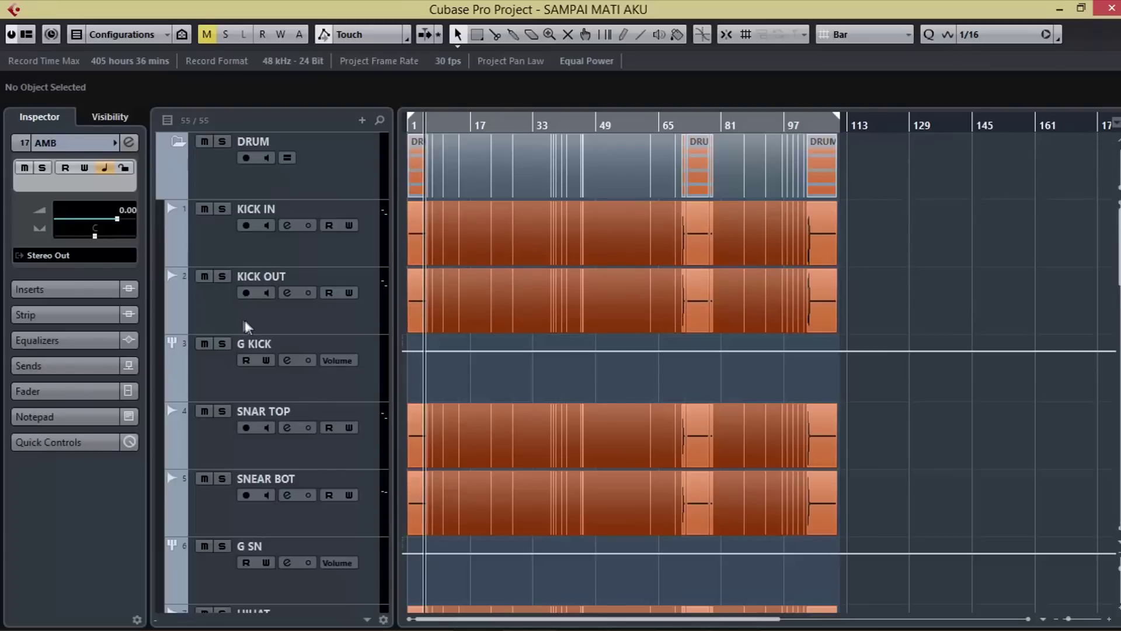
pyautogui.click(257, 251)
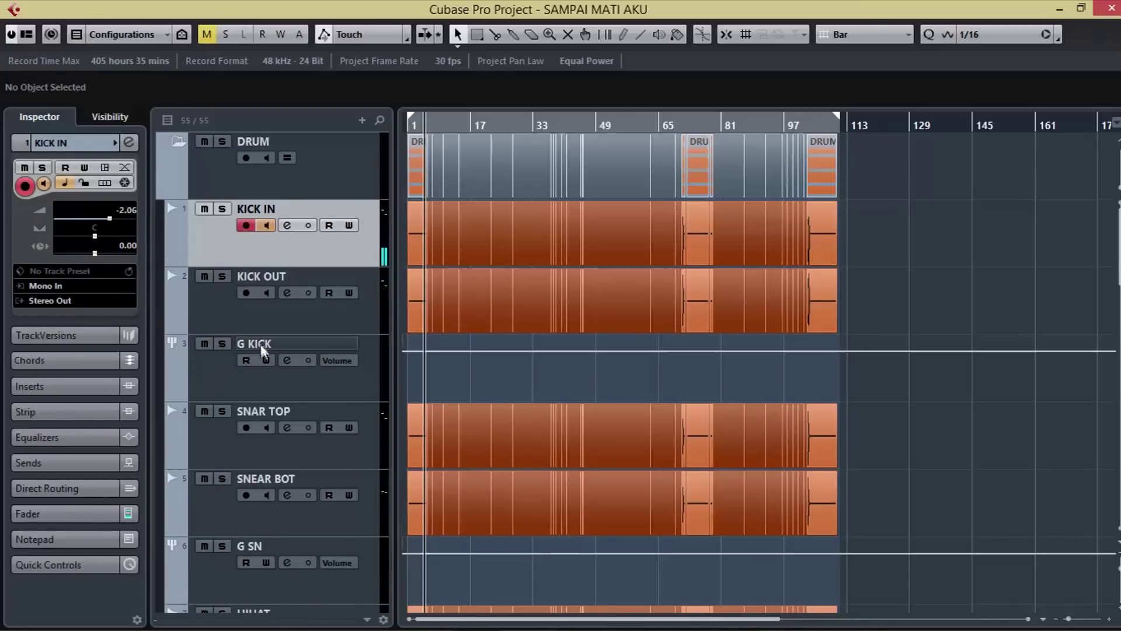
pyautogui.click(67, 302)
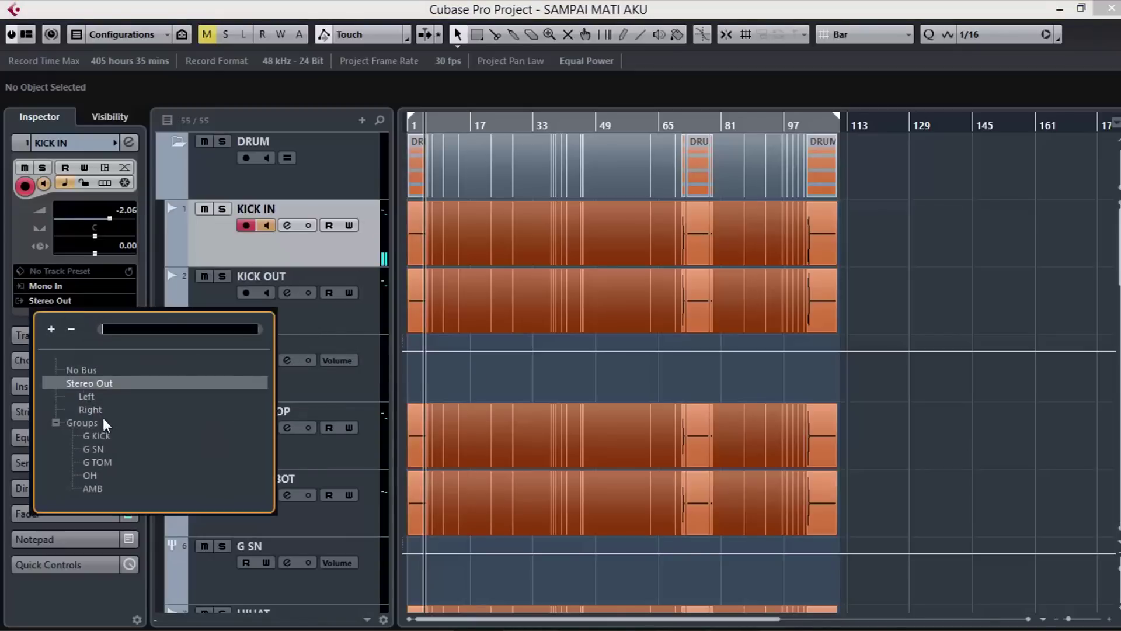
pyautogui.click(103, 434)
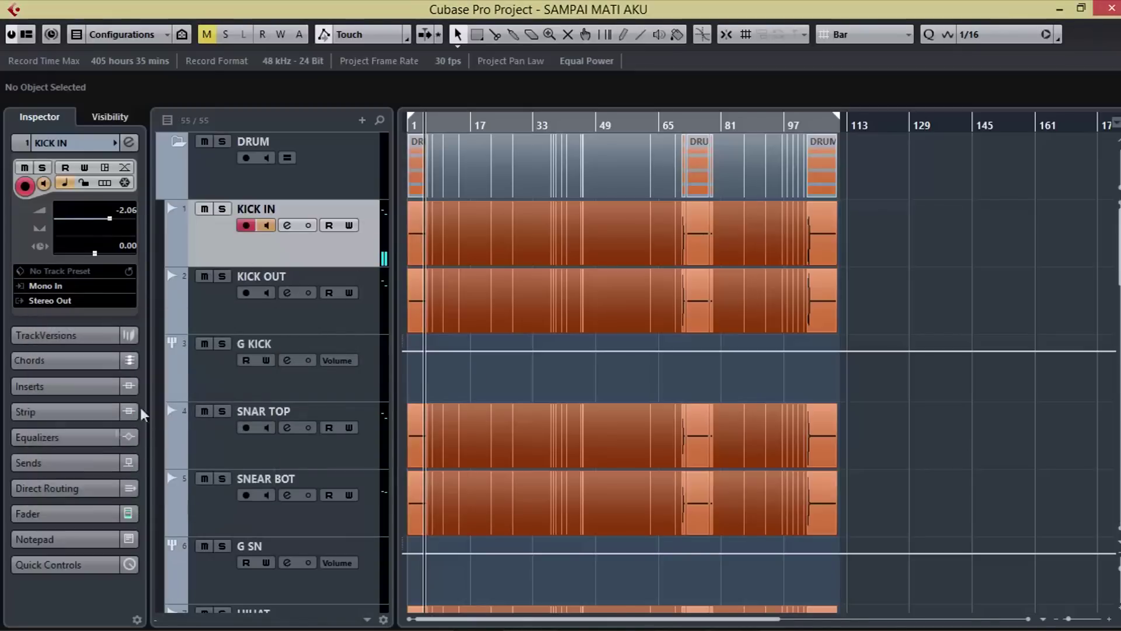
pyautogui.click(215, 319)
pyautogui.click(66, 300)
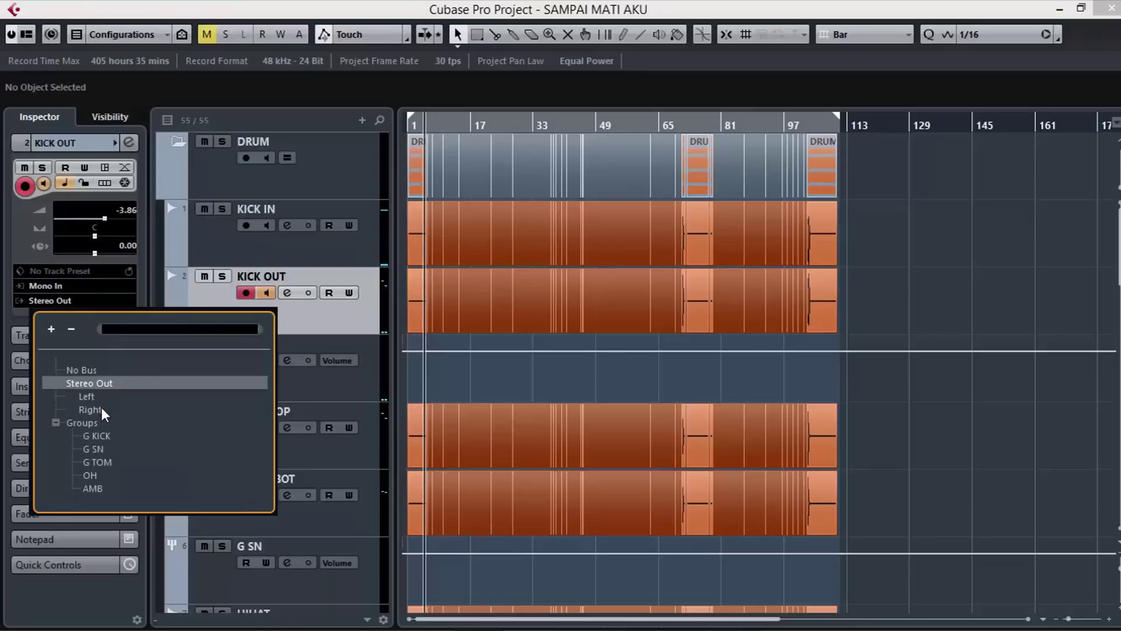
pyautogui.click(100, 436)
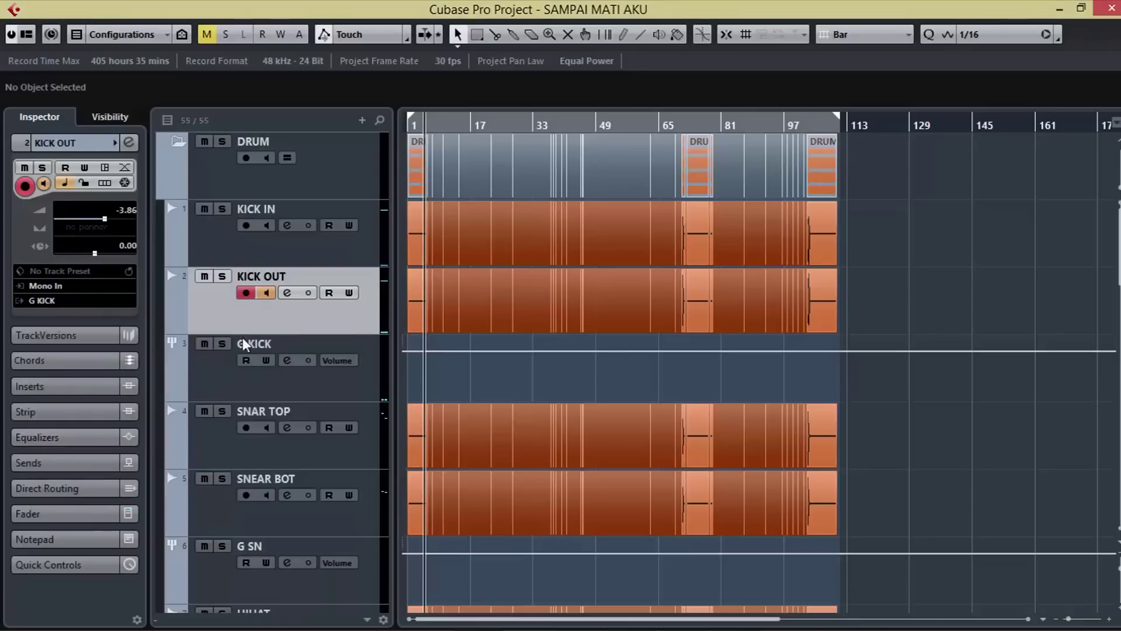
# Solo the G KICK group to check that both kick tracks play through it, and turn the solo off again.
pyautogui.click(224, 345)
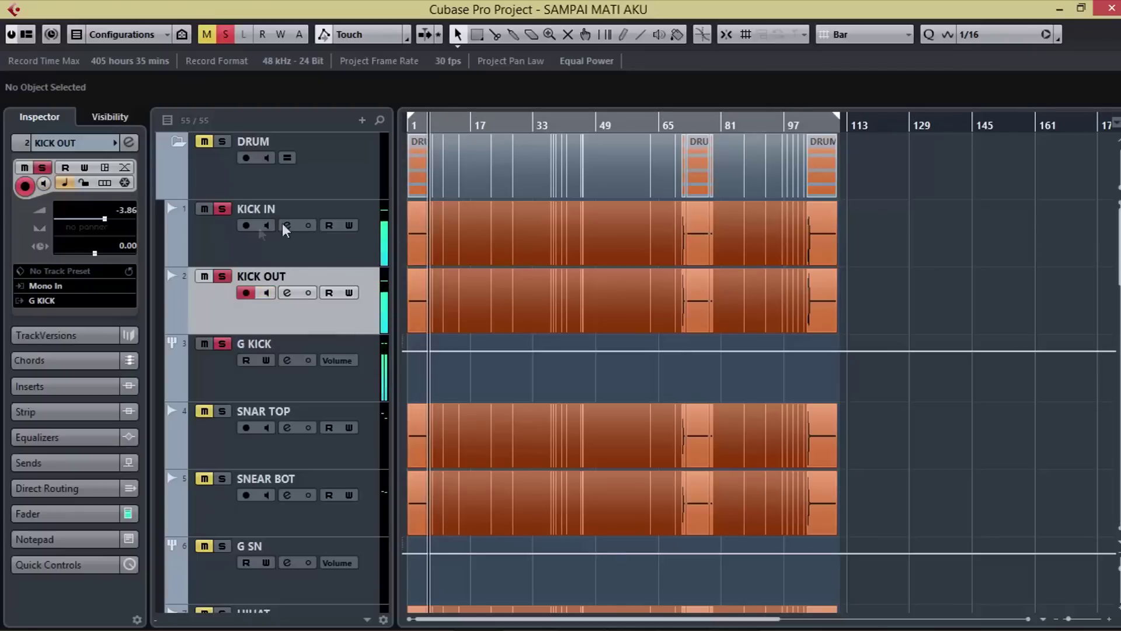
pyautogui.click(222, 345)
# Select the G KICK group and open the MixConsole to view its fader beside the KICK IN and KICK OUT channels.
pyautogui.click(218, 371)
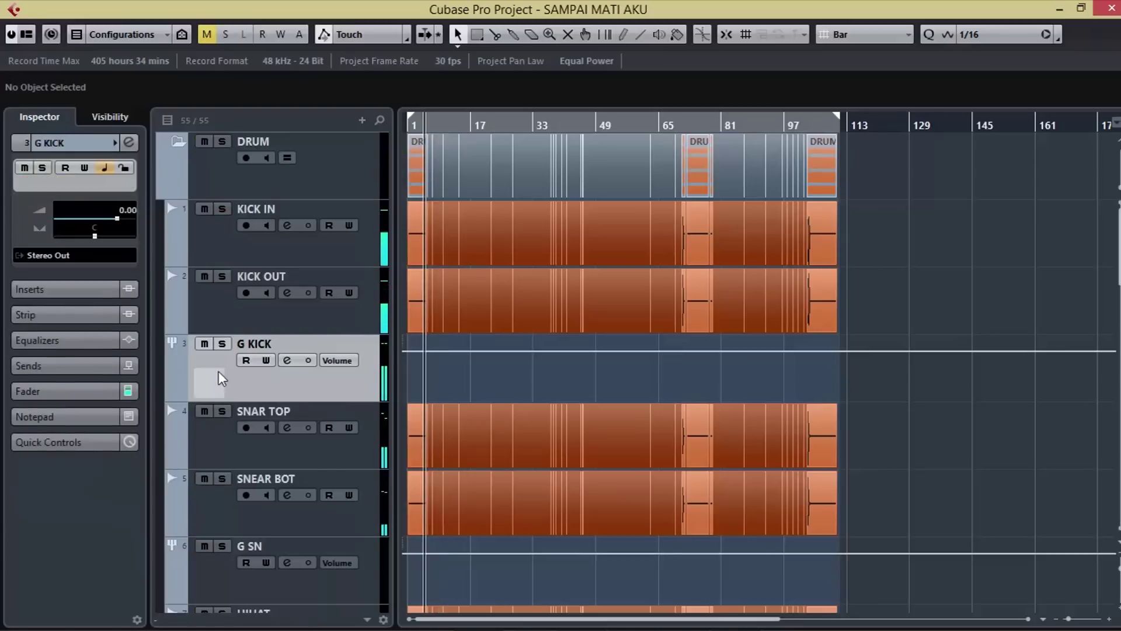
pyautogui.press('F3')
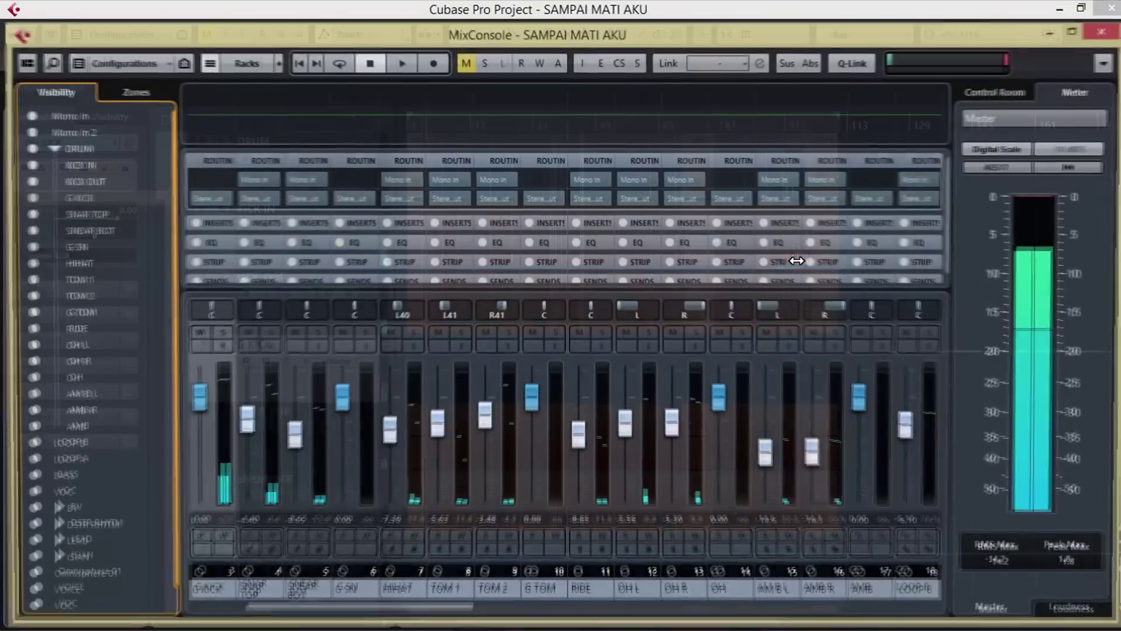
pyautogui.moveTo(345, 611); pyautogui.dragTo(232, 623)
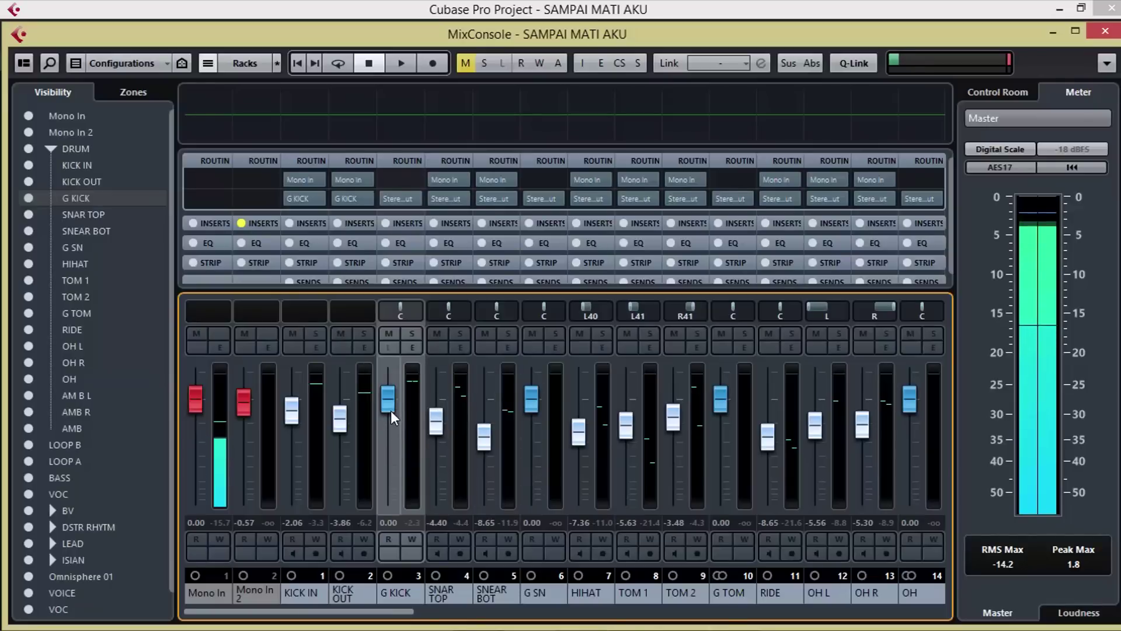
pyautogui.click(556, 199)
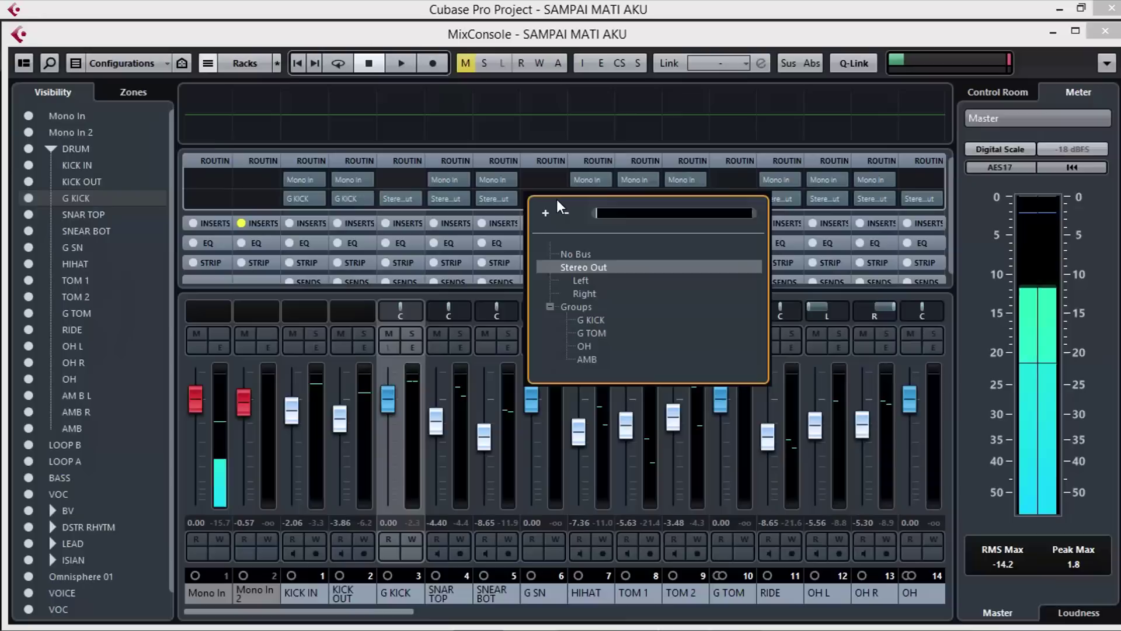
pyautogui.click(565, 39)
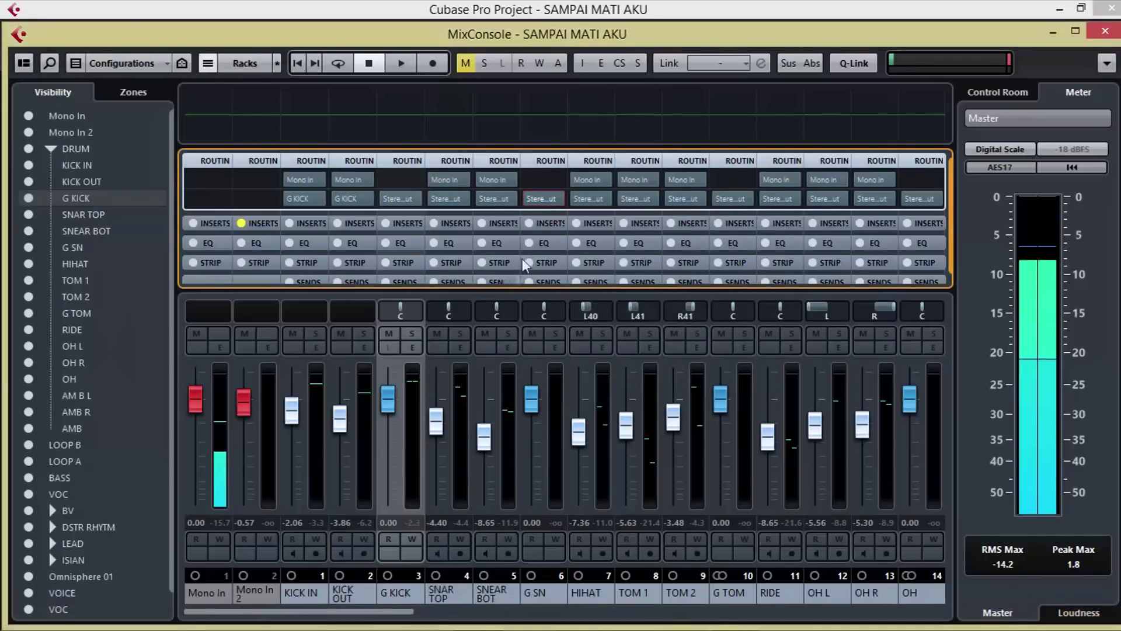
pyautogui.click(556, 197)
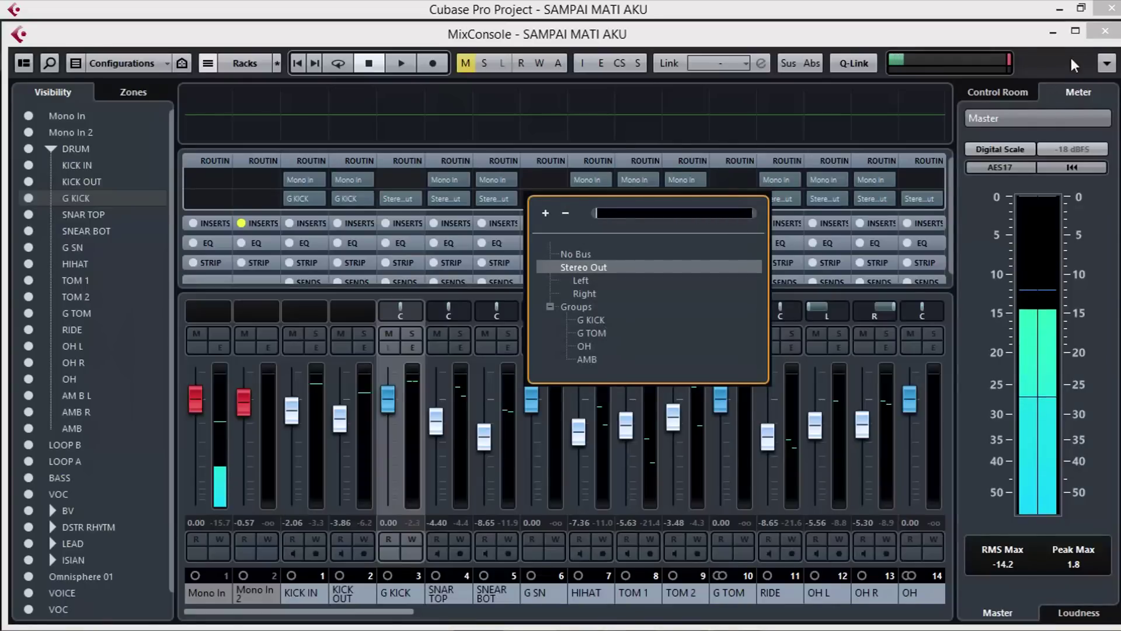
pyautogui.click(1104, 34)
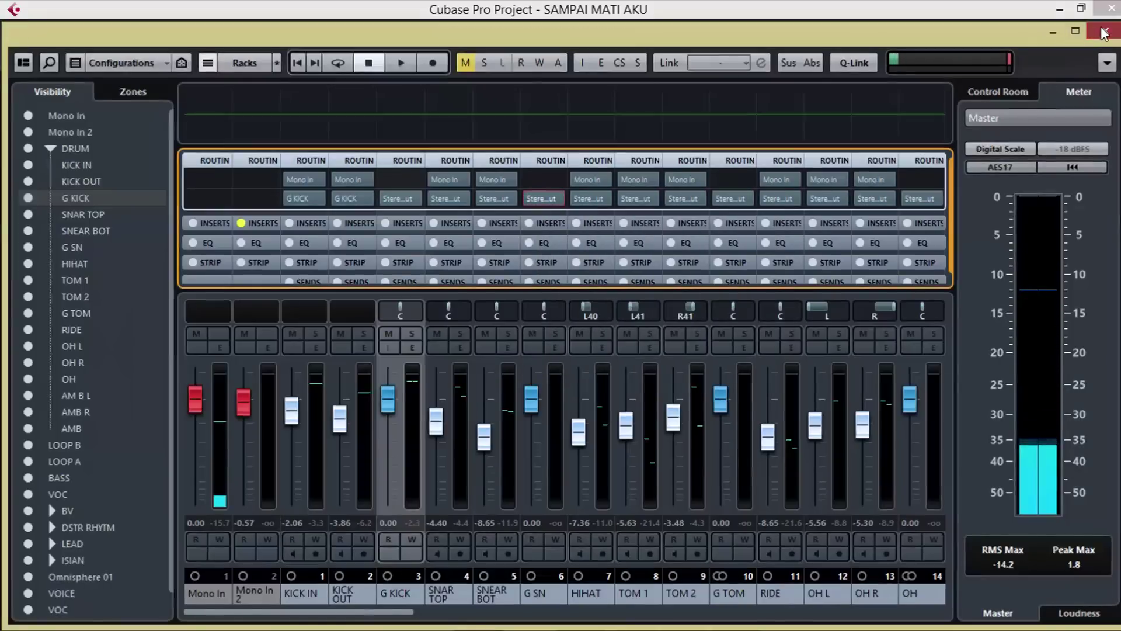
pyautogui.click(1103, 33)
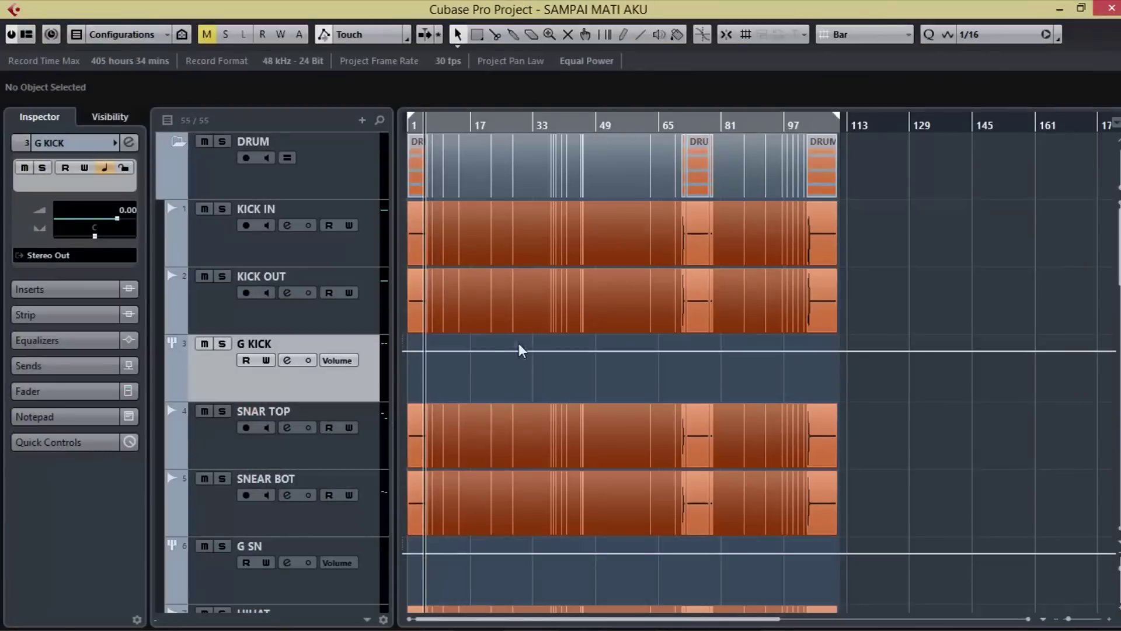
# Select the G SN group and route the outputs of SNAR TOP and SNEAR BOT to it in the MixConsole.
pyautogui.click(284, 455)
pyautogui.click(222, 577)
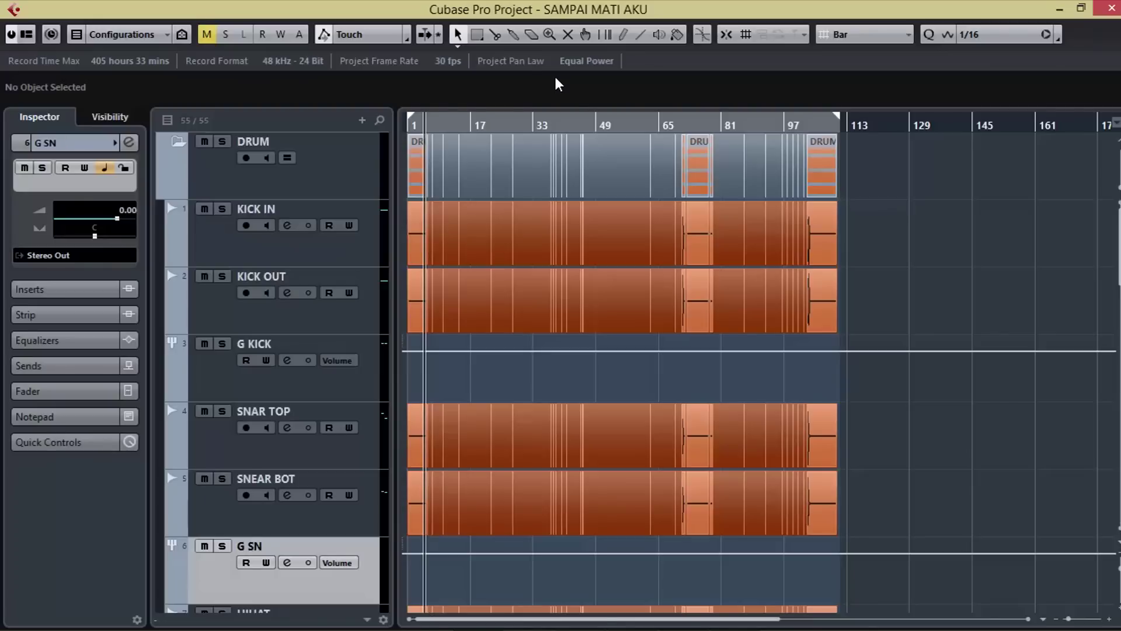
pyautogui.press('F3')
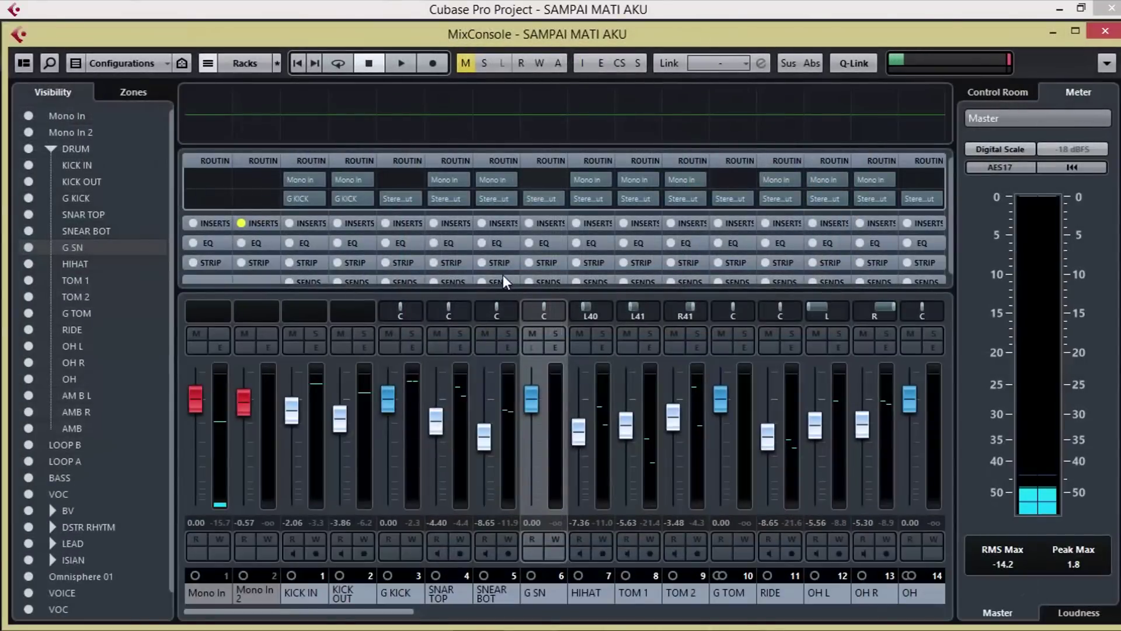
pyautogui.click(462, 201)
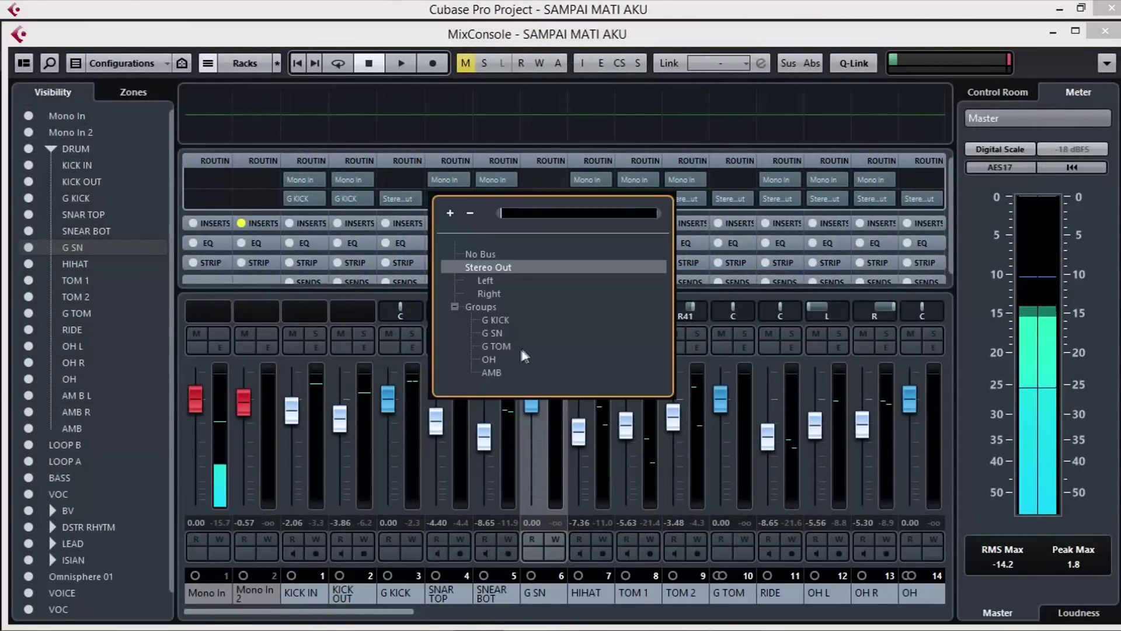
pyautogui.click(509, 334)
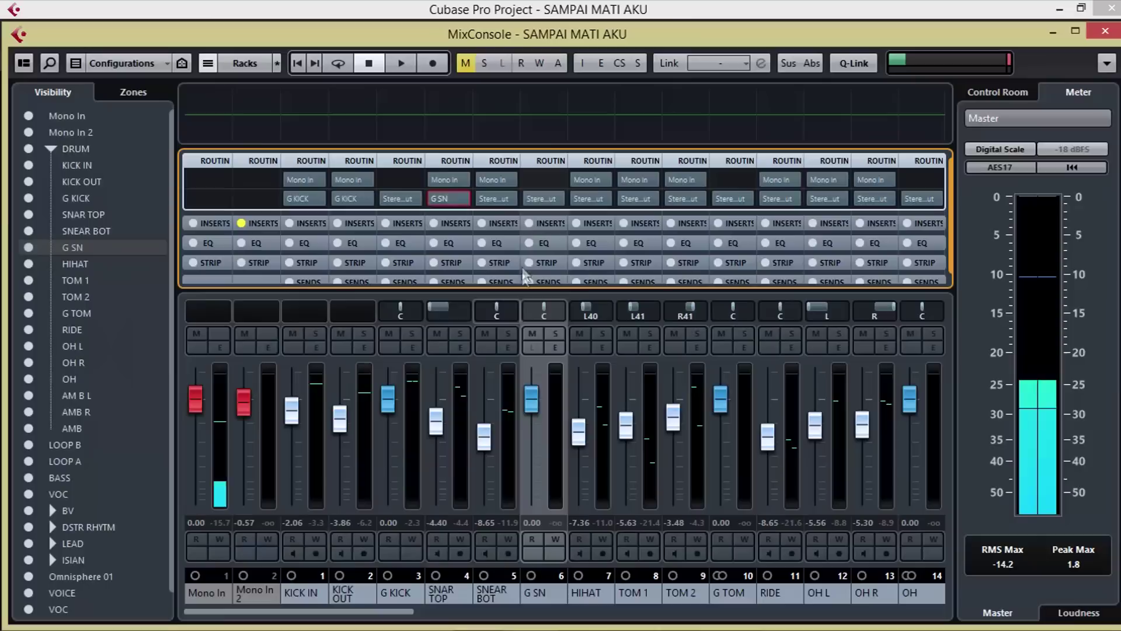
pyautogui.click(510, 200)
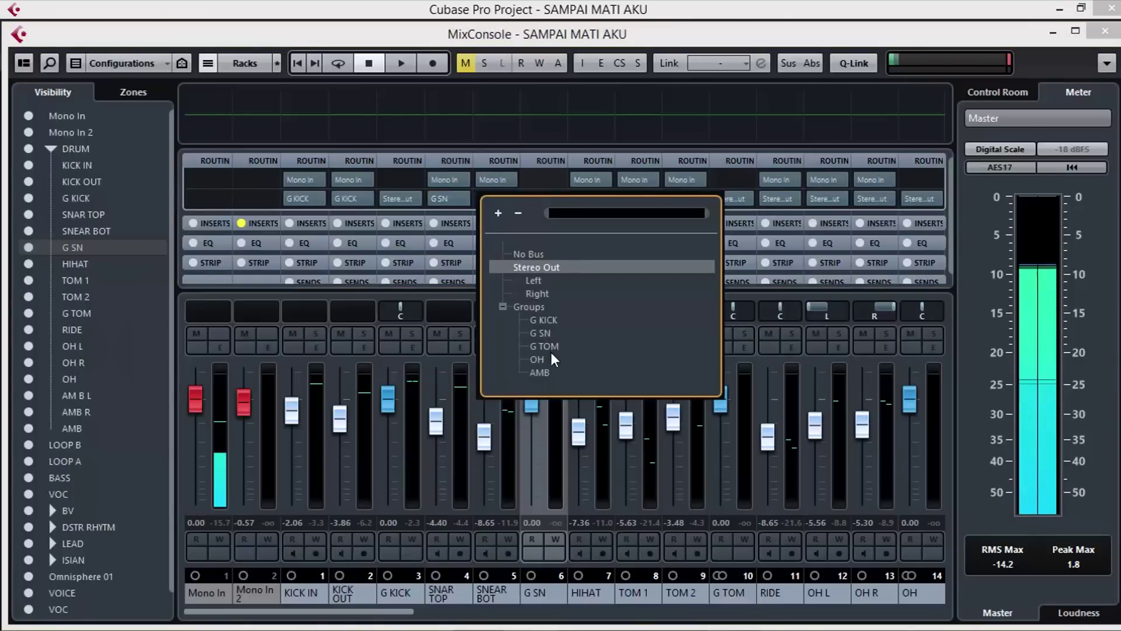
pyautogui.click(554, 333)
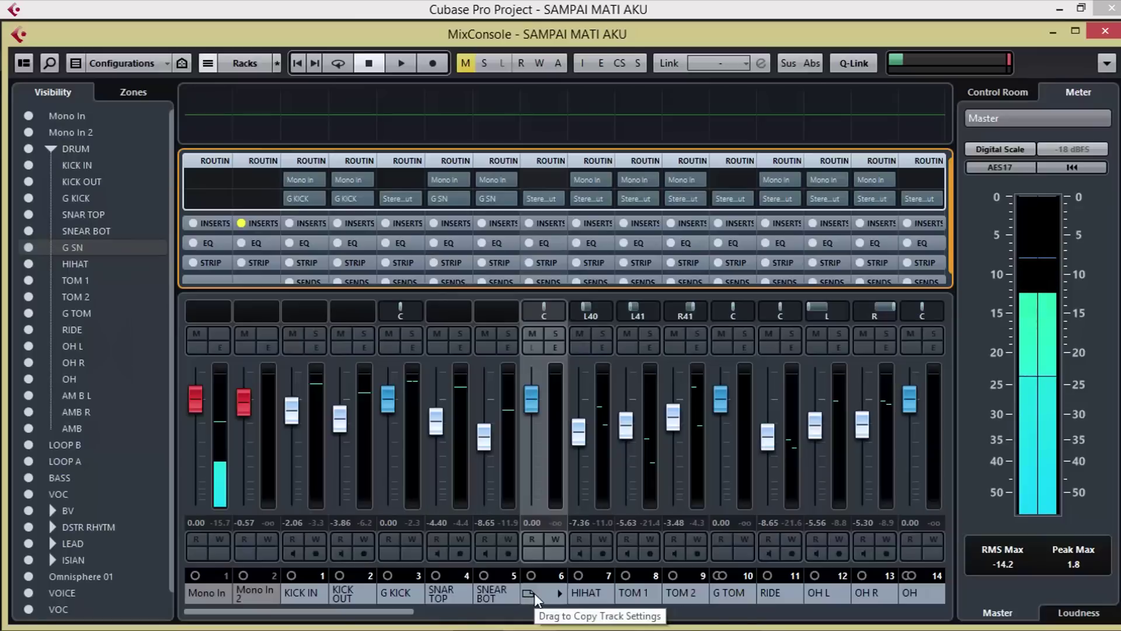
# Solo the G SN group during playback to check that both snare channels feed it, and turn the solo off again.
pyautogui.click(552, 337)
pyautogui.press('space')
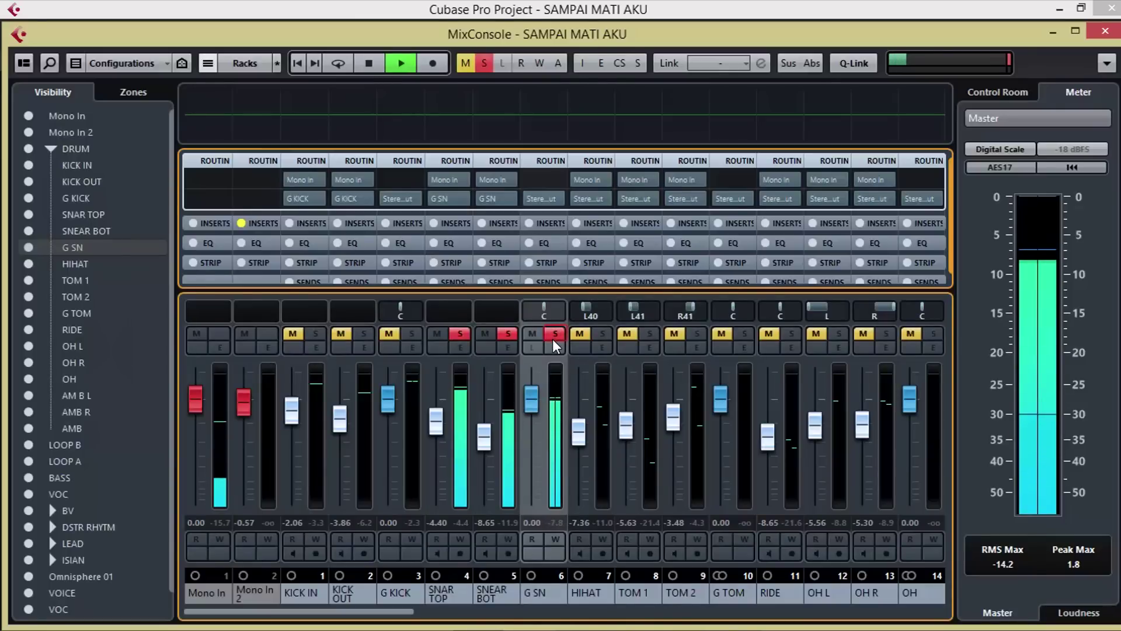
pyautogui.click(555, 333)
pyautogui.press('space')
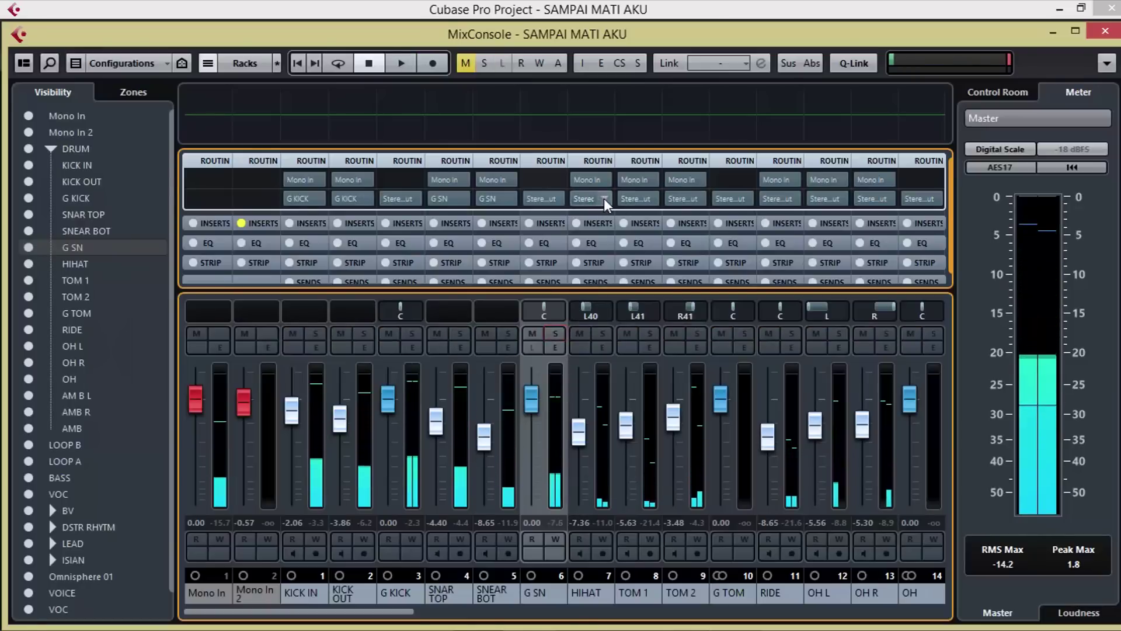
# Route the outputs of the TOM 1 and TOM 2 channels to the G TOM group.
pyautogui.click(651, 199)
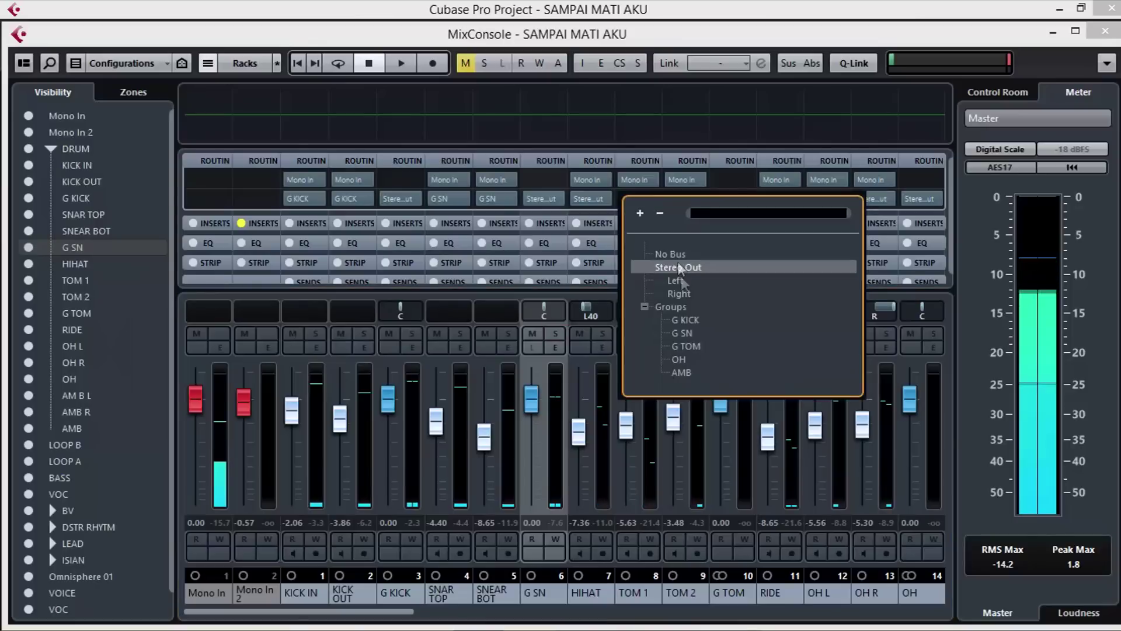
pyautogui.click(691, 345)
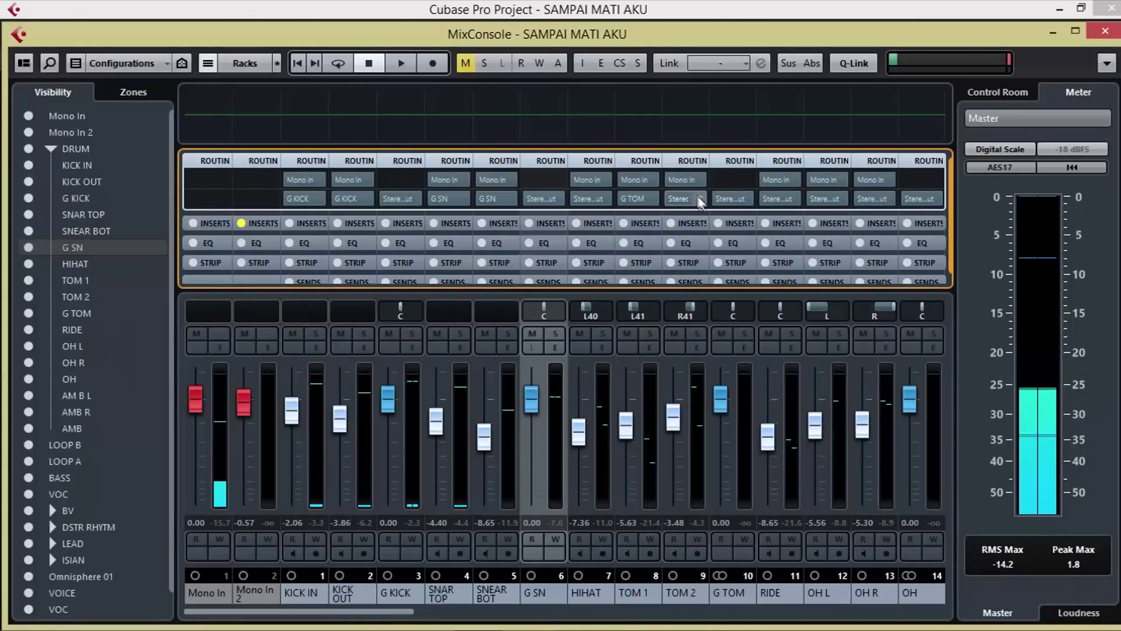
pyautogui.click(703, 199)
pyautogui.click(741, 347)
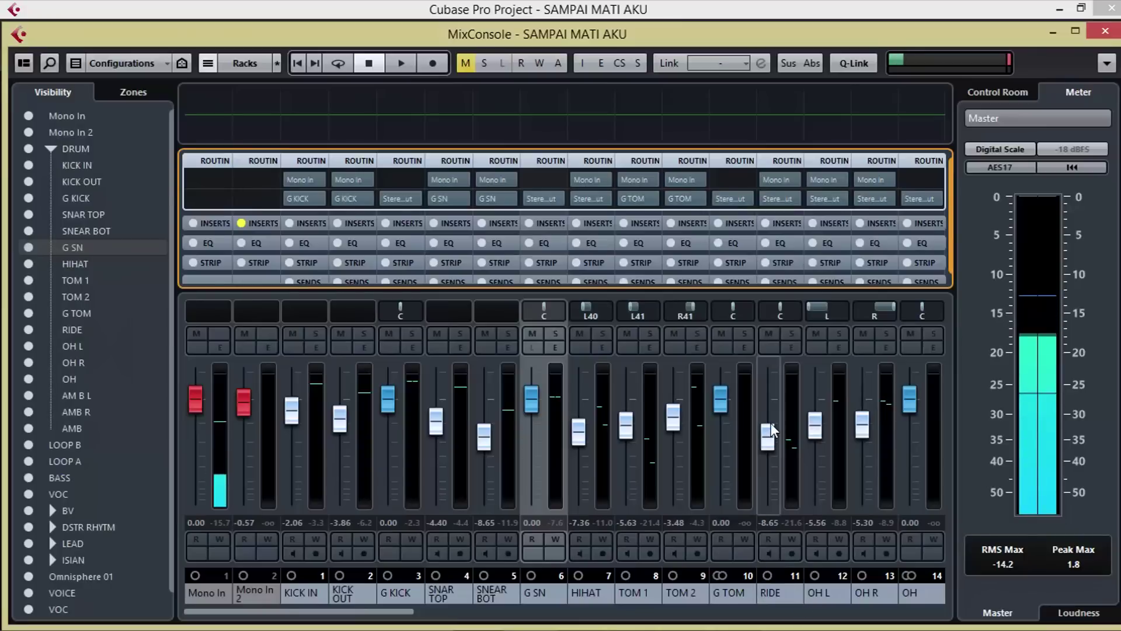
# Route the outputs of the OH L and OH R channels to the OH group.
pyautogui.click(837, 198)
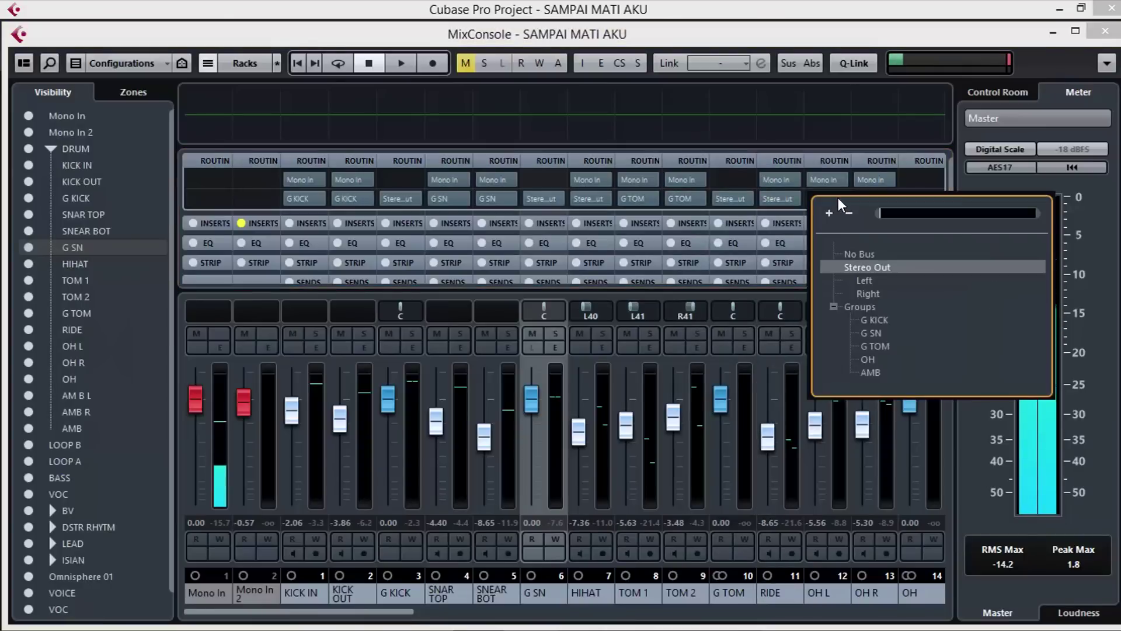
pyautogui.click(868, 359)
pyautogui.click(882, 197)
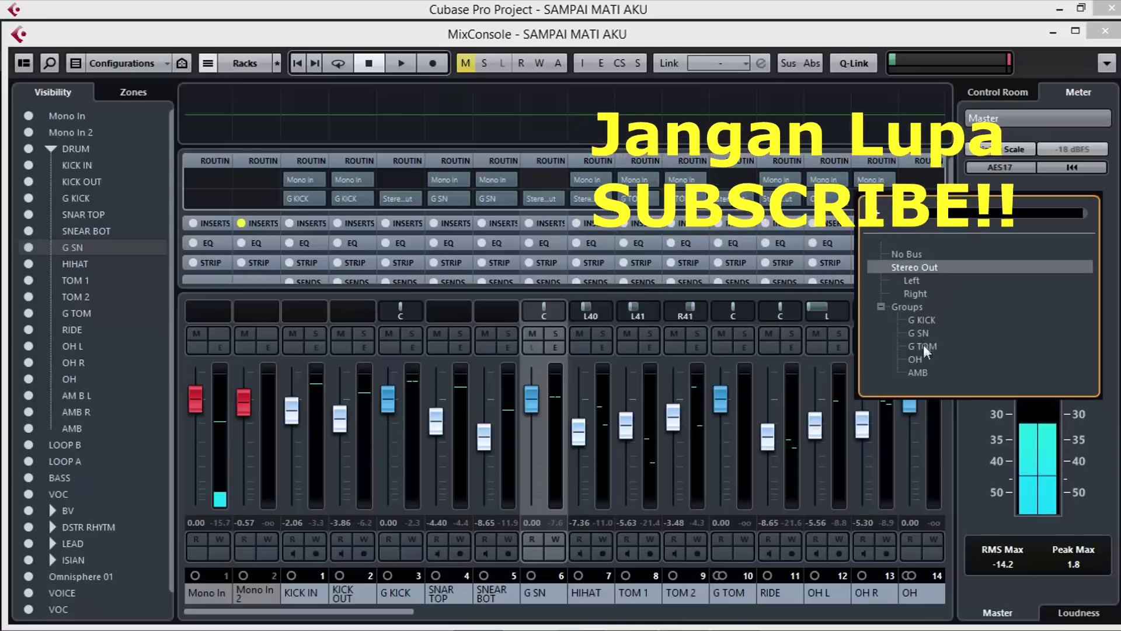
pyautogui.click(926, 360)
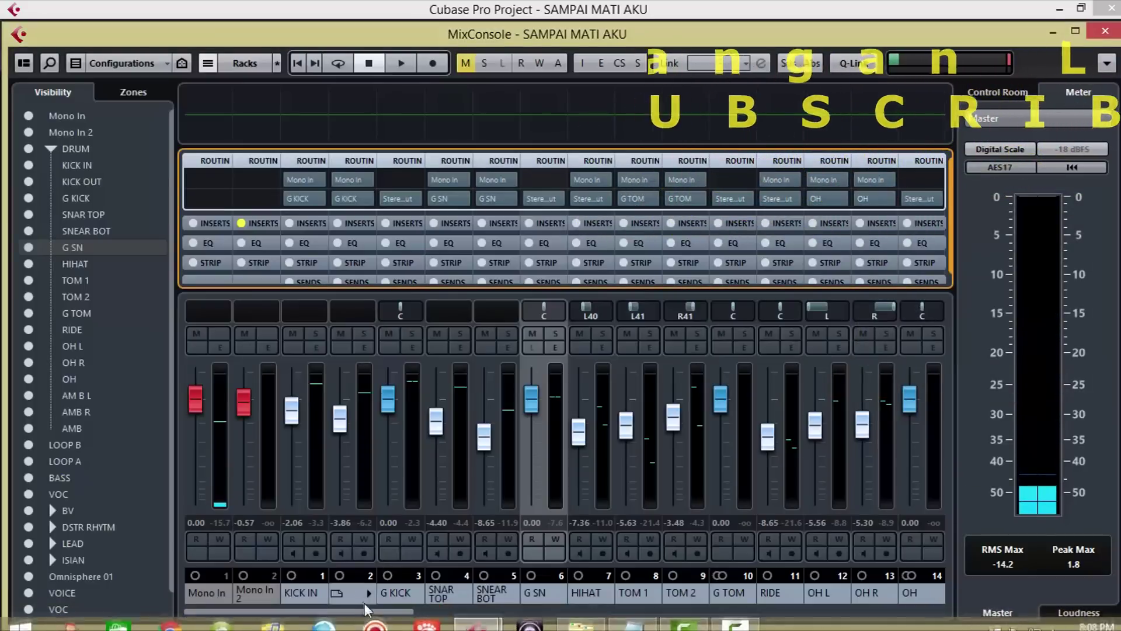
# Route the outputs of the AM B L and AMB R channels to the AMB group, and close the MixConsole.
pyautogui.moveTo(371, 611); pyautogui.dragTo(436, 592)
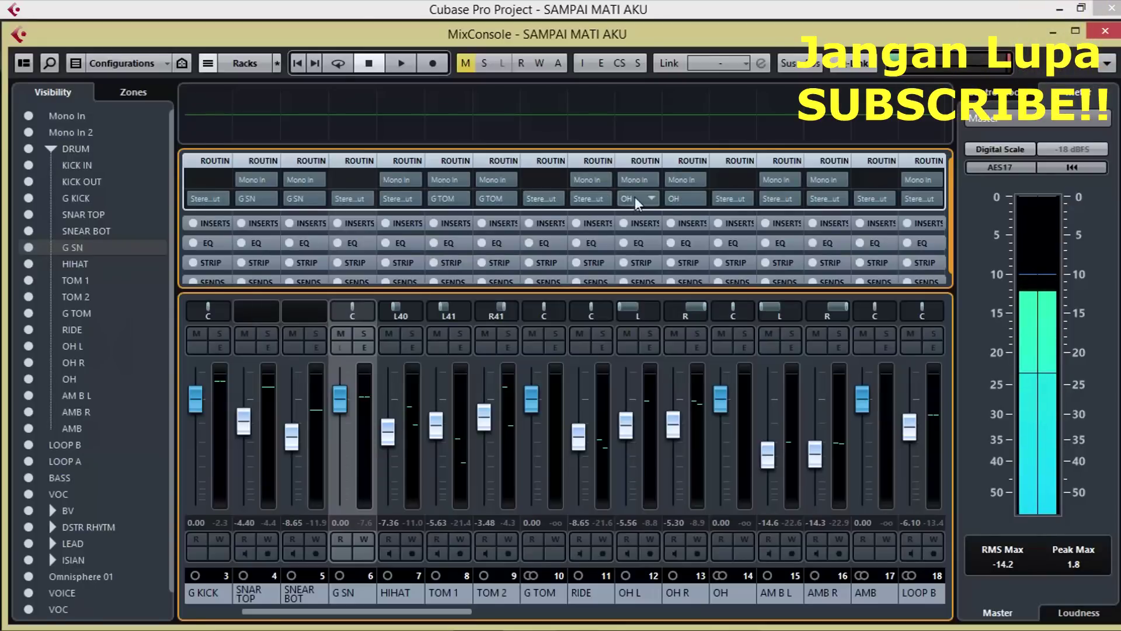
pyautogui.click(792, 198)
pyautogui.click(824, 372)
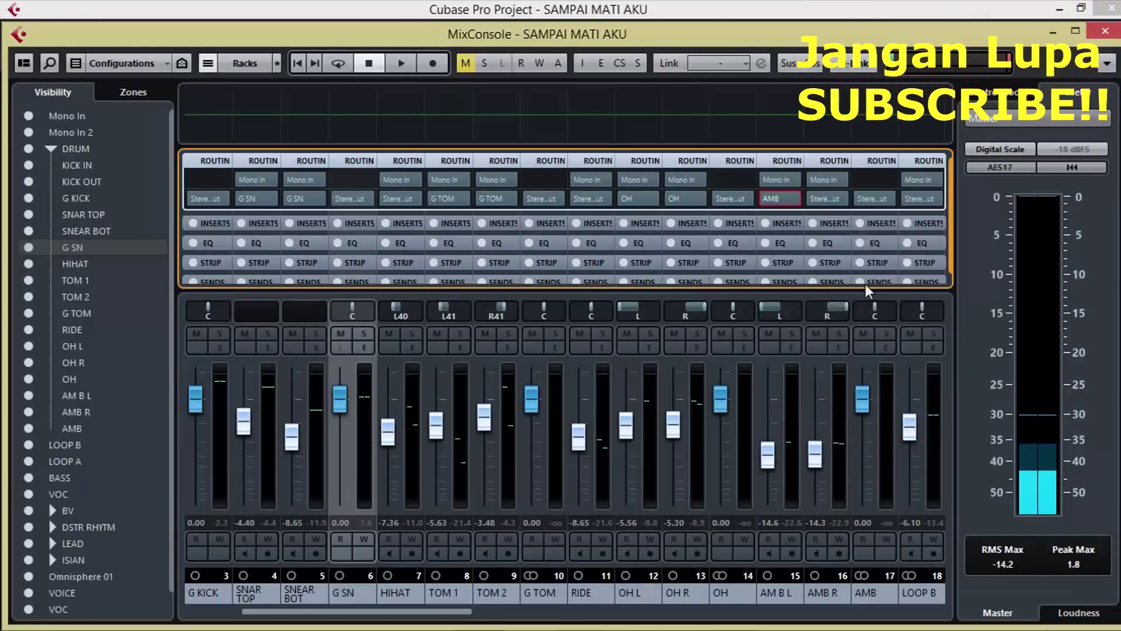
pyautogui.click(846, 199)
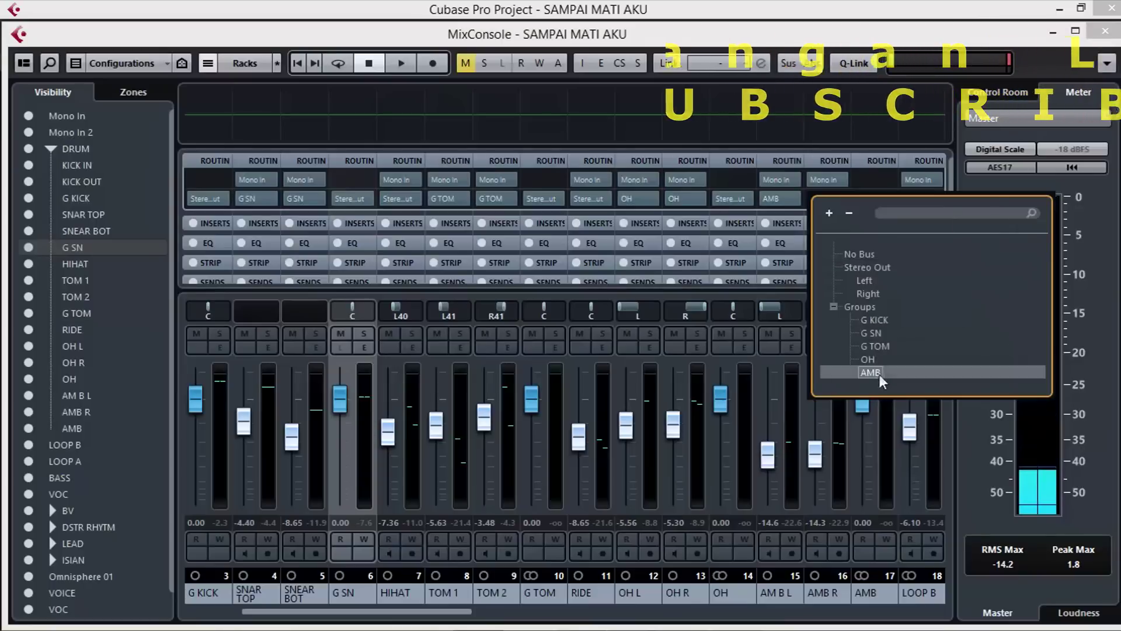
pyautogui.click(878, 373)
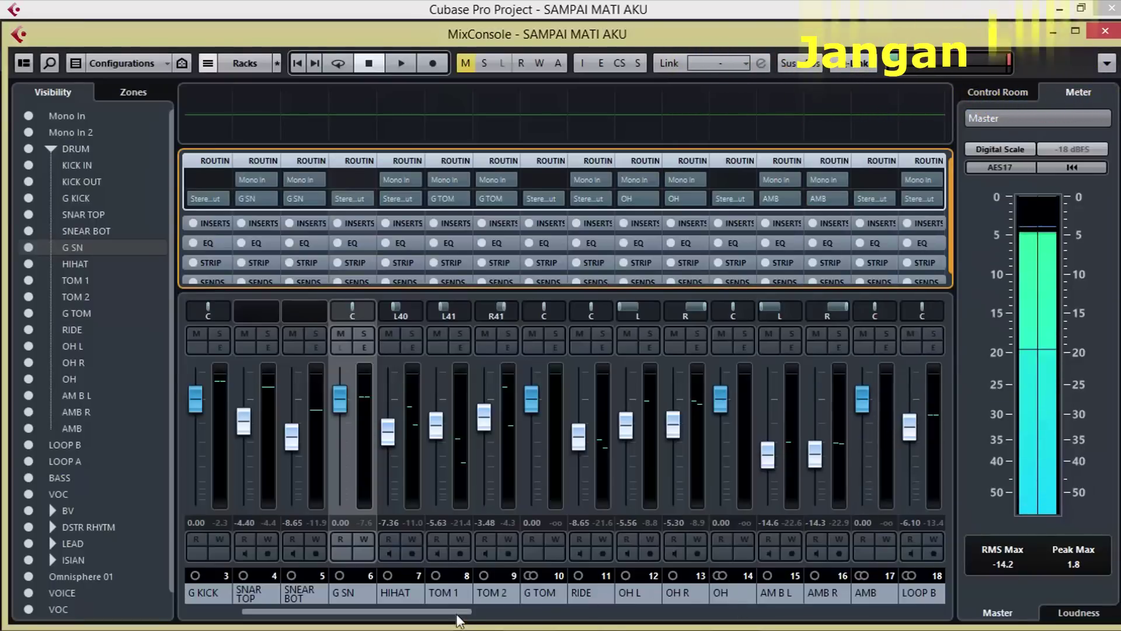
pyautogui.moveTo(446, 611)
pyautogui.mouseDown()
pyautogui.moveTo(483, 611)
pyautogui.moveTo(466, 610)
pyautogui.mouseUp()
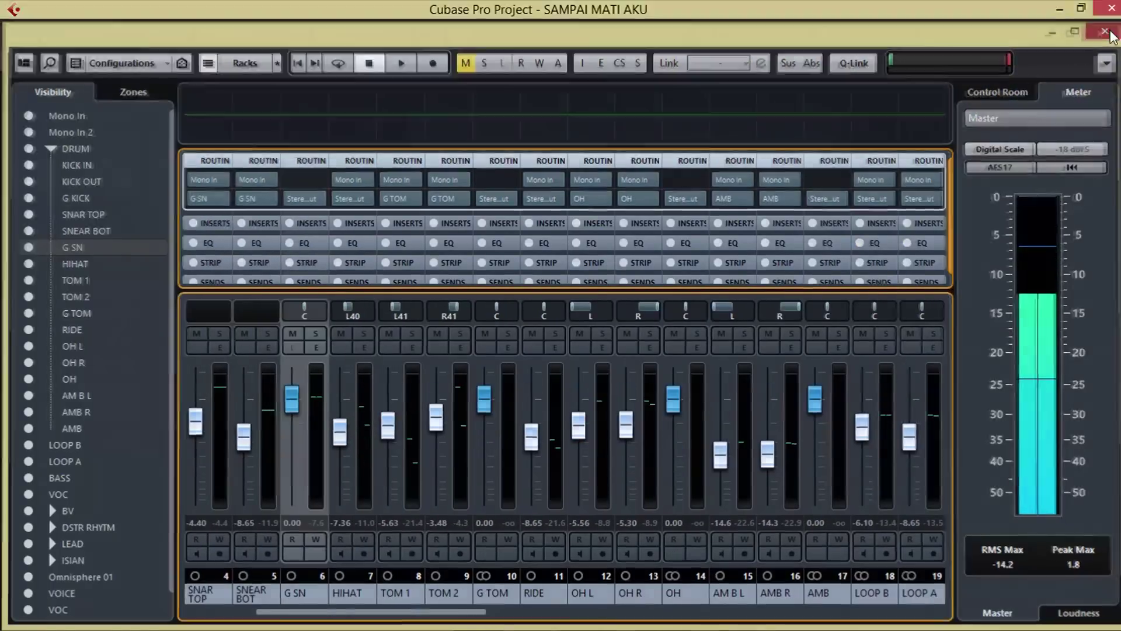
pyautogui.click(1115, 30)
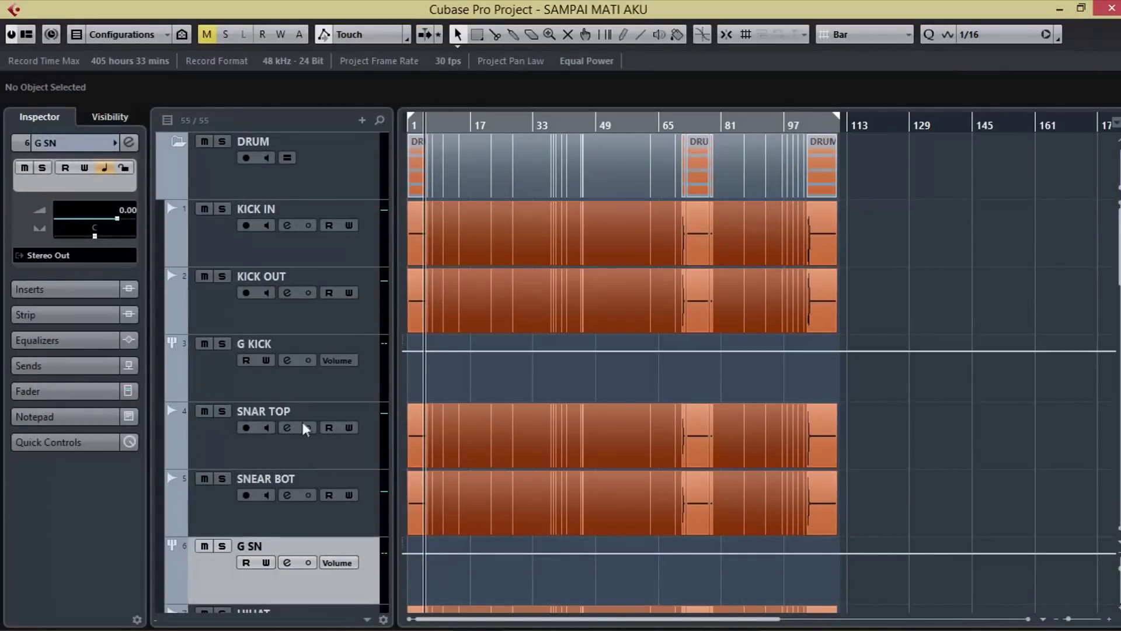
# Solo the G SN group, view its channel settings with the equalizer, close them and turn the solo off.
pyautogui.scroll(-2, 348, 467)
pyautogui.click(258, 365)
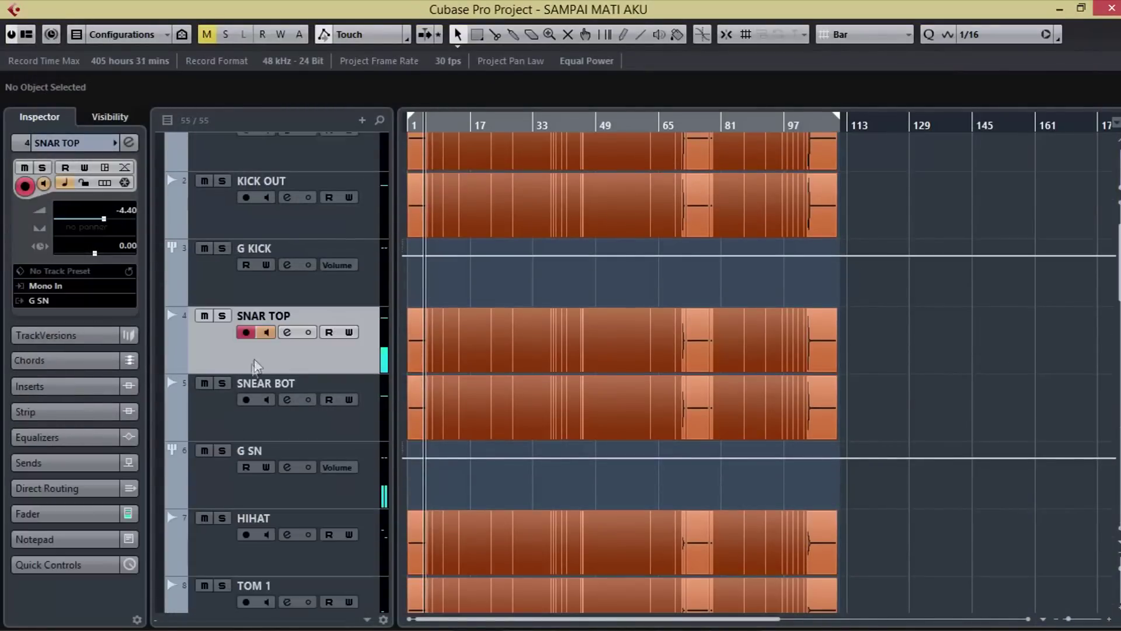
pyautogui.click(228, 493)
pyautogui.click(222, 450)
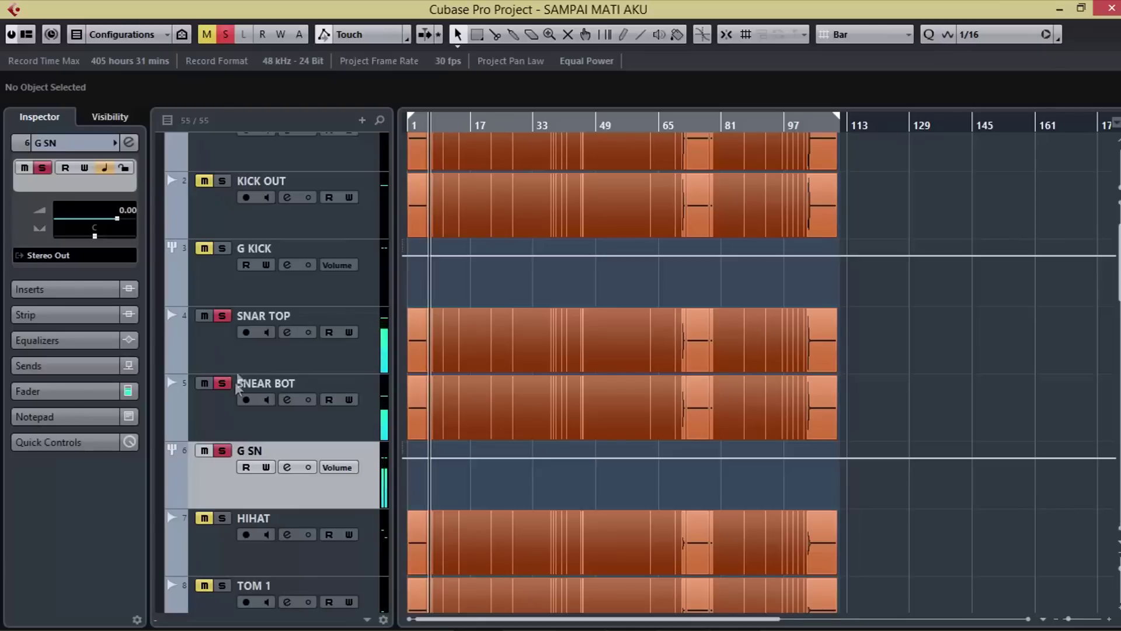
pyautogui.click(287, 467)
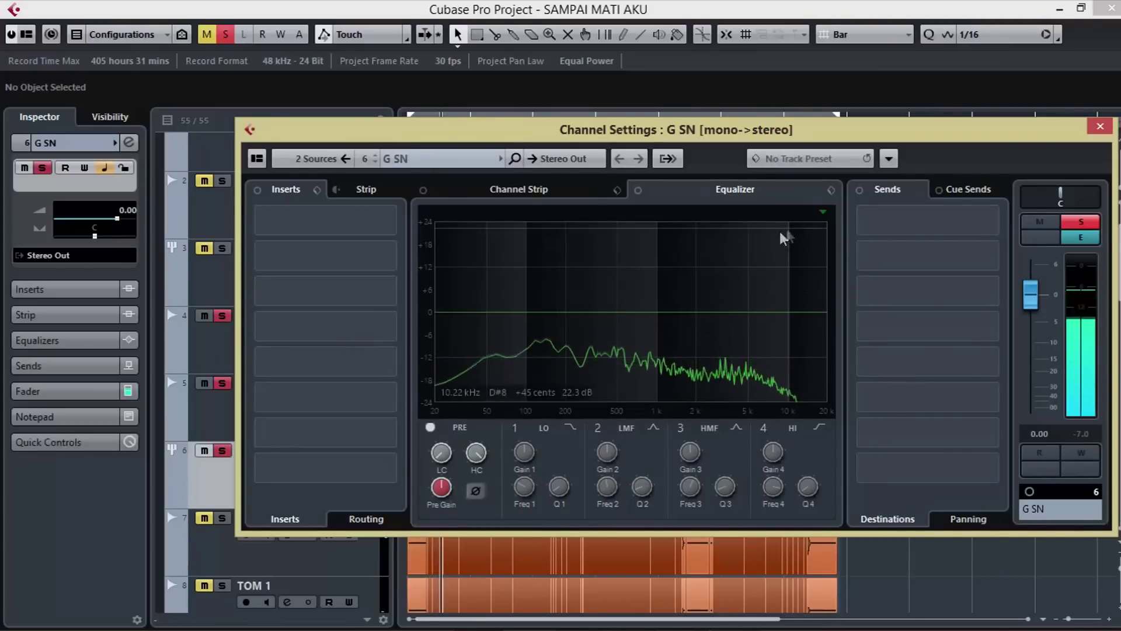
pyautogui.click(1100, 127)
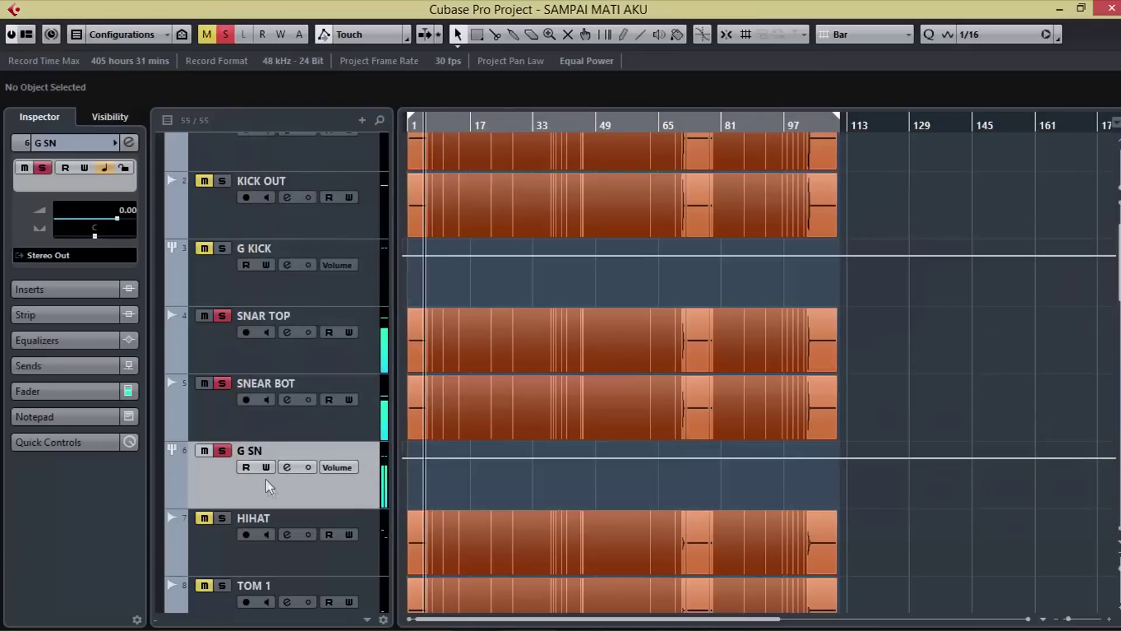
pyautogui.click(223, 451)
# Add one stereo group channel track named G DRUM below the AMB group, with its output routed to Stereo Out.
pyautogui.scroll(-5, 362, 485)
pyautogui.scroll(-6, 320, 497)
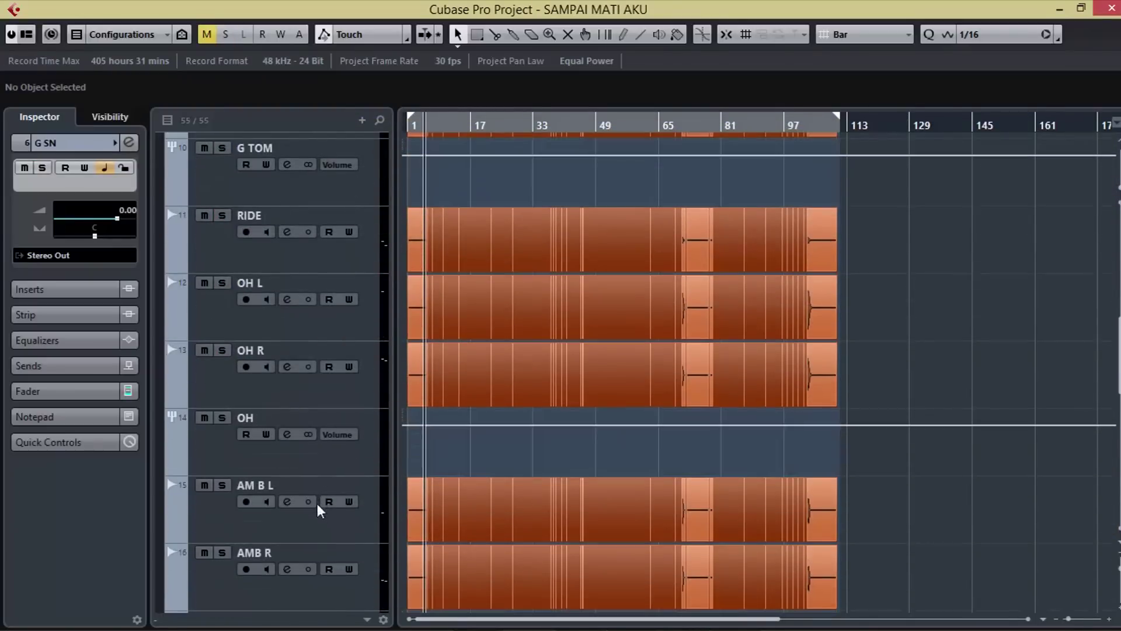
pyautogui.scroll(9, 318, 484)
pyautogui.scroll(2, 317, 406)
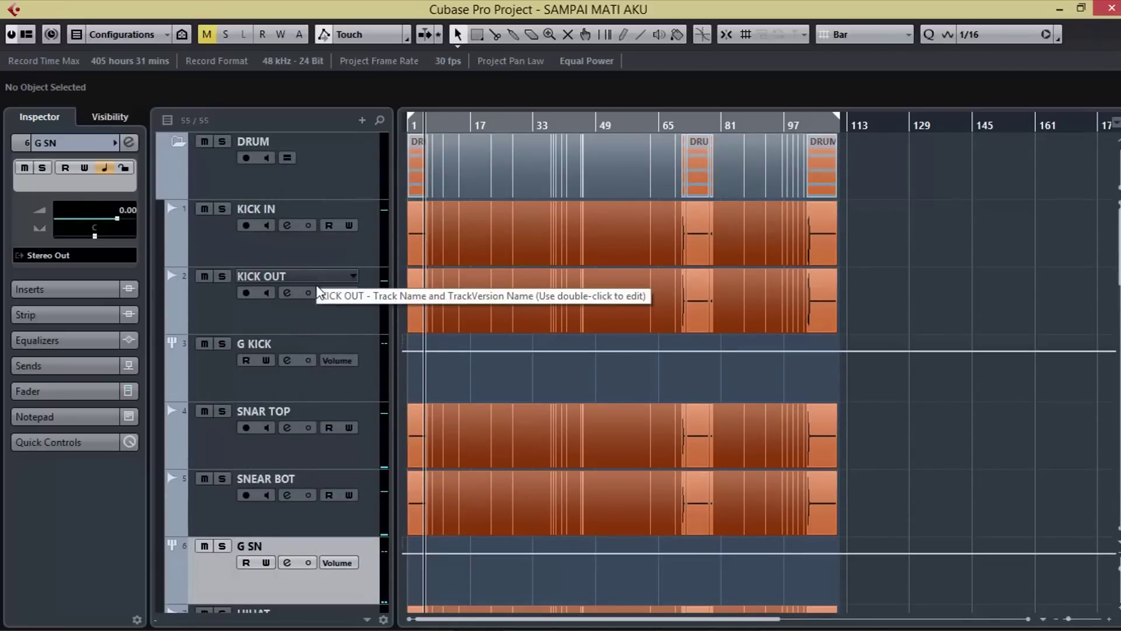
pyautogui.scroll(-3, 317, 292)
pyautogui.scroll(-6, 317, 310)
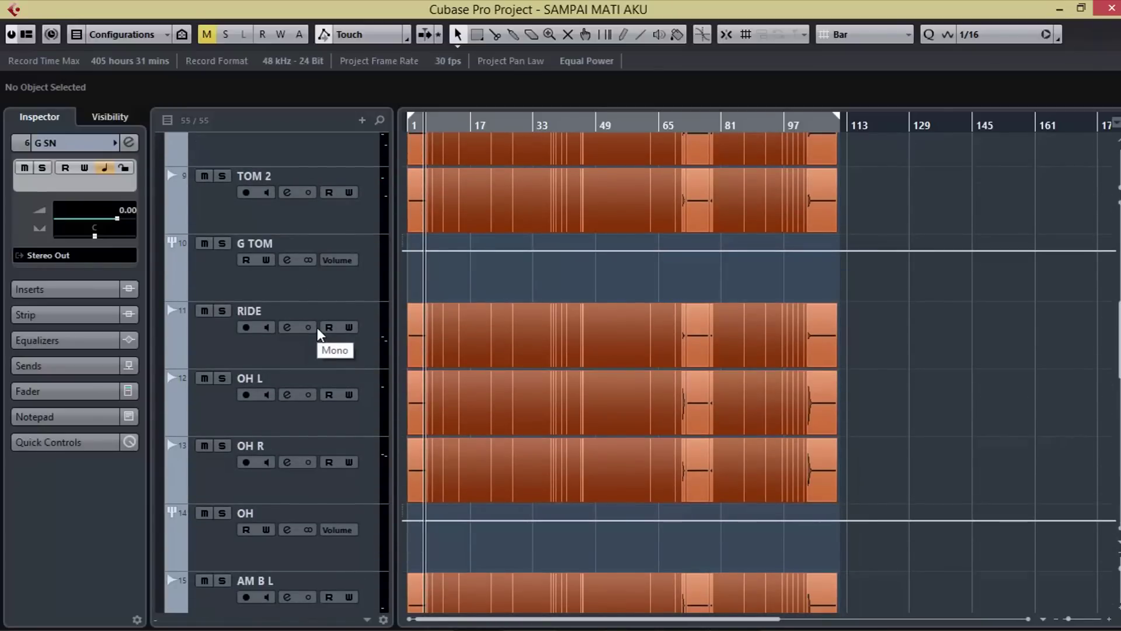
pyautogui.scroll(-4, 320, 334)
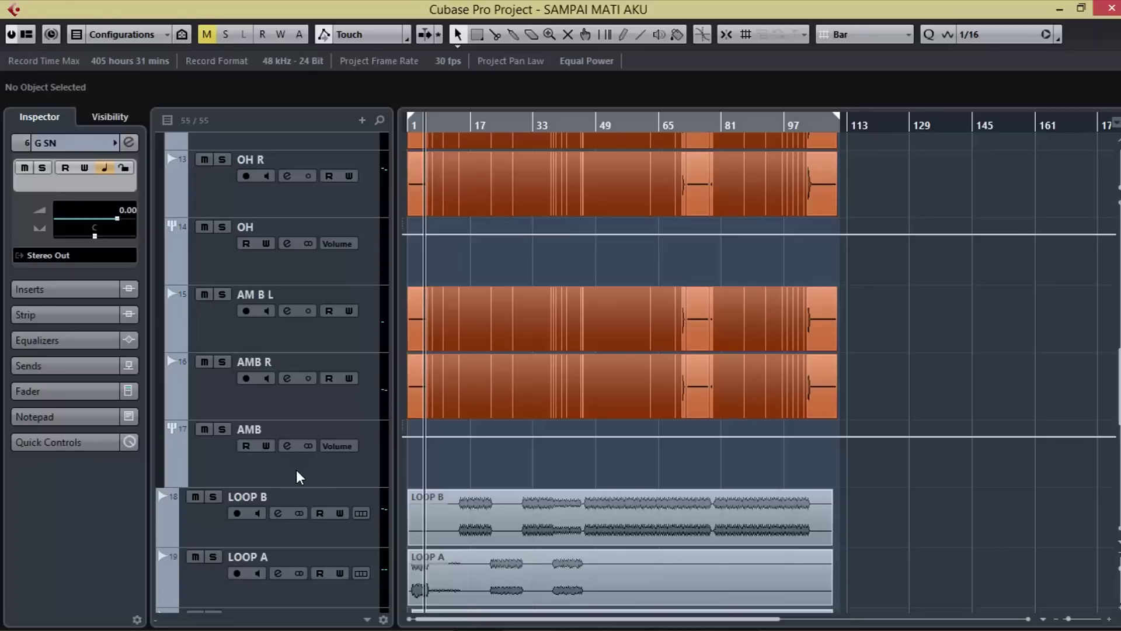
pyautogui.rightClick(297, 472)
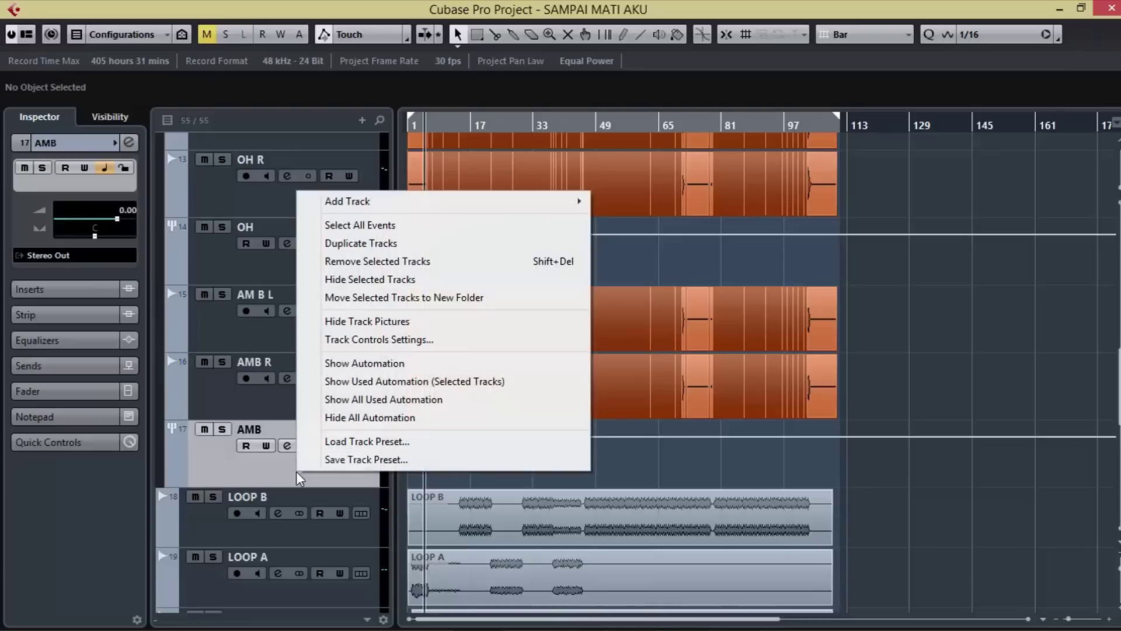
pyautogui.moveTo(451, 208)
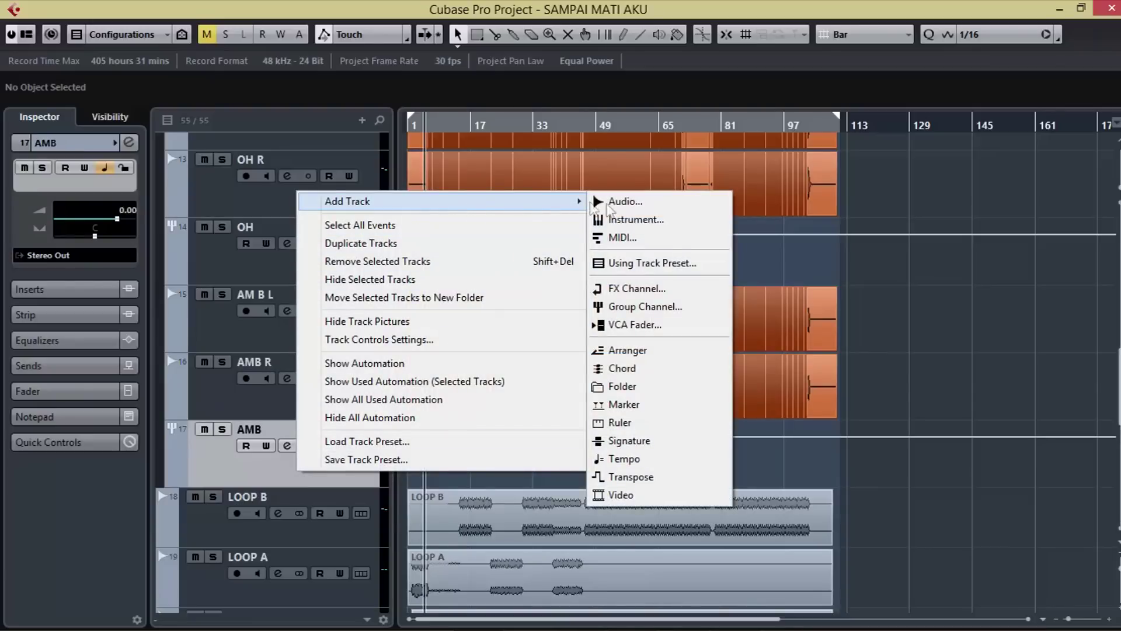
pyautogui.click(645, 307)
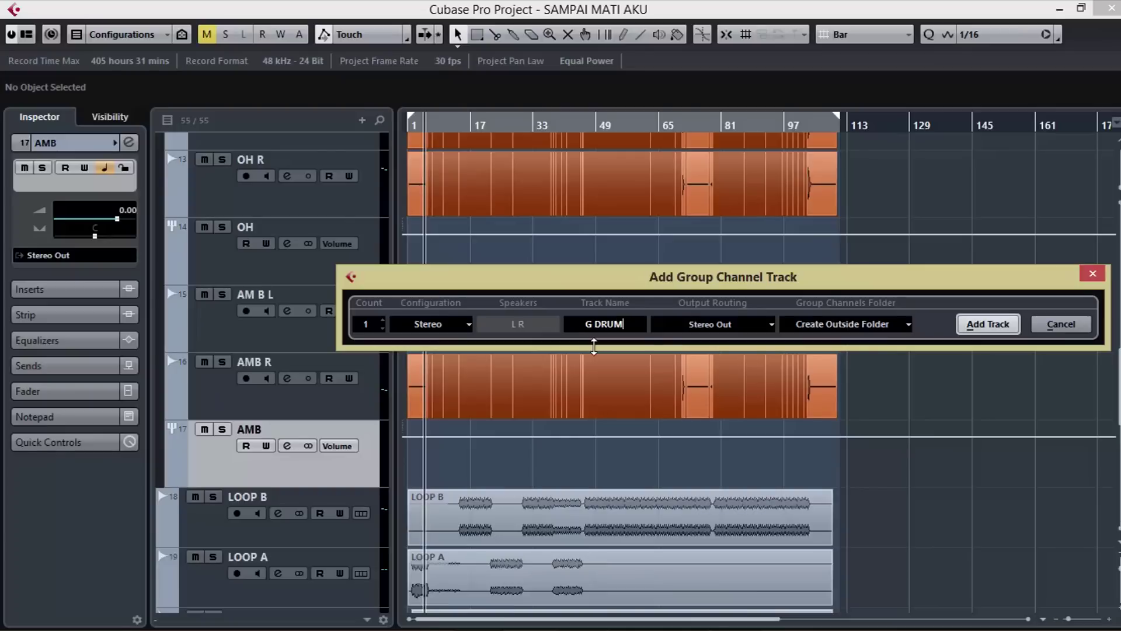
pyautogui.press('Return')
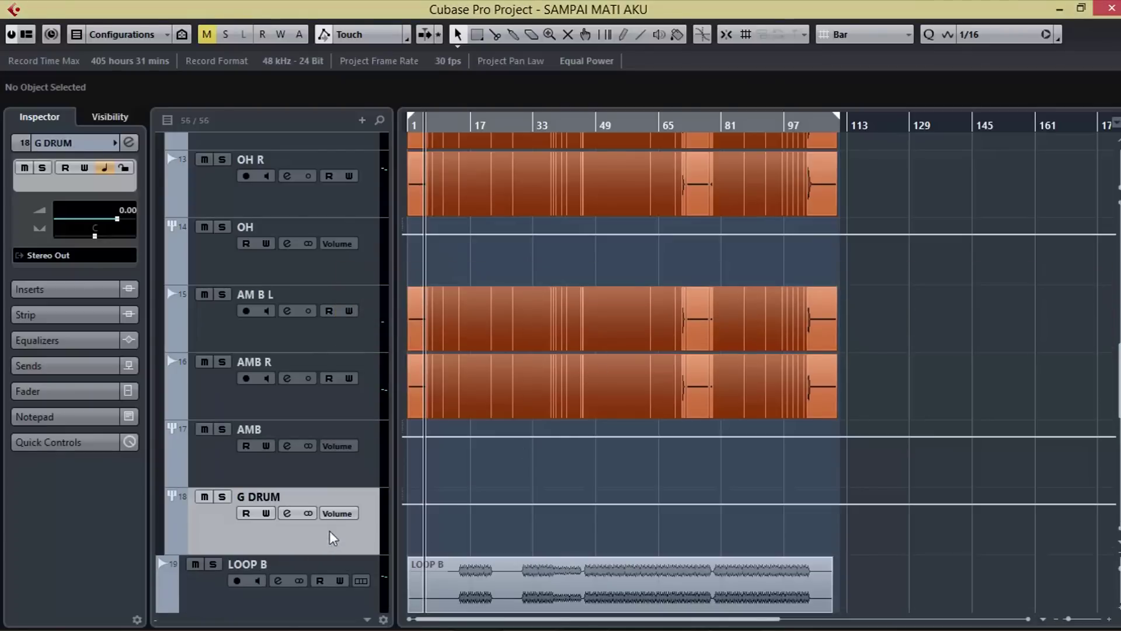
# Open the MixConsole and route the outputs of the G KICK and G SN groups to the G DRUM group.
pyautogui.scroll(10, 312, 374)
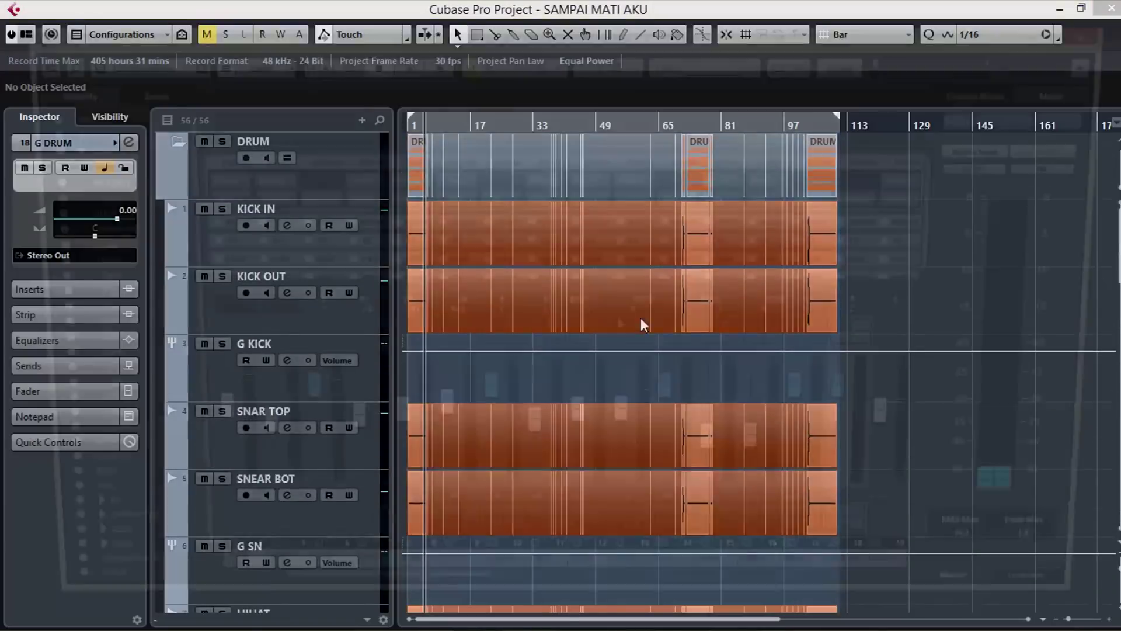
pyautogui.press('F3')
pyautogui.moveTo(308, 611); pyautogui.dragTo(239, 611)
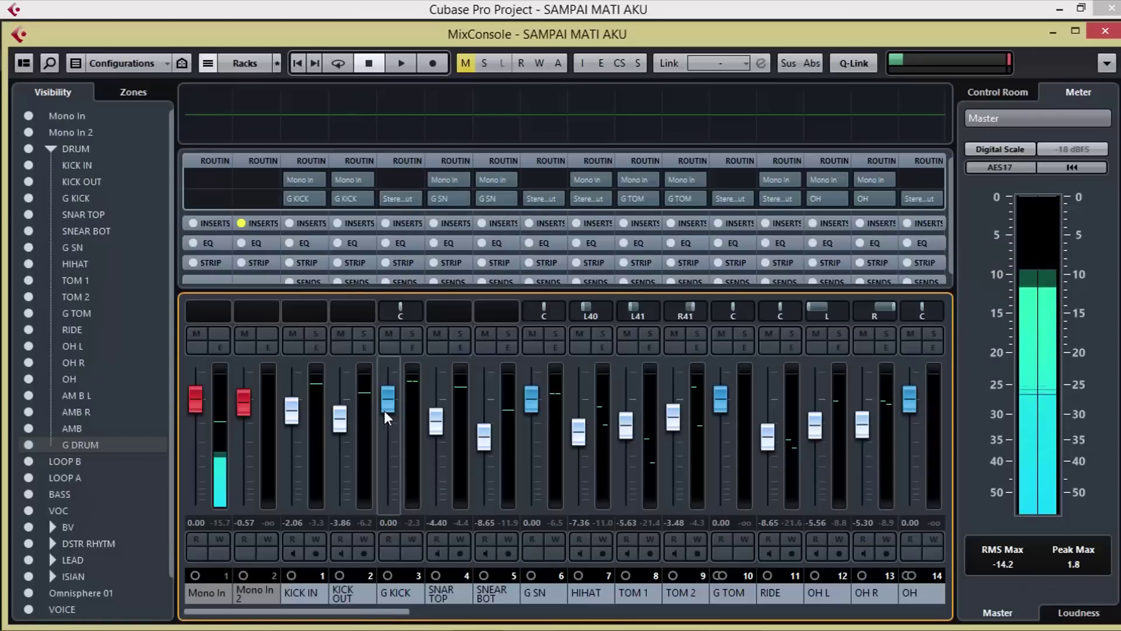
pyautogui.click(412, 201)
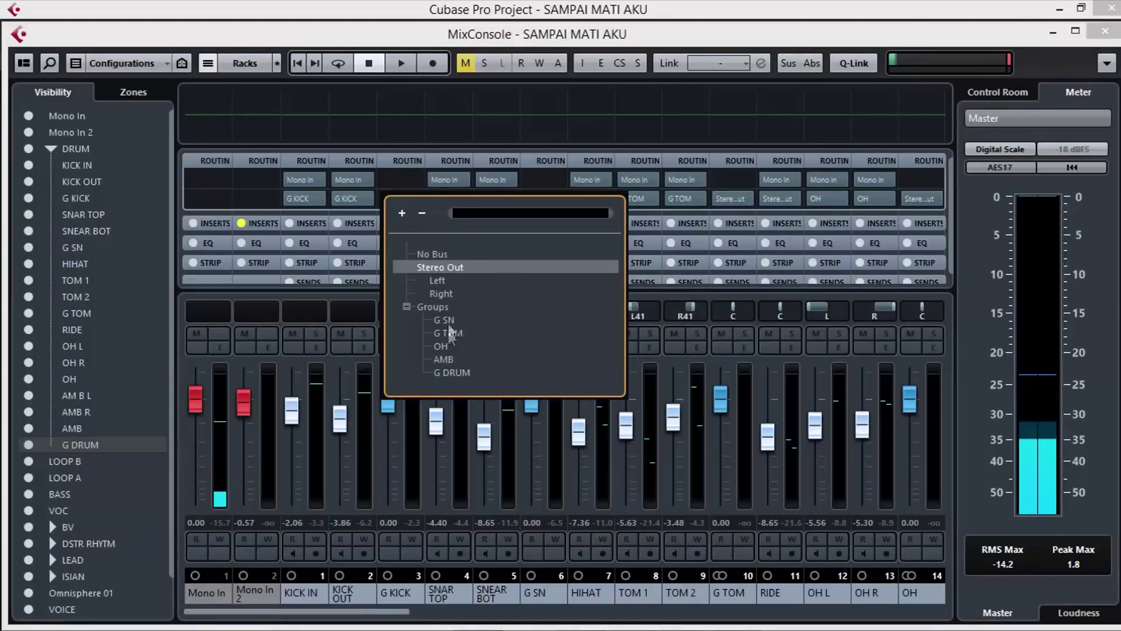
pyautogui.click(451, 373)
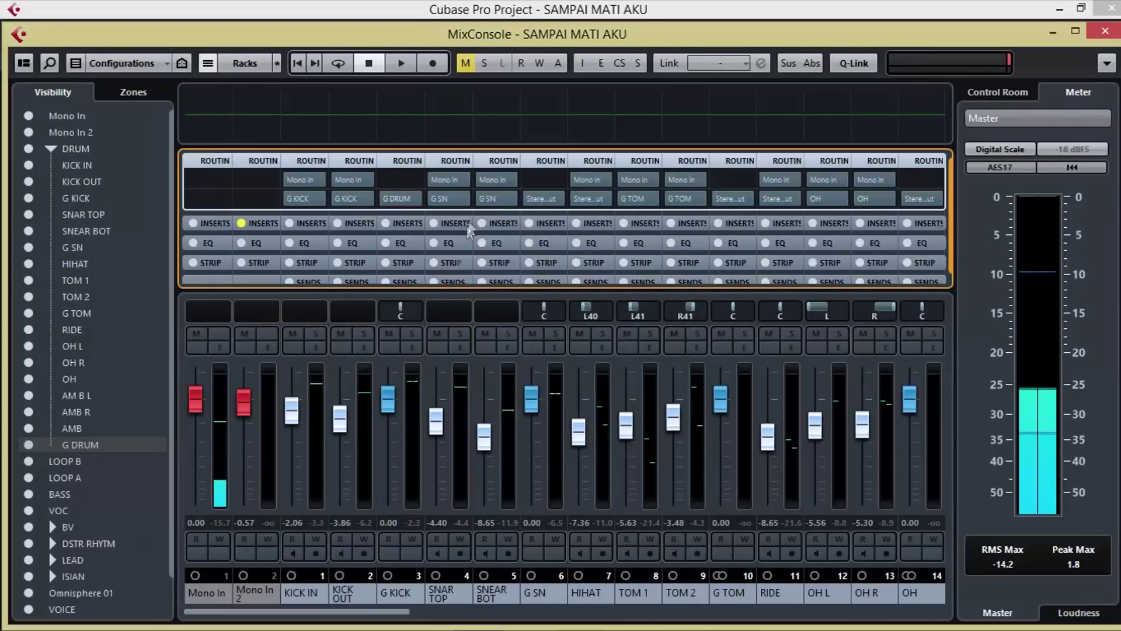
pyautogui.click(555, 198)
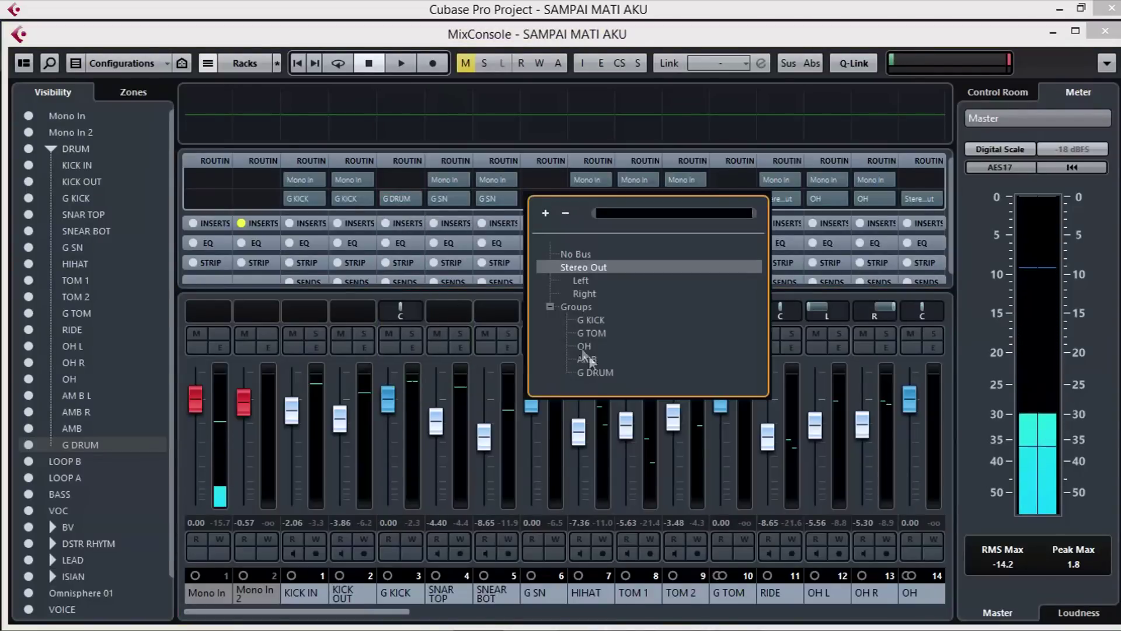
pyautogui.click(596, 371)
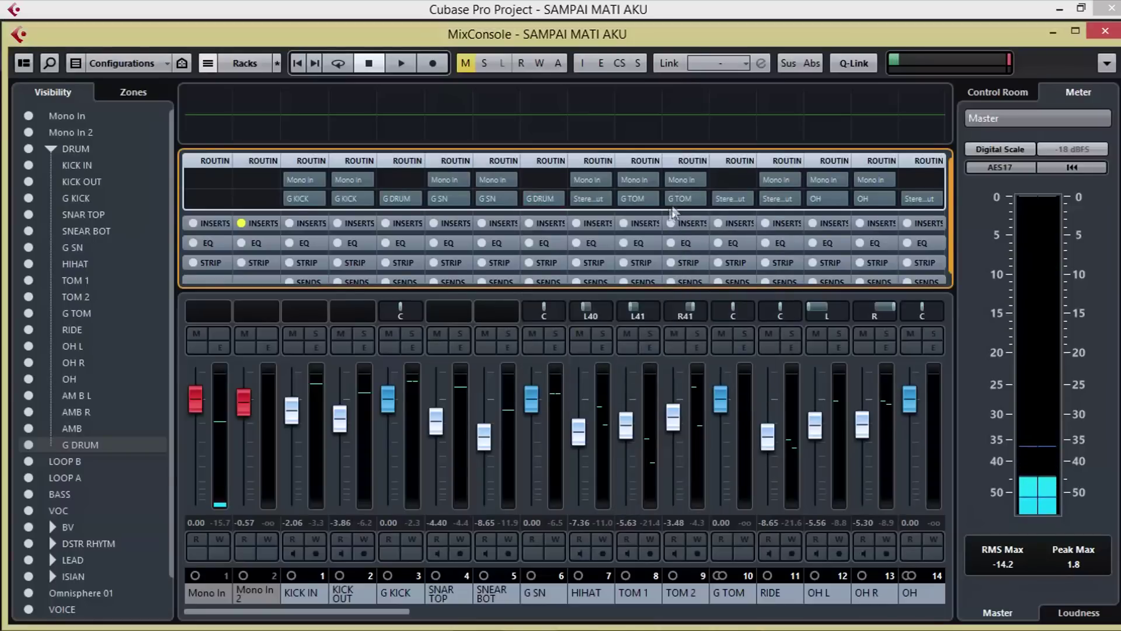
# Route the outputs of the G TOM, OH and AMB groups to the G DRUM group.
pyautogui.click(747, 199)
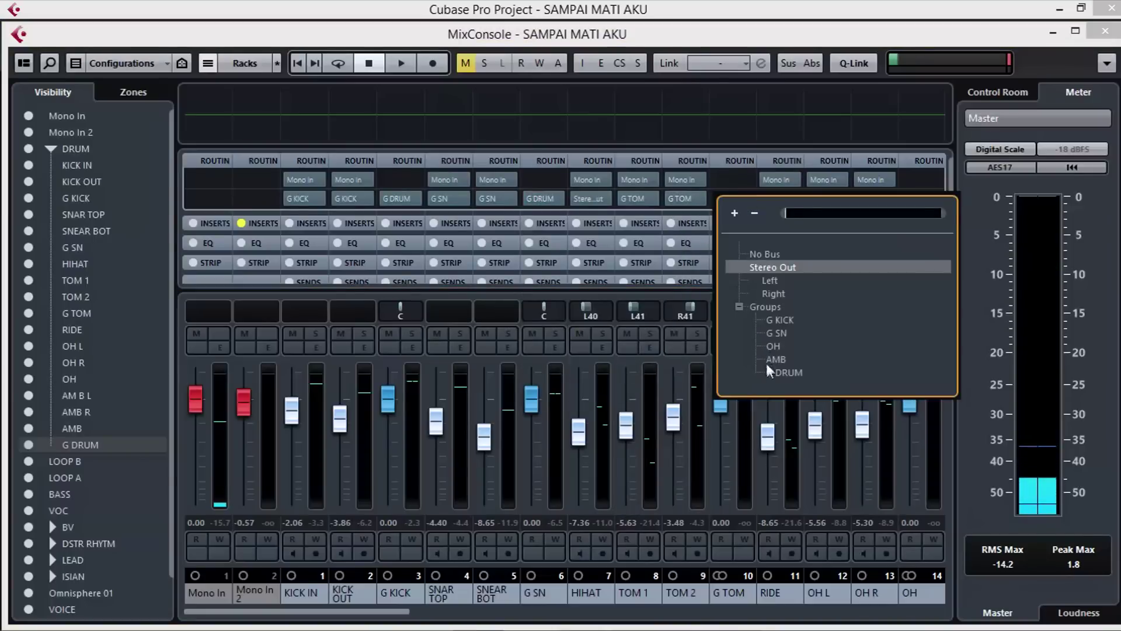
pyautogui.click(773, 374)
pyautogui.click(933, 197)
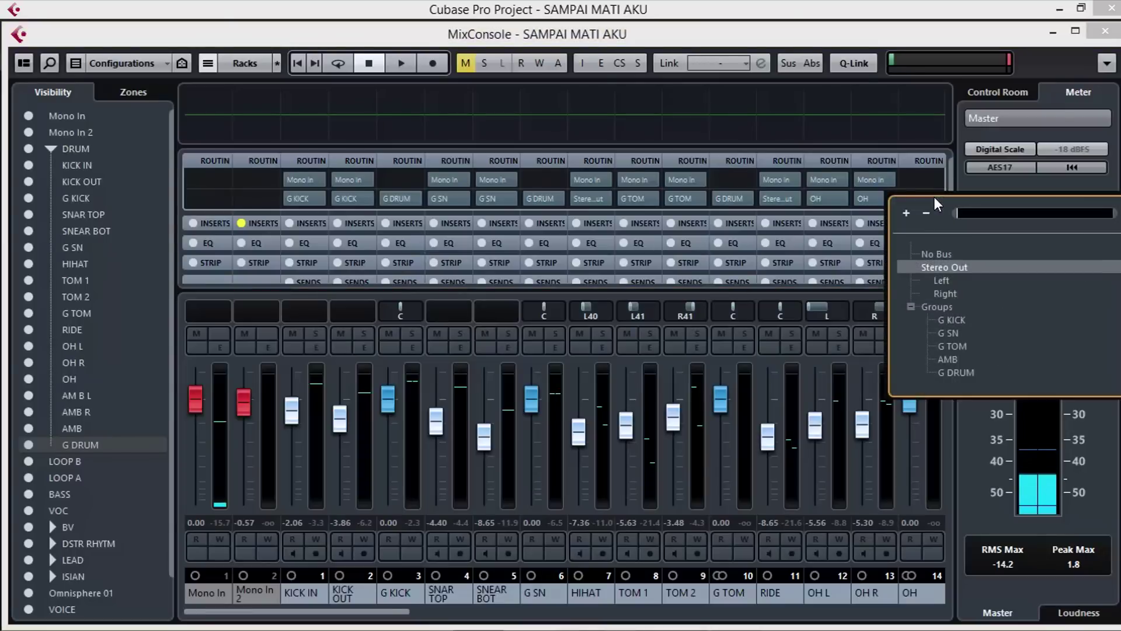
pyautogui.click(943, 370)
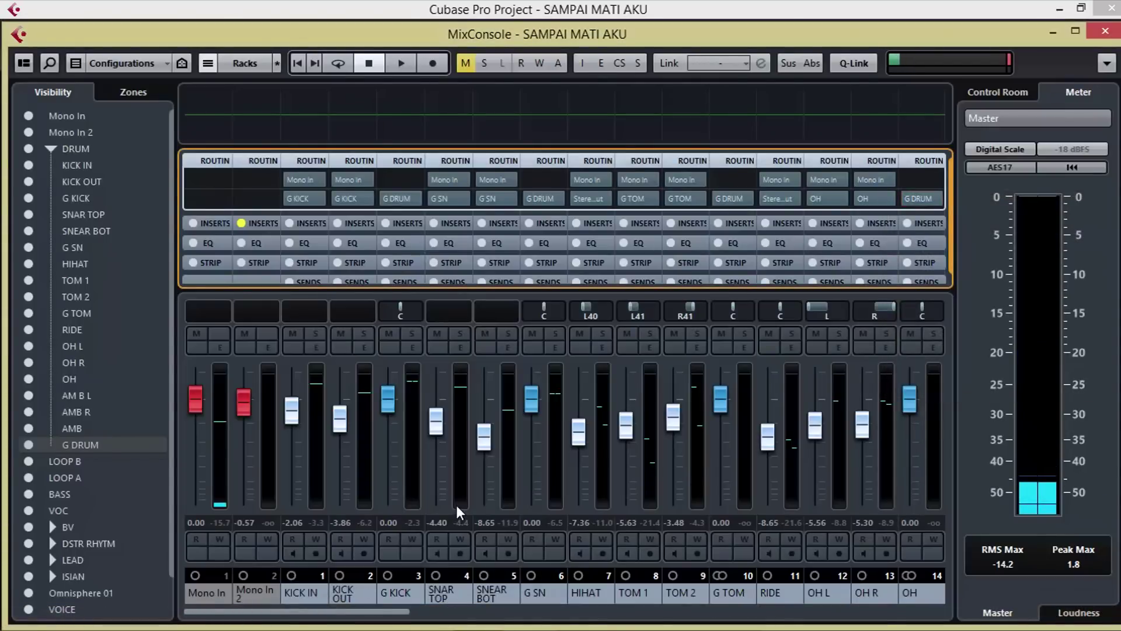
pyautogui.moveTo(345, 611); pyautogui.dragTo(384, 611)
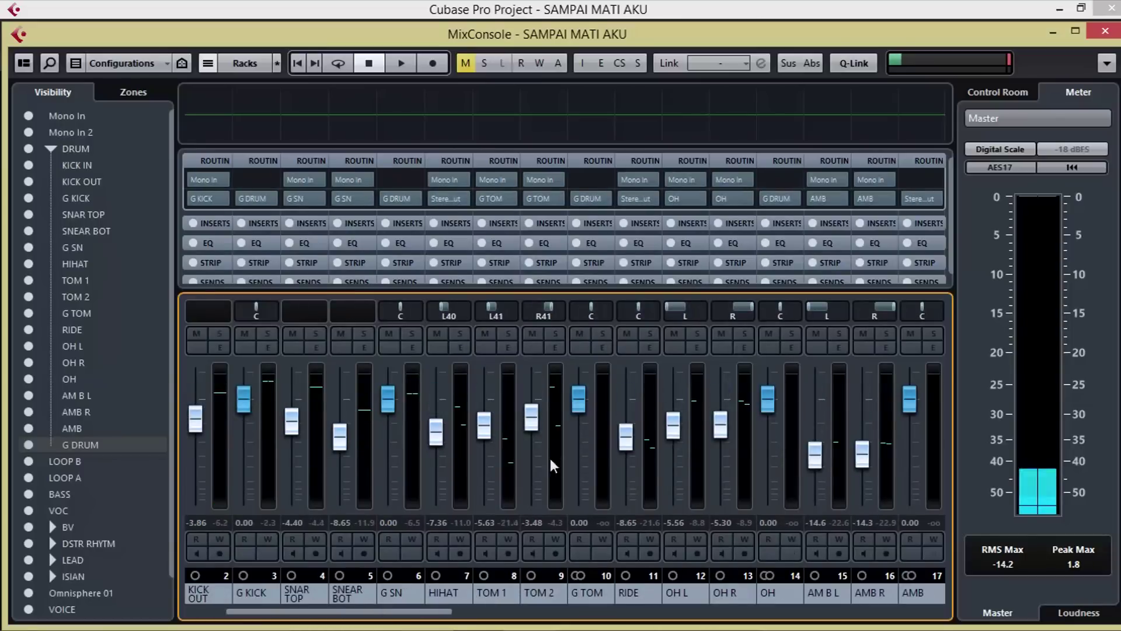
pyautogui.click(931, 198)
pyautogui.click(947, 373)
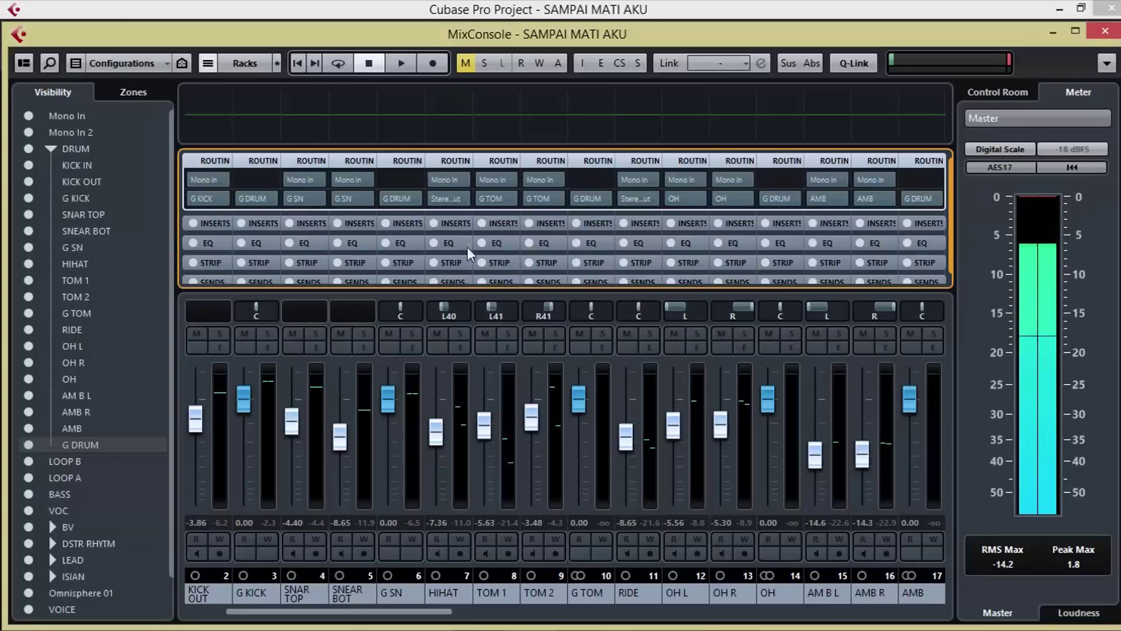
# Route the outputs of the HIHAT and RIDE channels directly to the G DRUM group.
pyautogui.click(464, 198)
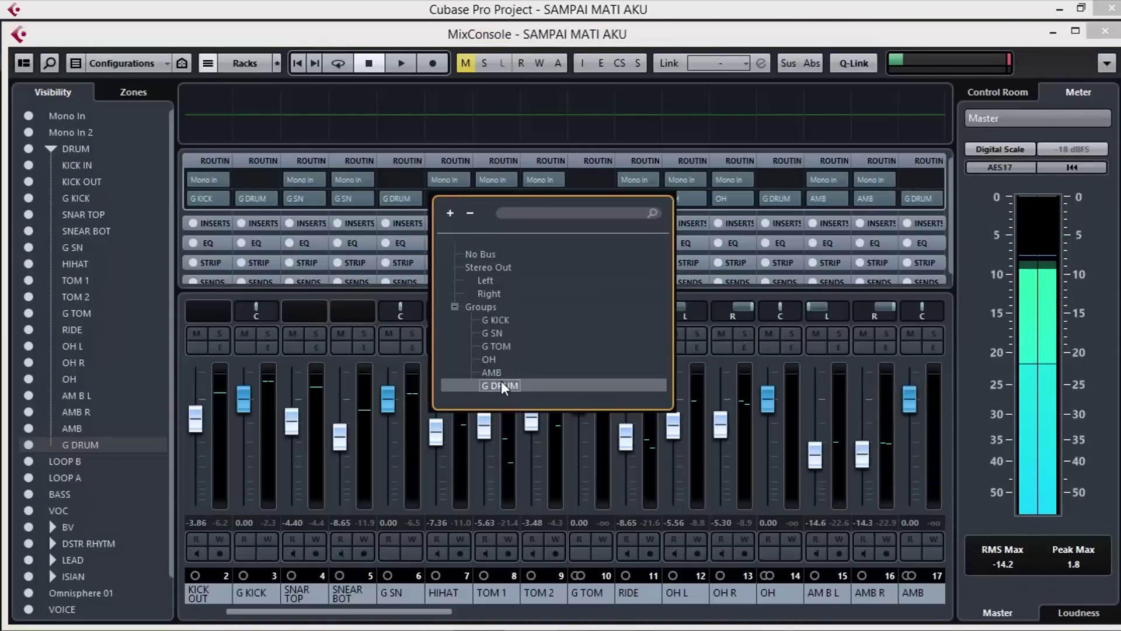
pyautogui.click(502, 383)
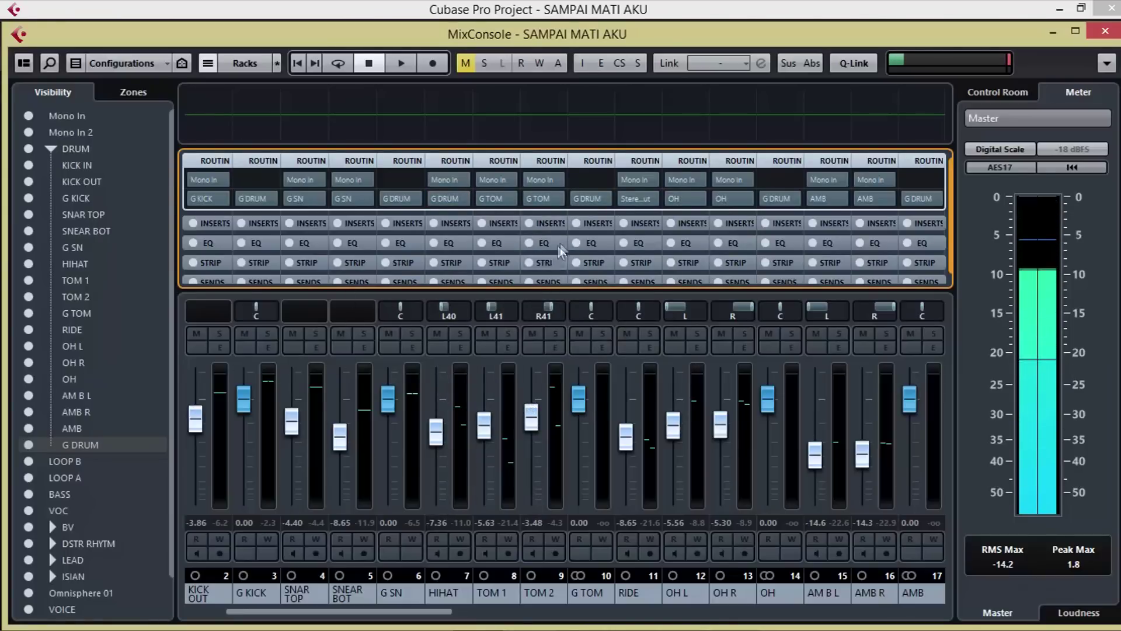
pyautogui.click(651, 198)
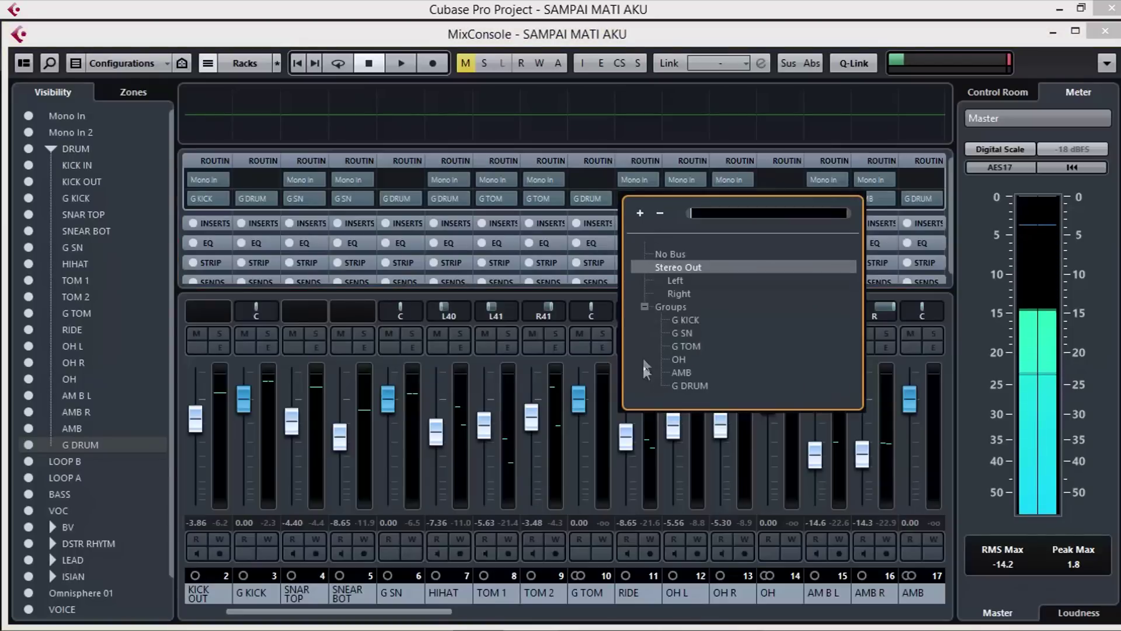
pyautogui.click(681, 379)
# Solo the G DRUM group in the MixConsole and start playback to check the whole drum mix.
pyautogui.moveTo(351, 611); pyautogui.dragTo(401, 604)
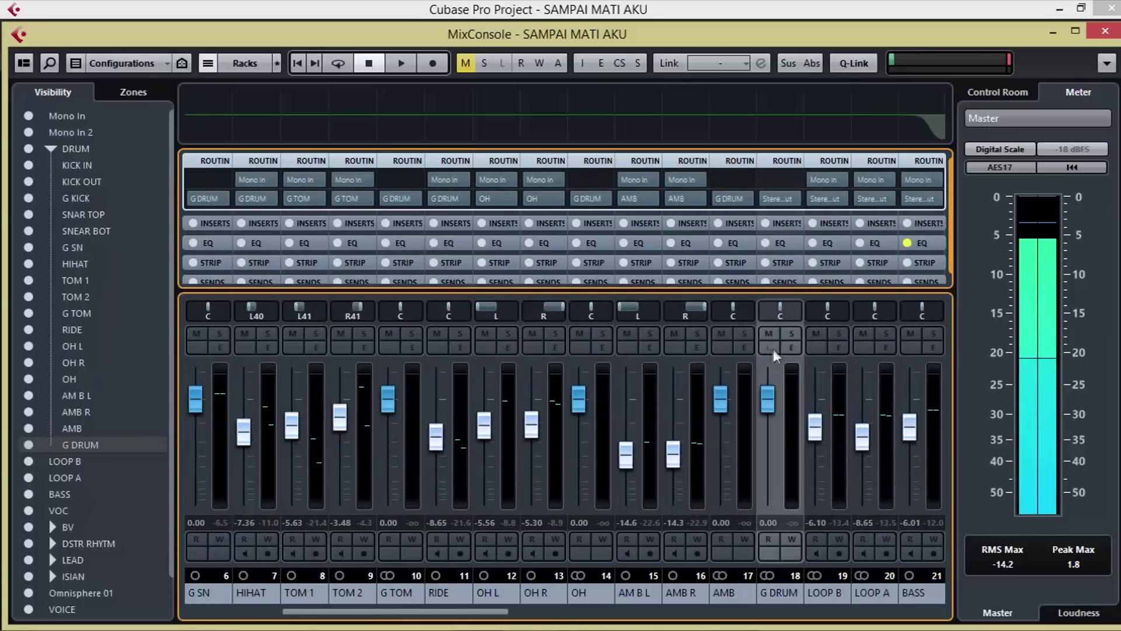
pyautogui.click(791, 333)
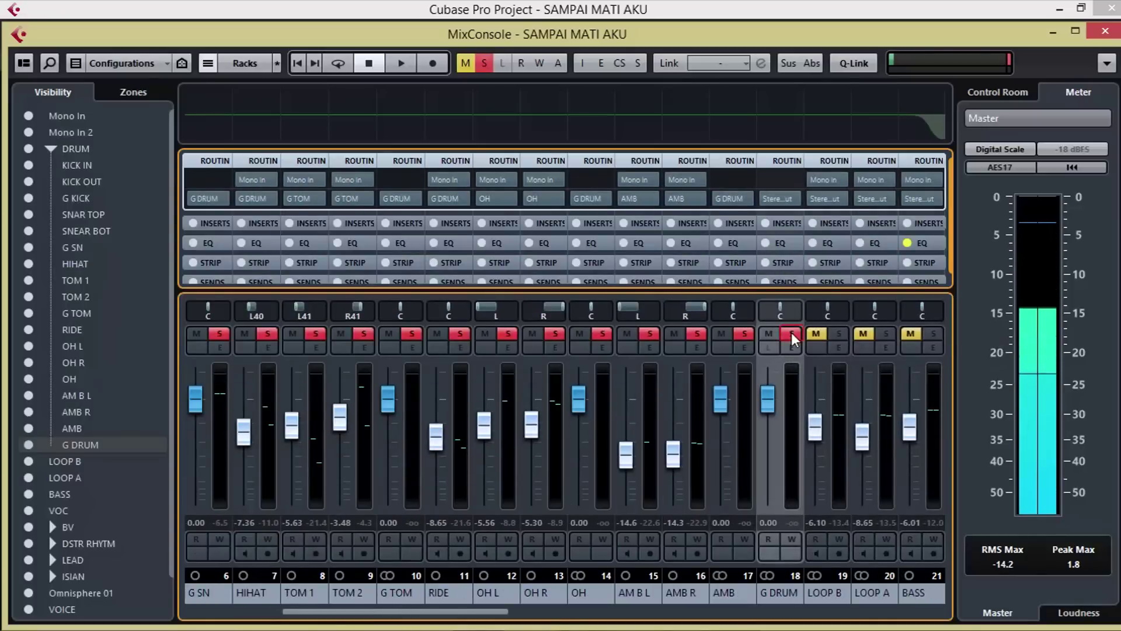
pyautogui.moveTo(476, 611)
pyautogui.mouseDown()
pyautogui.moveTo(377, 611)
pyautogui.moveTo(585, 622)
pyautogui.moveTo(331, 627)
pyautogui.moveTo(478, 601)
pyautogui.mouseUp()
pyautogui.press('space')
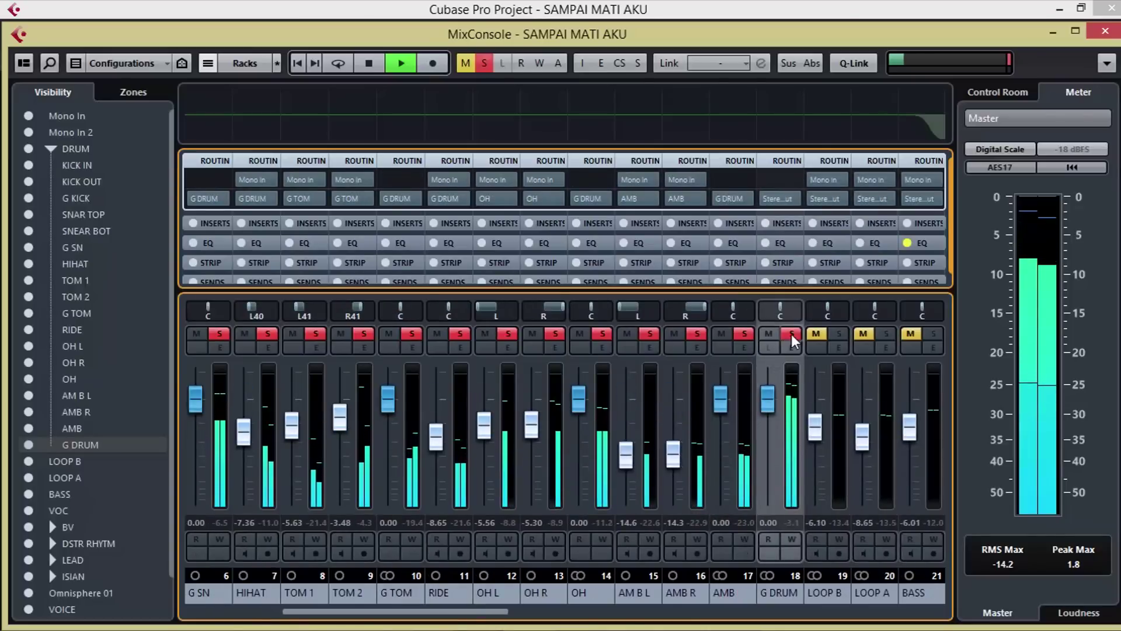
# Solo the AMB group and the OH group one after the other during playback, turning each solo off again.
pyautogui.click(744, 334)
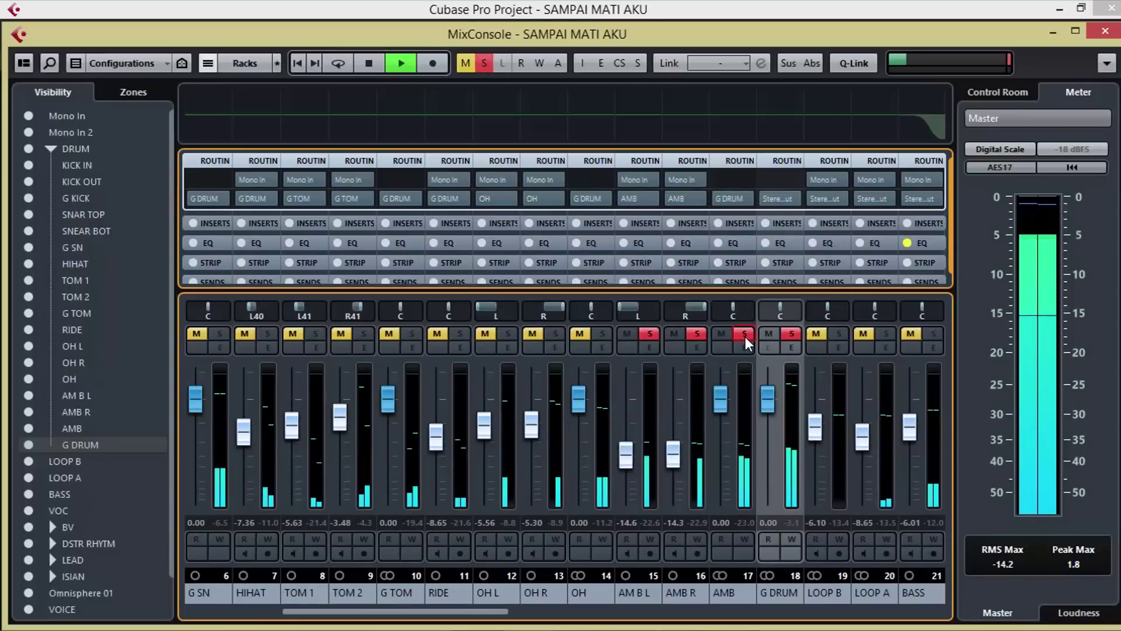
pyautogui.click(744, 334)
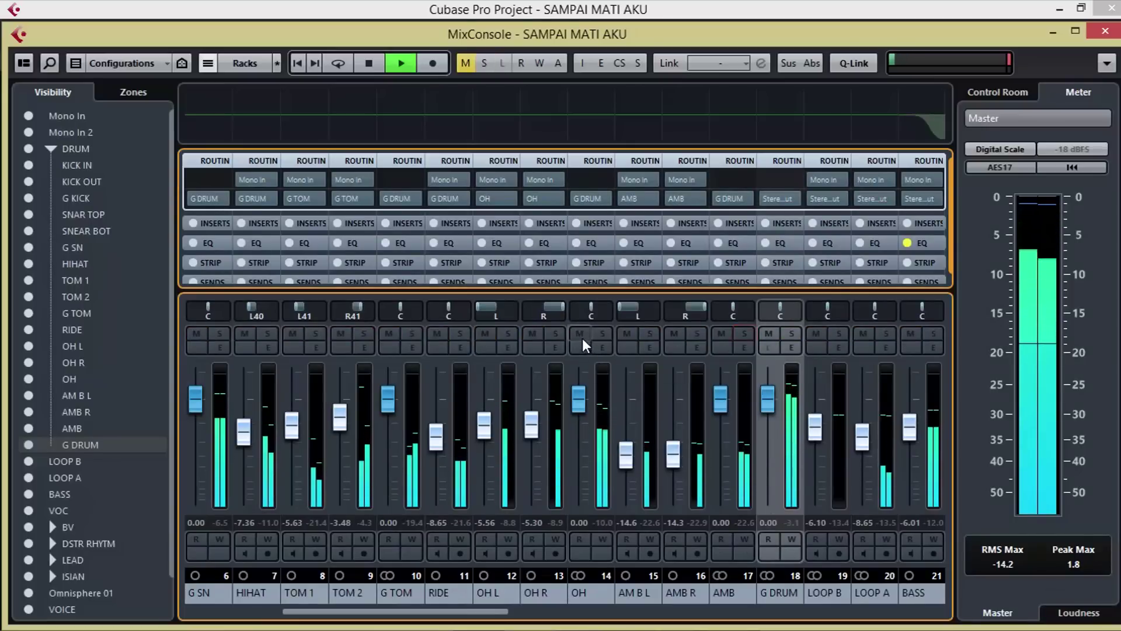
pyautogui.click(602, 334)
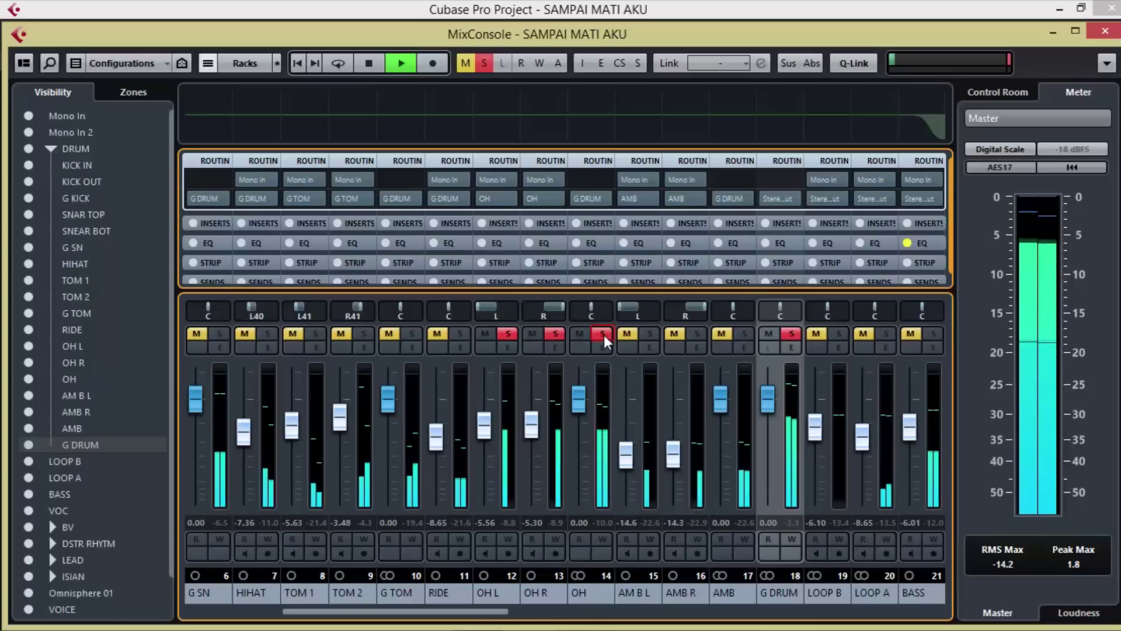
pyautogui.click(603, 337)
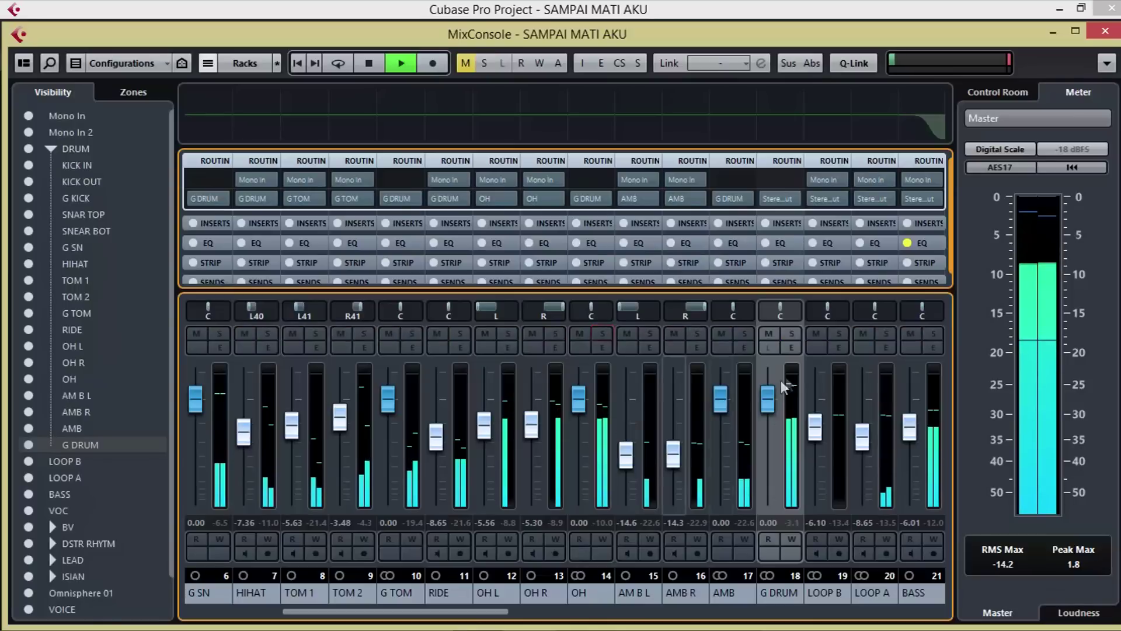
# Toggle the G DRUM group's solo on and off, stop playback and close the MixConsole.
pyautogui.click(792, 334)
pyautogui.click(792, 334)
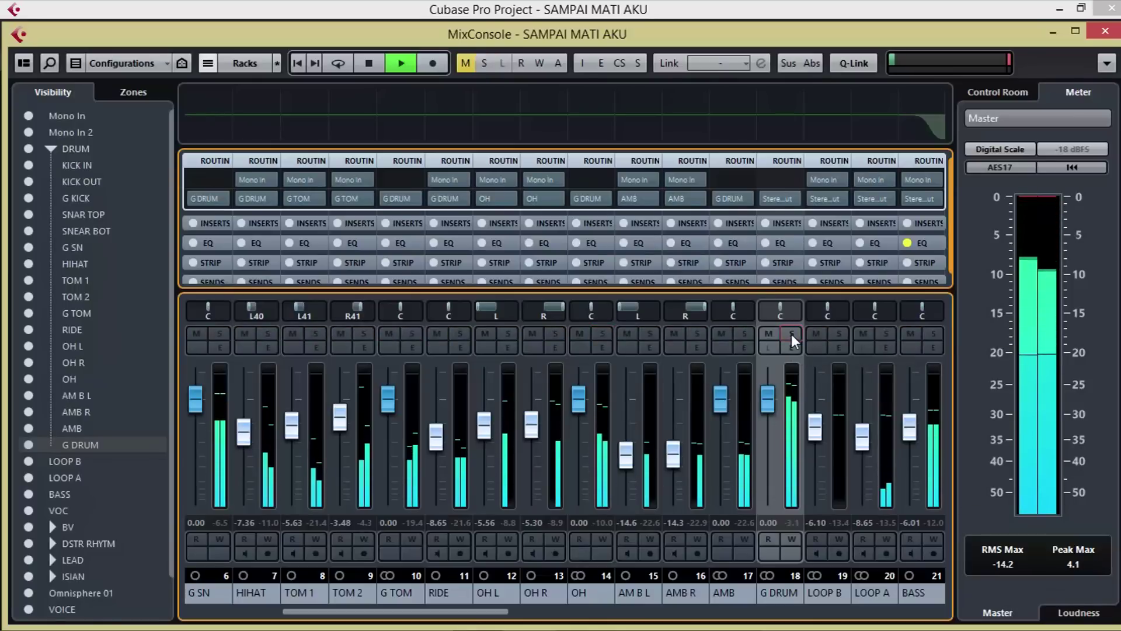
pyautogui.press('space')
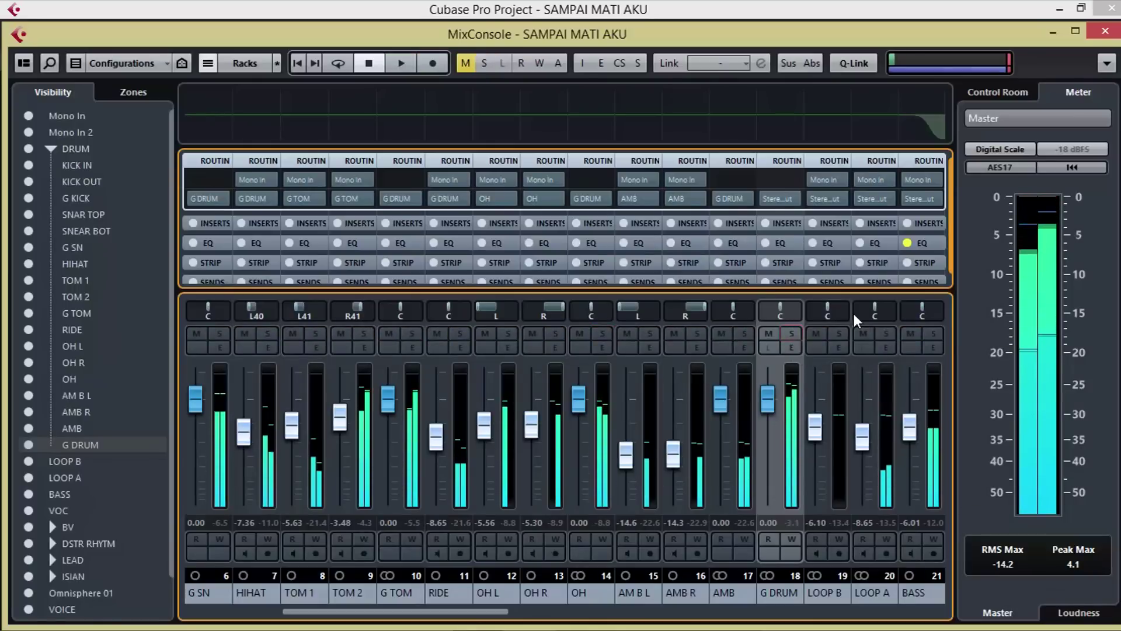
pyautogui.click(1105, 31)
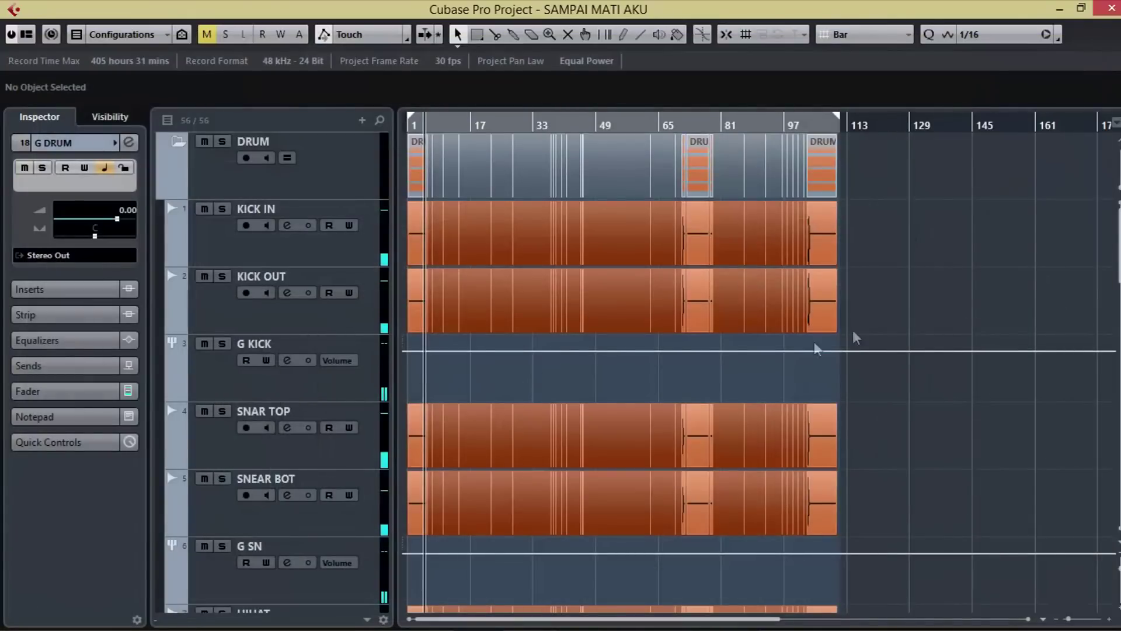
pyautogui.scroll(-10, 894, 338)
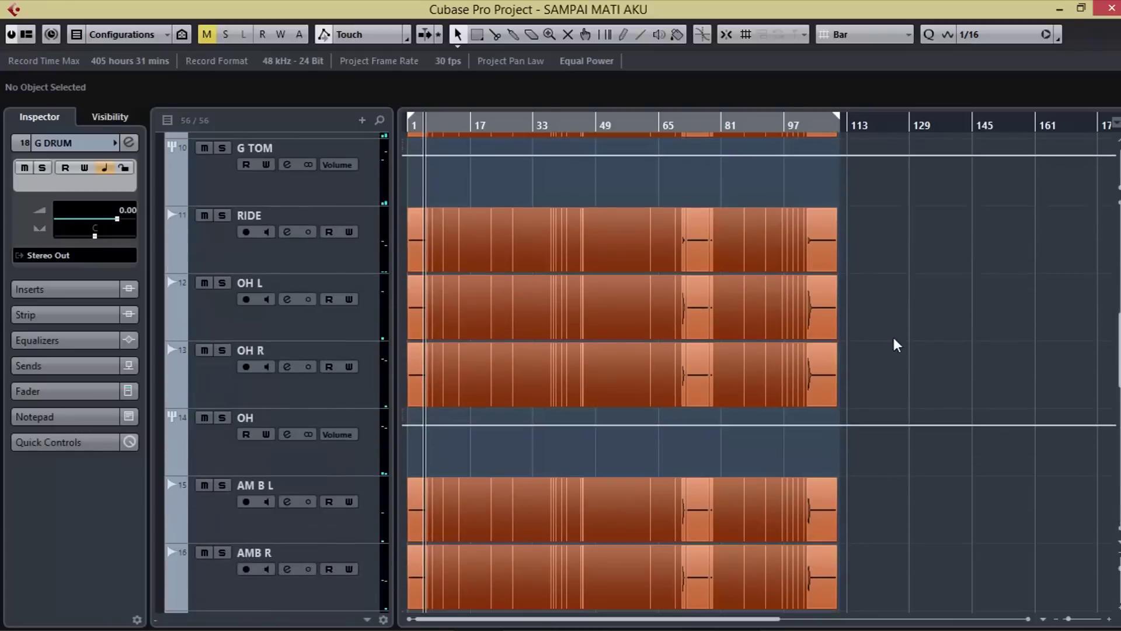
pyautogui.scroll(-5, 893, 339)
pyautogui.scroll(9, 894, 340)
pyautogui.scroll(5, 897, 344)
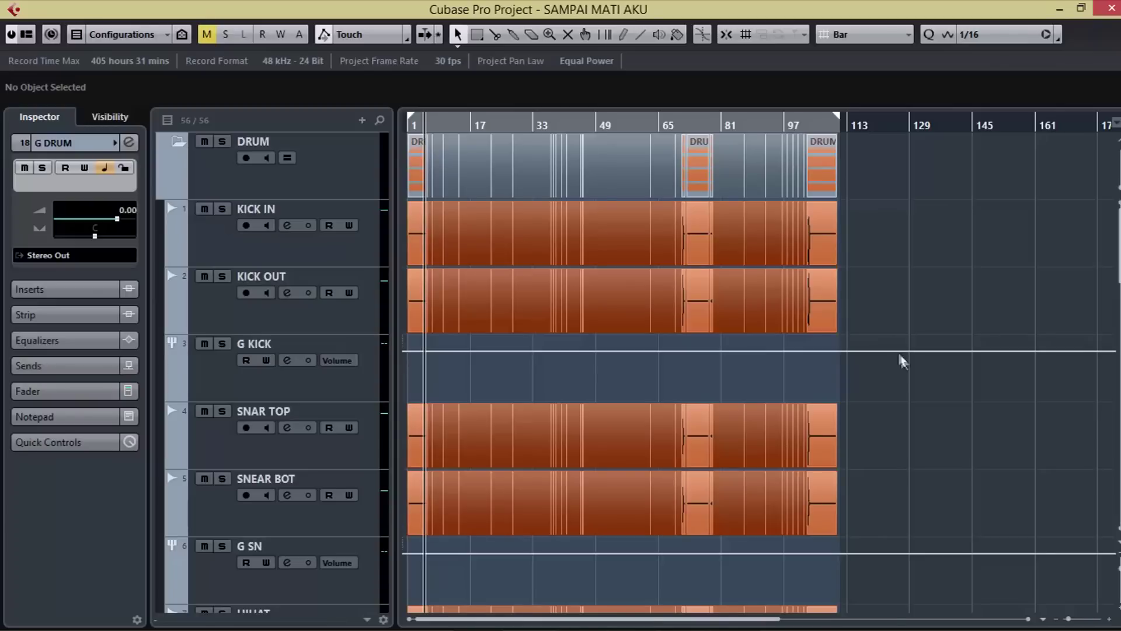
pyautogui.scroll(-5, 899, 356)
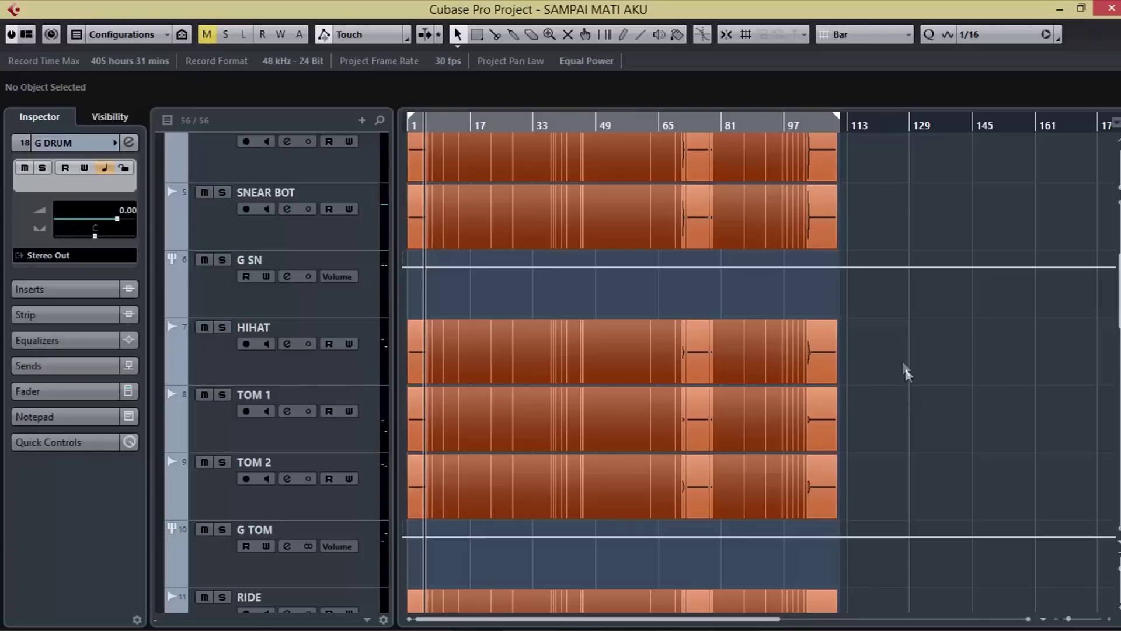
# Look over the tracks and groups inside the DRUM folder and collapse the folder.
pyautogui.scroll(-7, 902, 362)
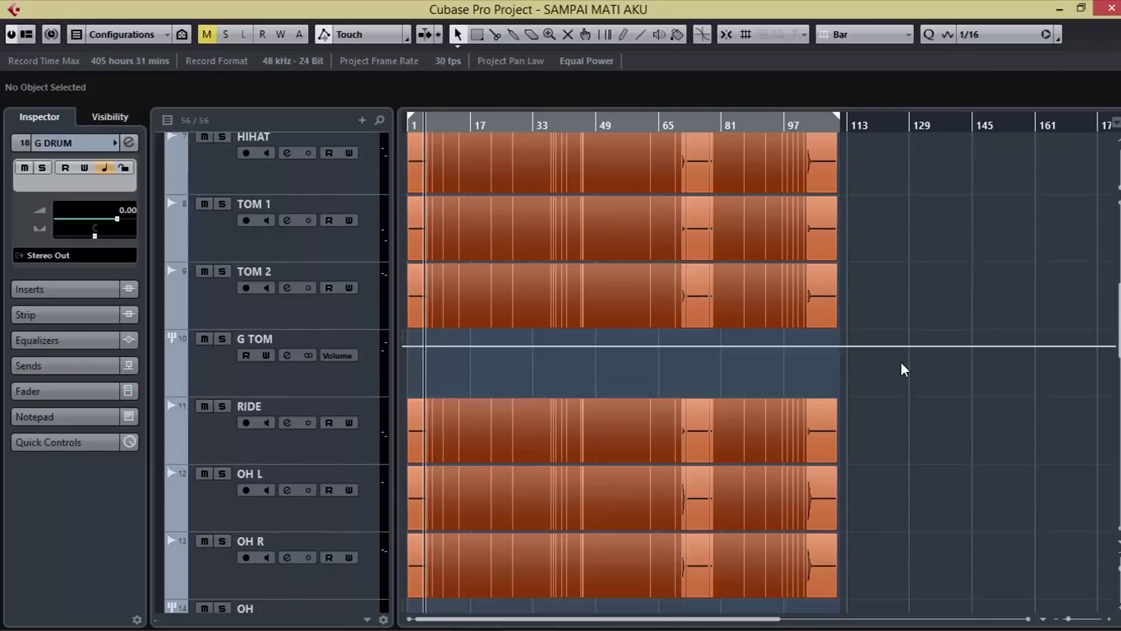
pyautogui.scroll(-3, 901, 364)
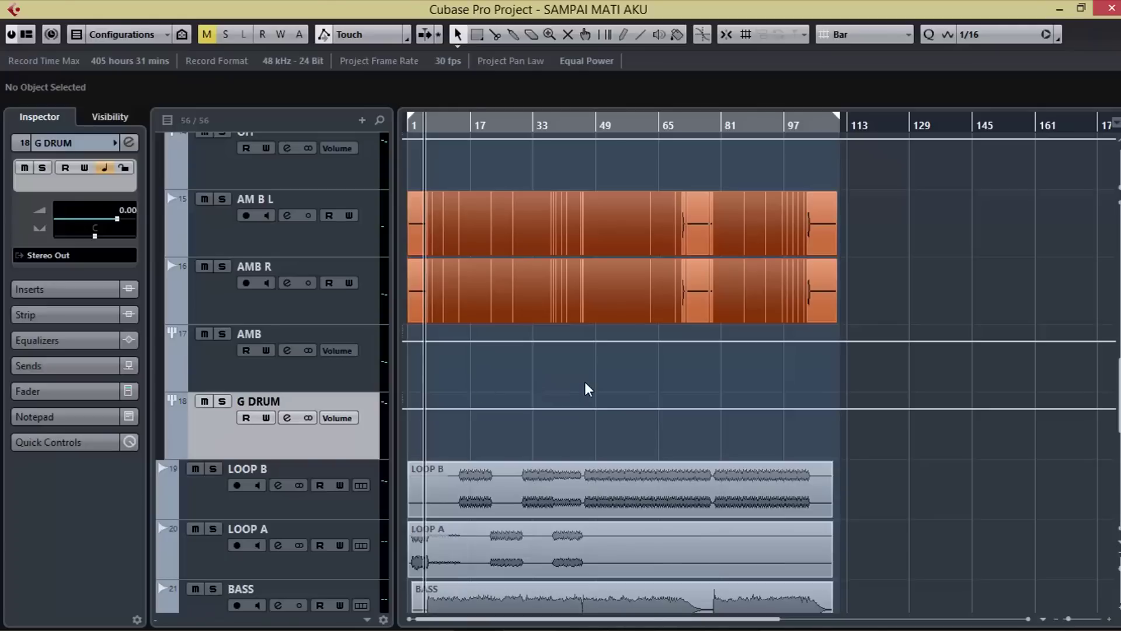
pyautogui.scroll(15, 585, 383)
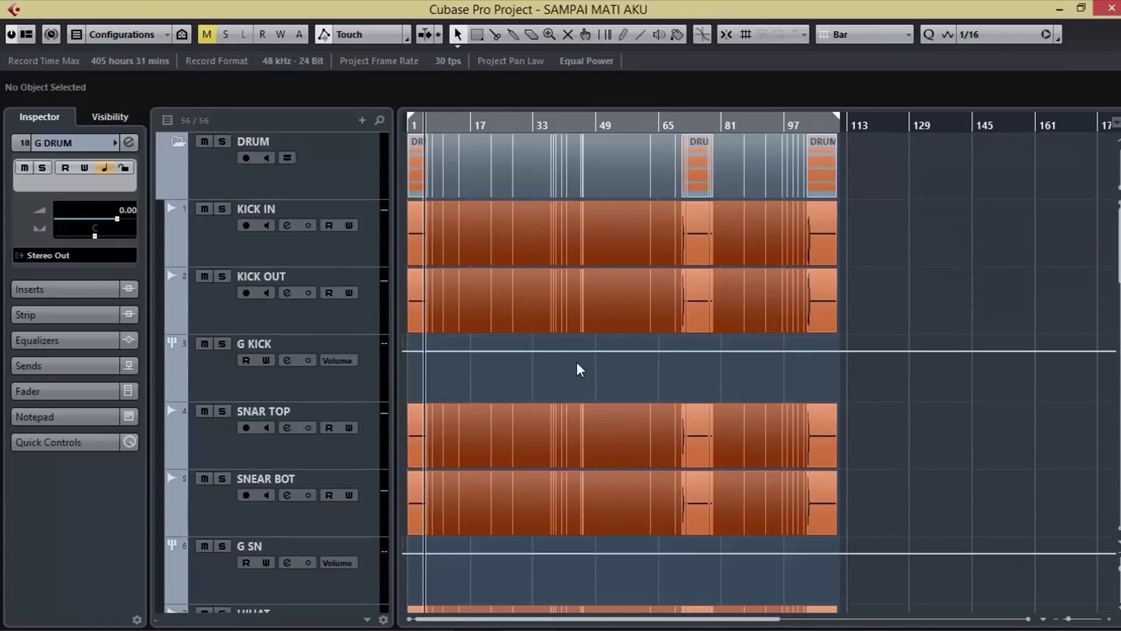
pyautogui.click(175, 142)
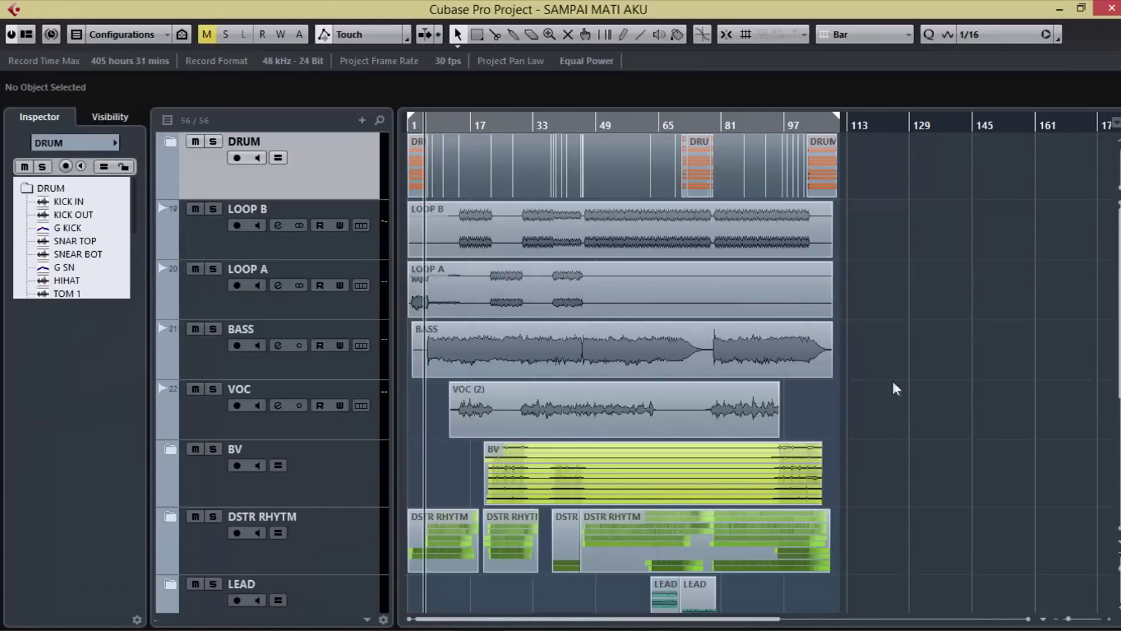
# Expand the BV folder to review its backing vocal tracks, and collapse it again.
pyautogui.scroll(-3, 896, 384)
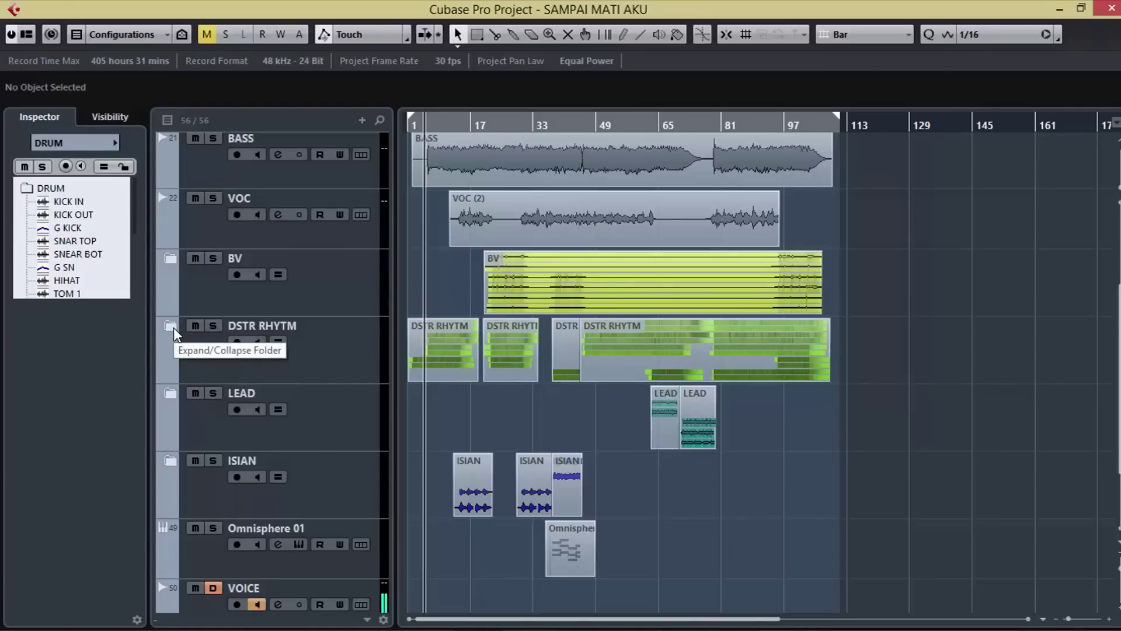
pyautogui.click(170, 259)
pyautogui.scroll(-4, 365, 444)
pyautogui.scroll(3, 361, 444)
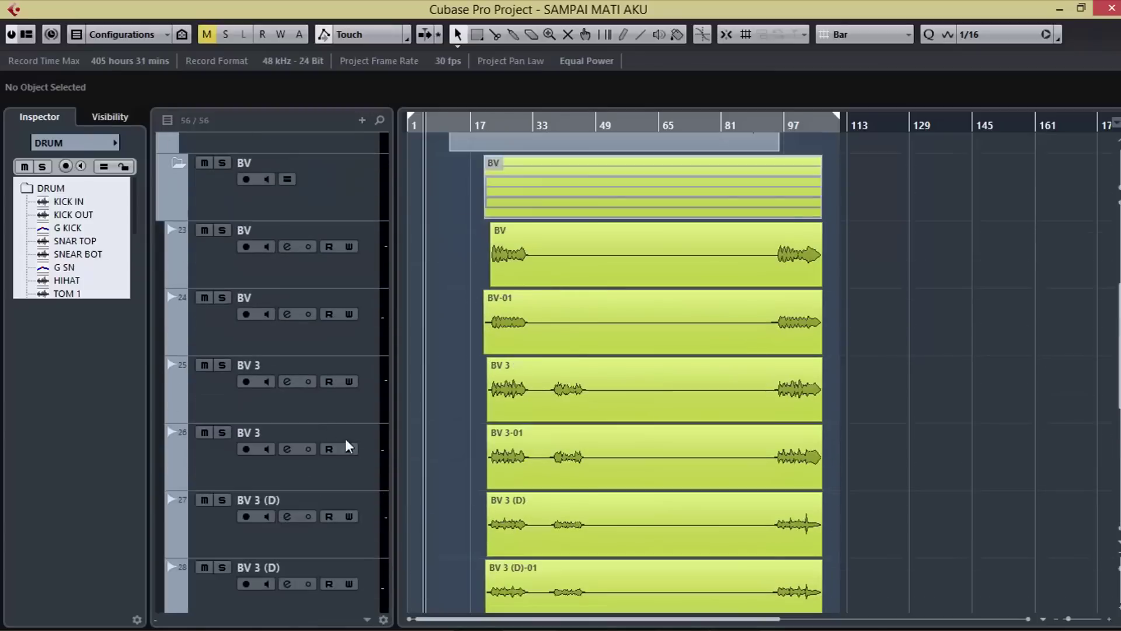
pyautogui.click(176, 169)
# Expand the DSTR RHYTM folder, look through its distorted rhythm guitar tracks and collapse the folder again.
pyautogui.scroll(-1, 352, 462)
pyautogui.scroll(2, 352, 462)
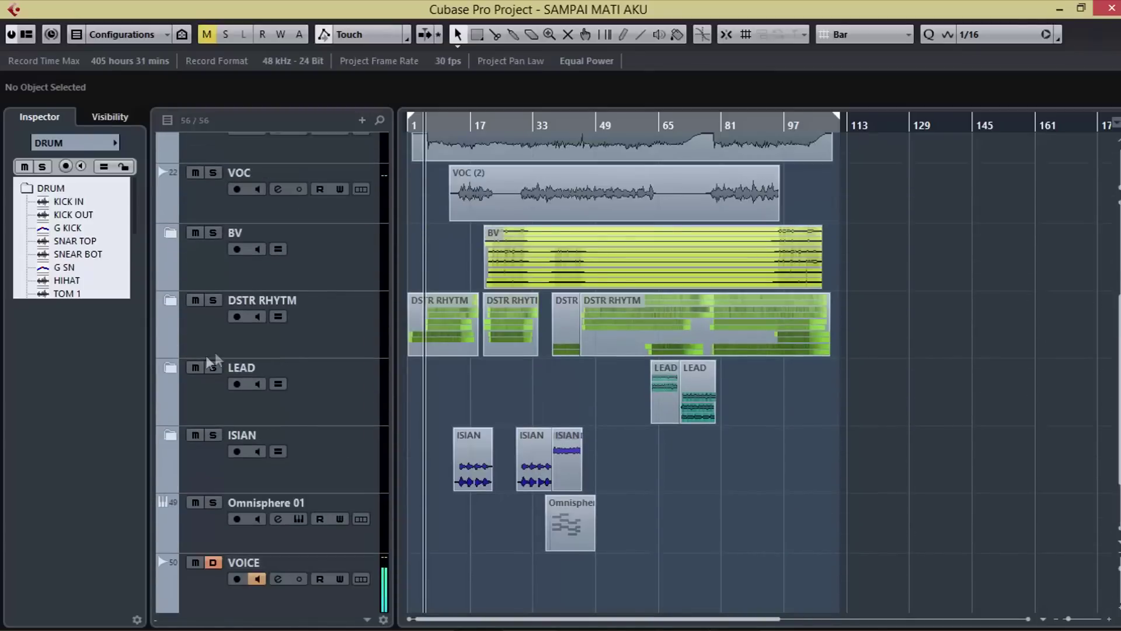
pyautogui.click(170, 301)
pyautogui.scroll(-2, 885, 442)
pyautogui.scroll(-5, 885, 442)
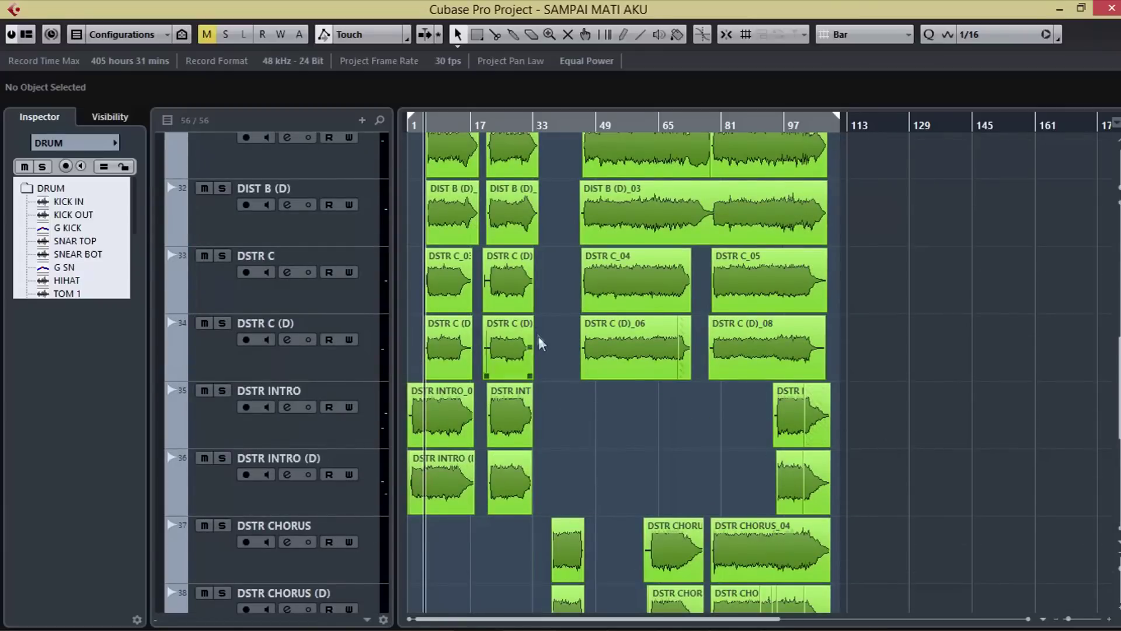
pyautogui.scroll(-3, 709, 450)
pyautogui.scroll(10, 473, 417)
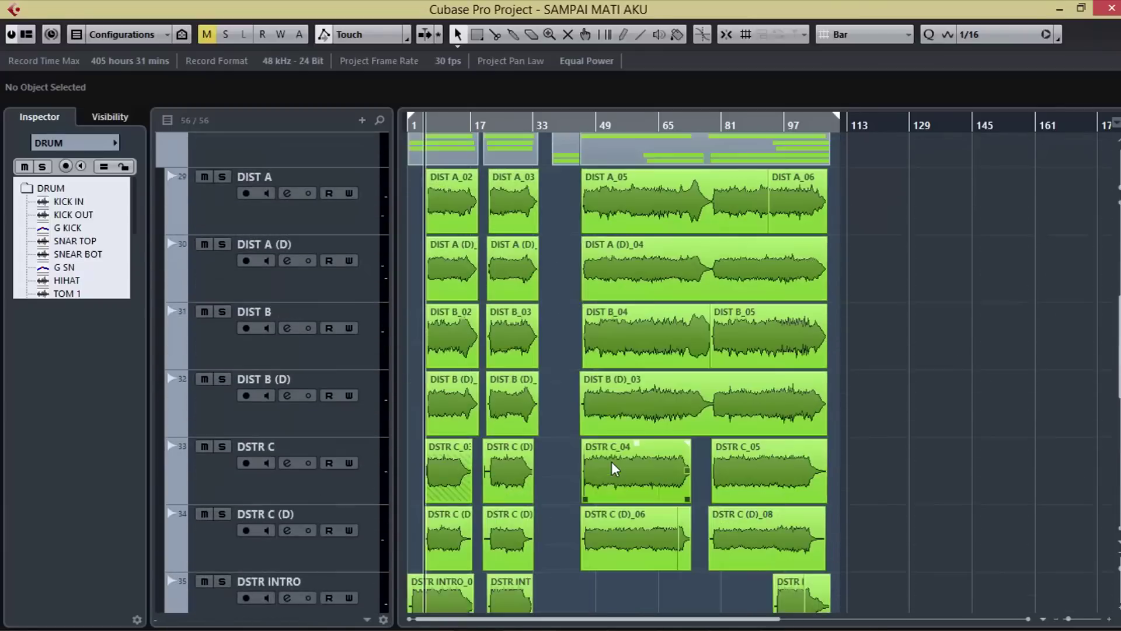
pyautogui.click(176, 400)
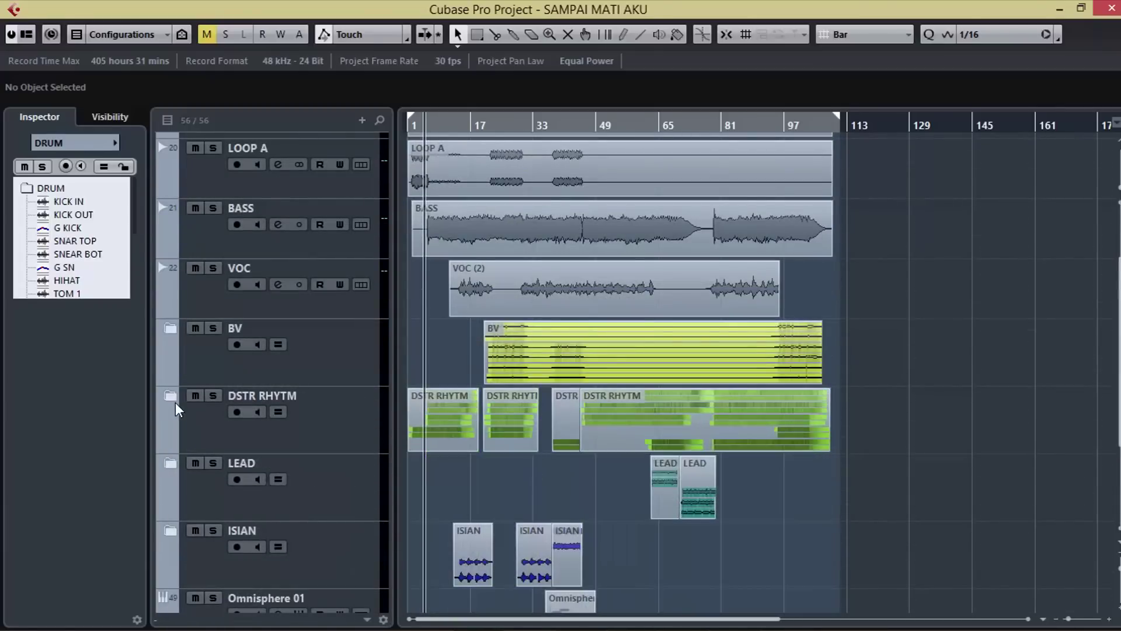
pyautogui.scroll(2, 604, 447)
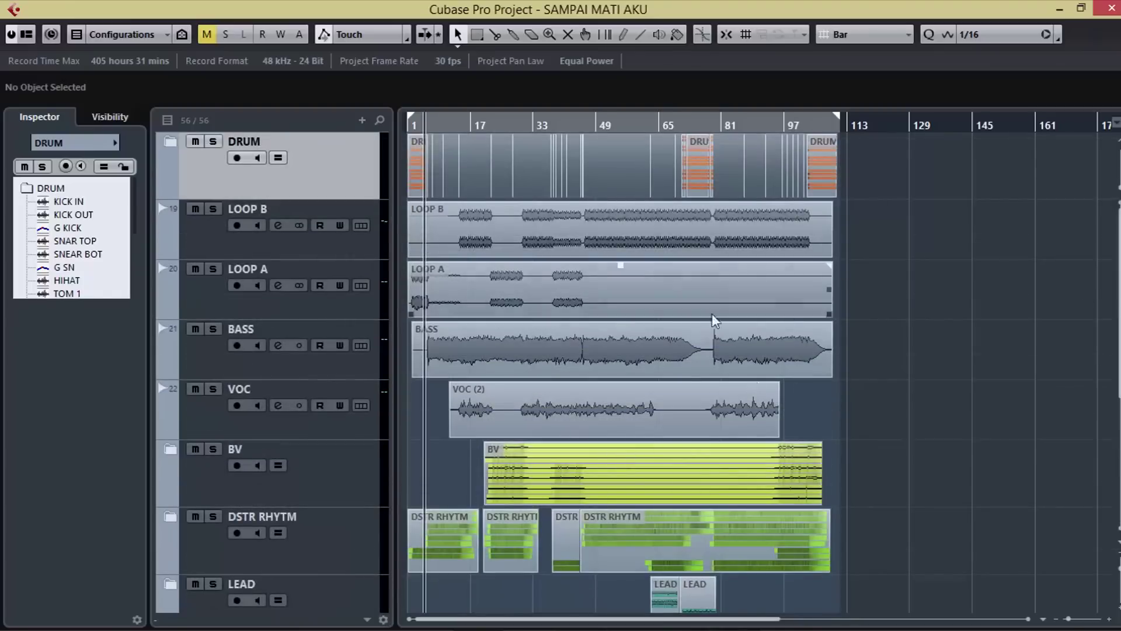